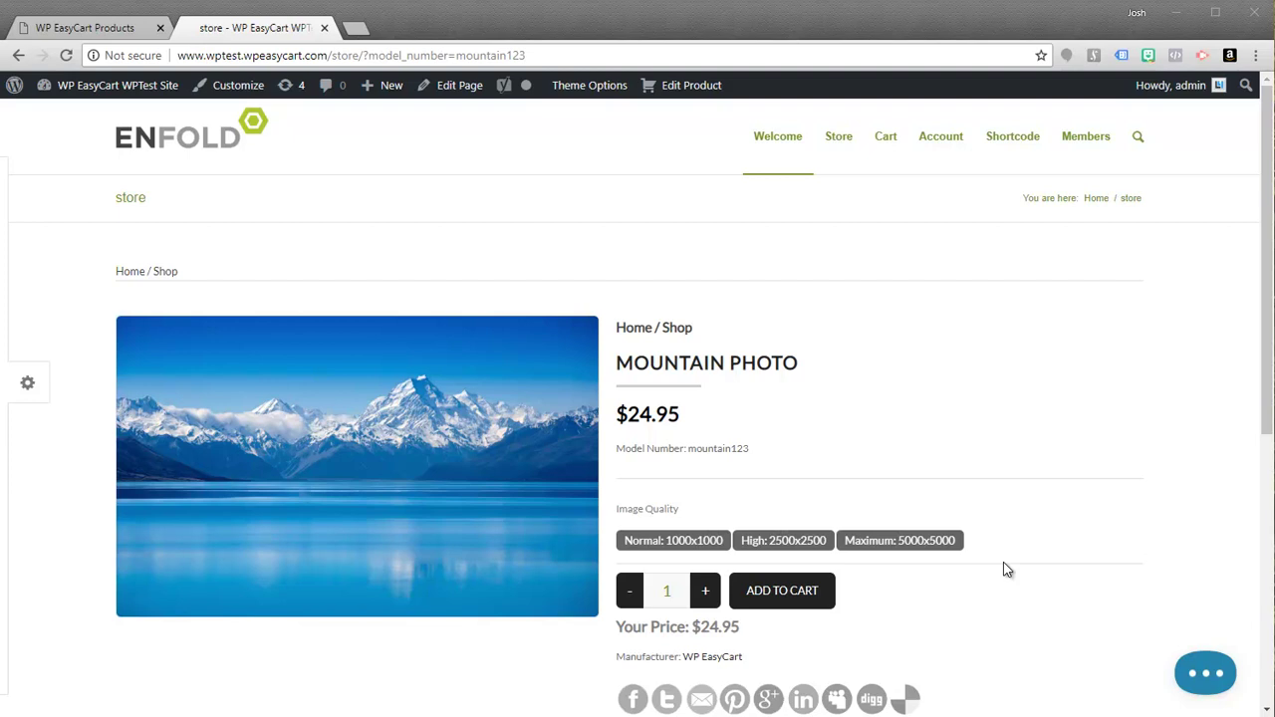
Try the High, Maximum and Normal image quality options on the Mountain Photo product page to compare their prices
mouse_move(319, 467)
left_click(767, 542)
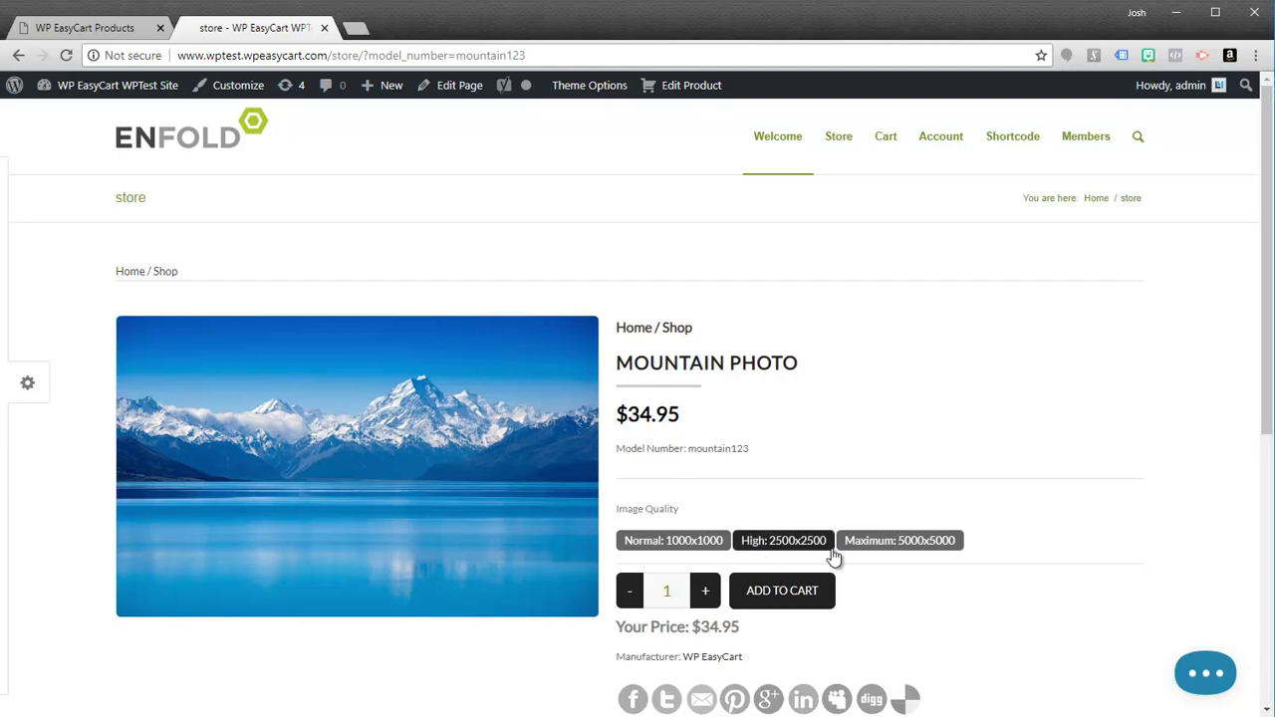
left_click(882, 543)
left_click(750, 542)
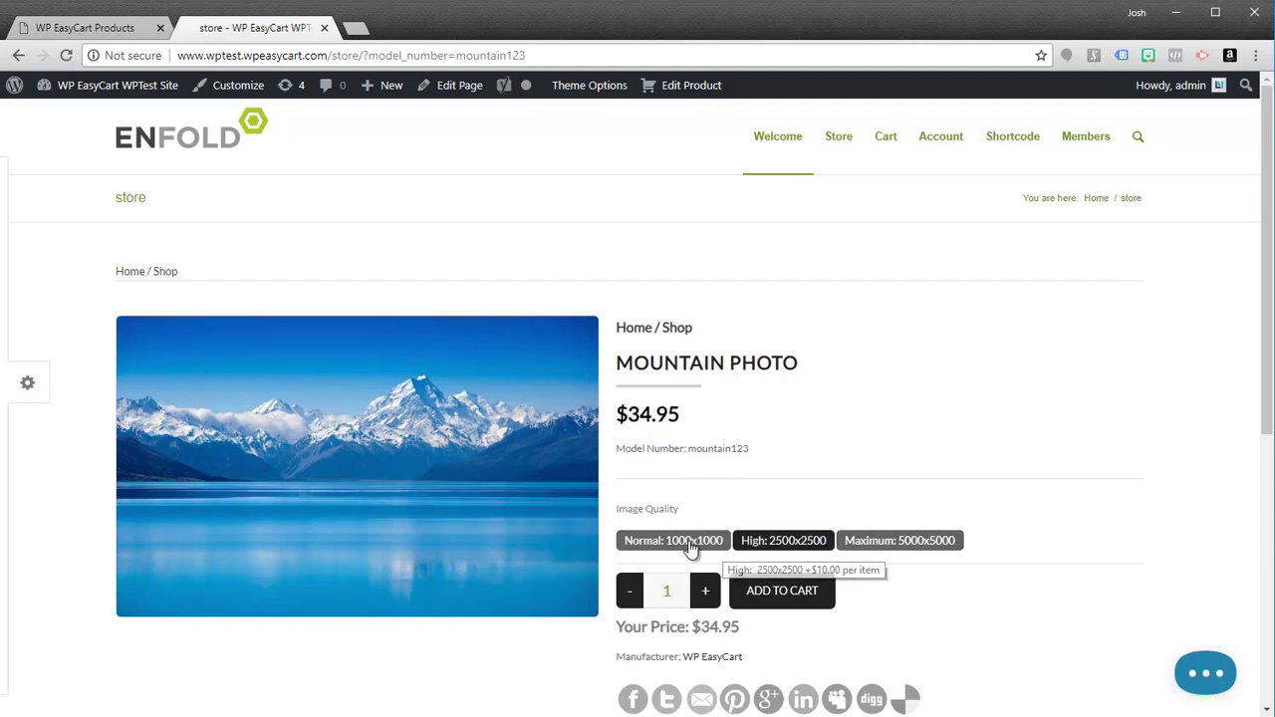
left_click(703, 543)
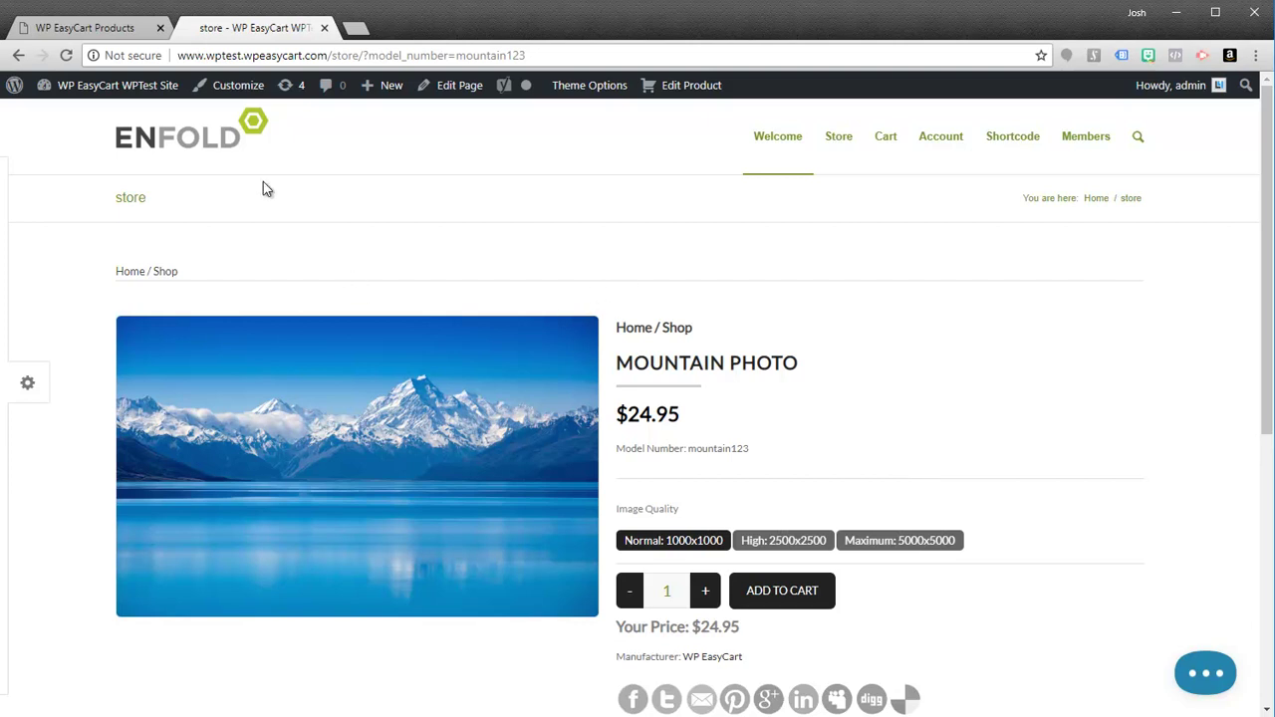
Look at the Manage Products list in the admin, and view the product catalogue on the live site's Store page
left_click(98, 31)
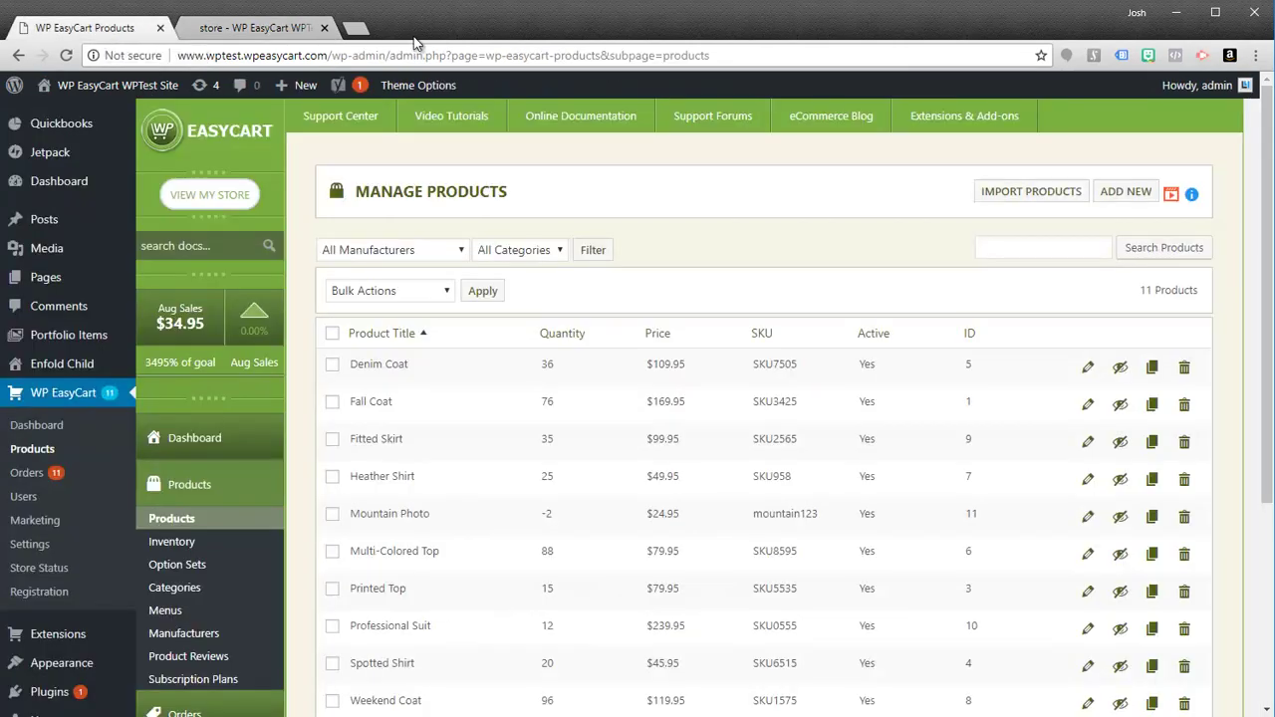
mouse_move(417, 116)
left_click(261, 30)
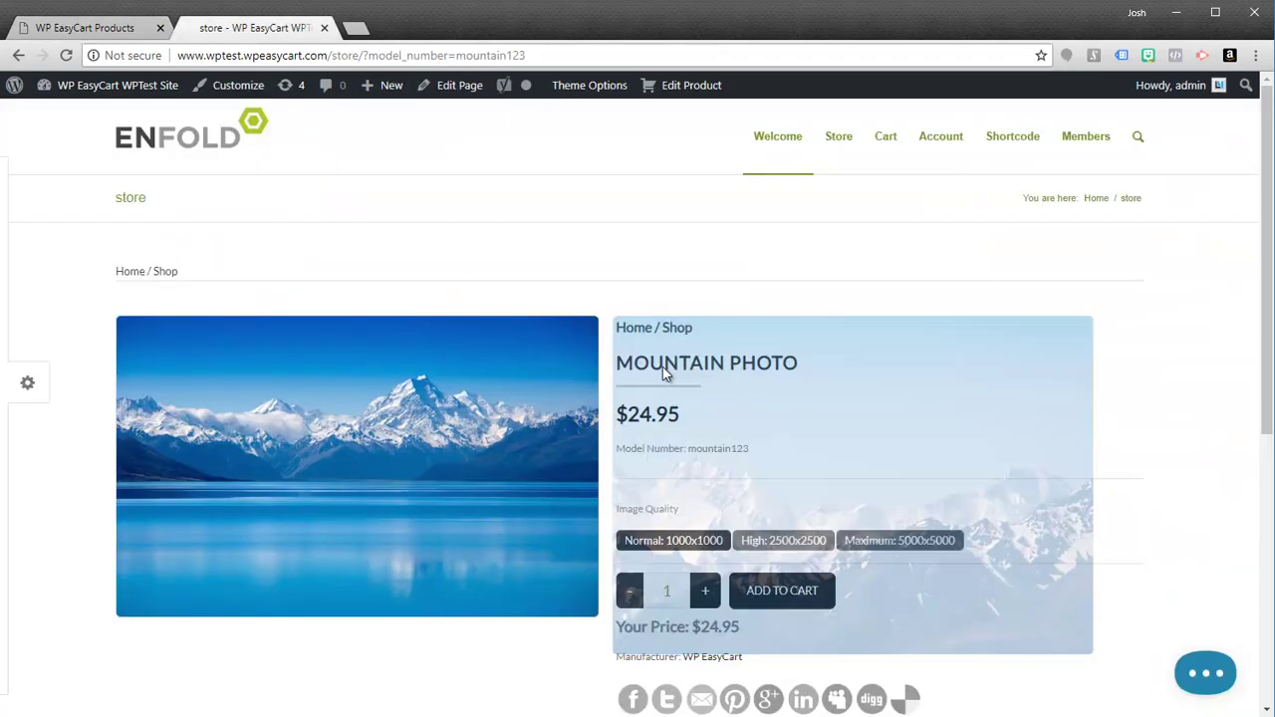
left_click(840, 138)
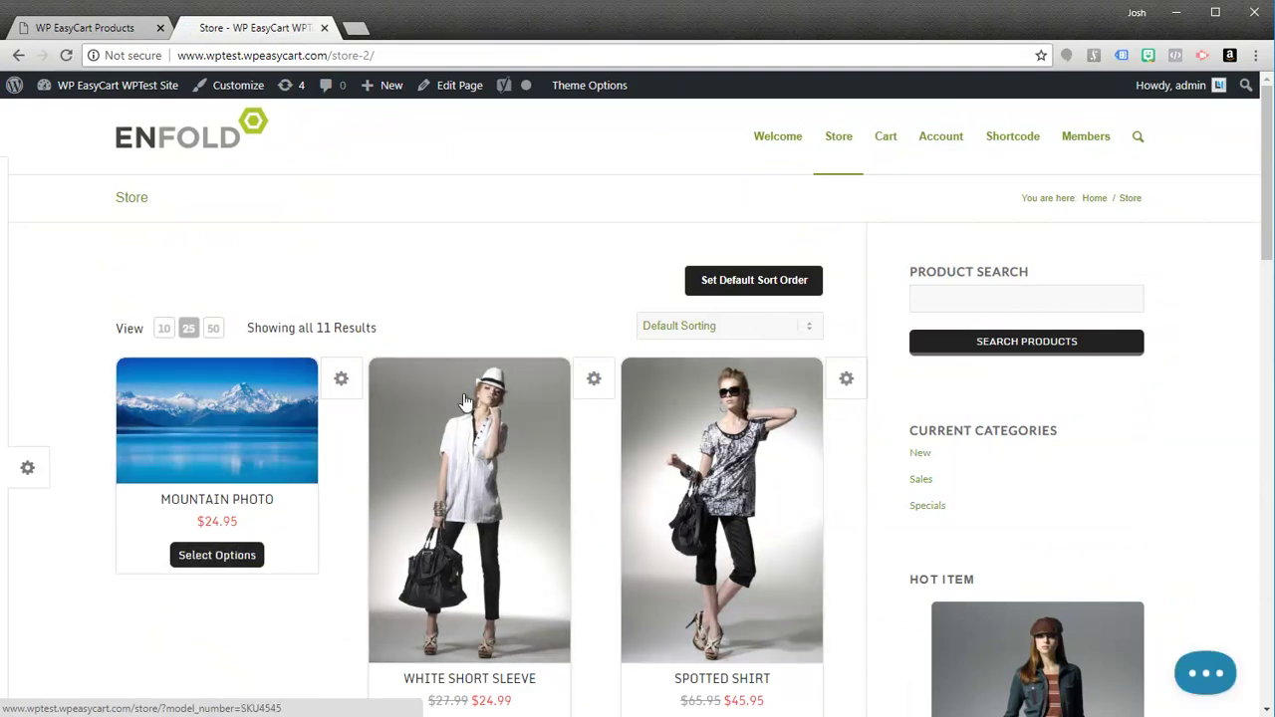
Start a new product from the Manage Products admin page and title it "Test Mountain Photo"
left_click(88, 28)
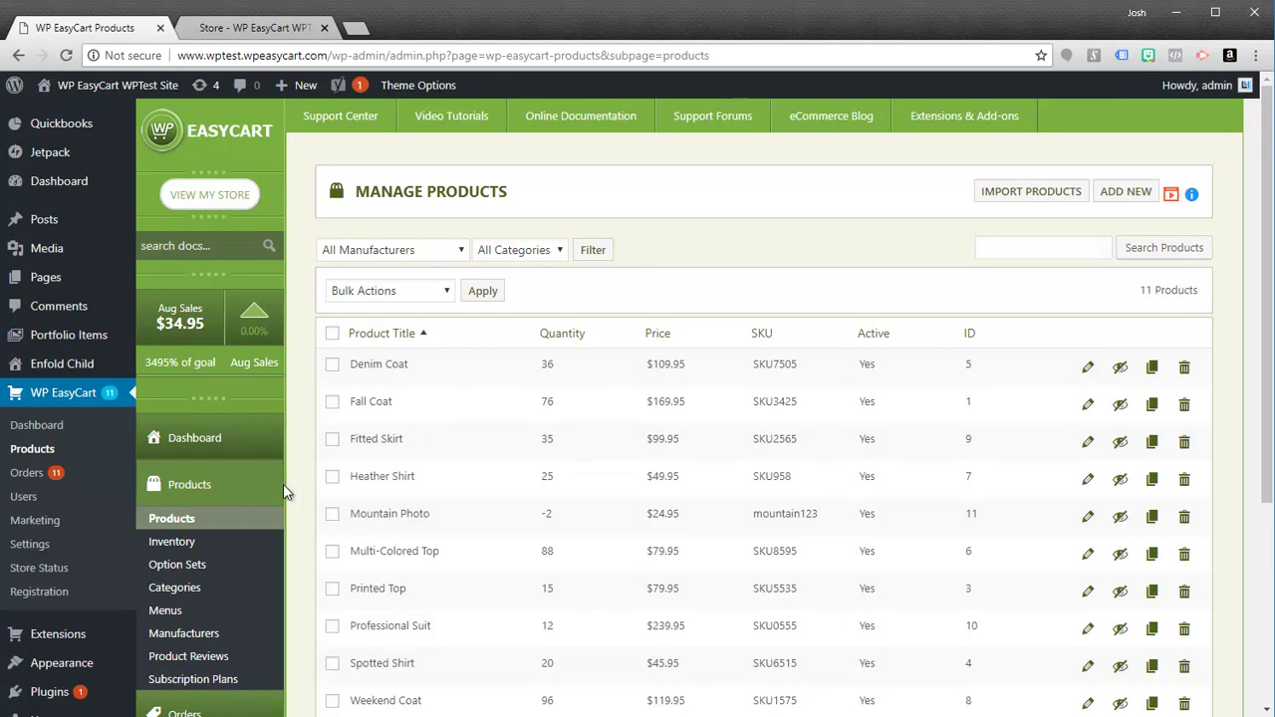
left_click(1135, 199)
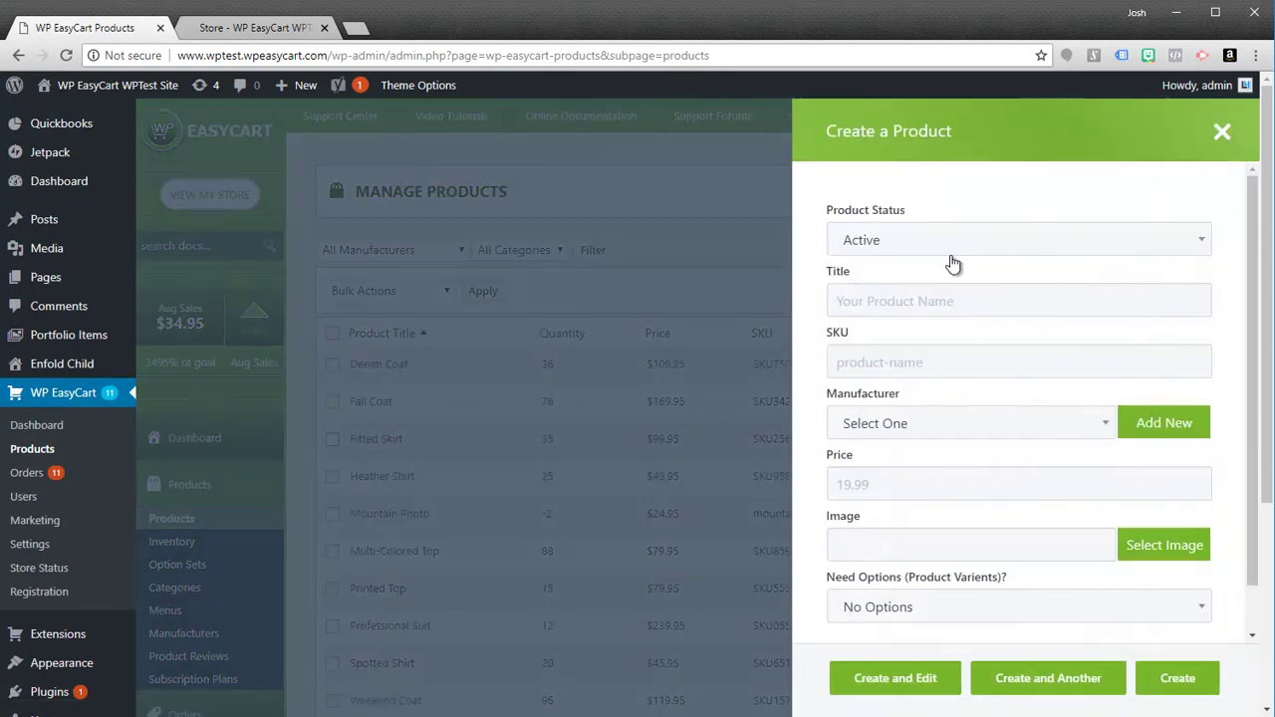
left_click(868, 310)
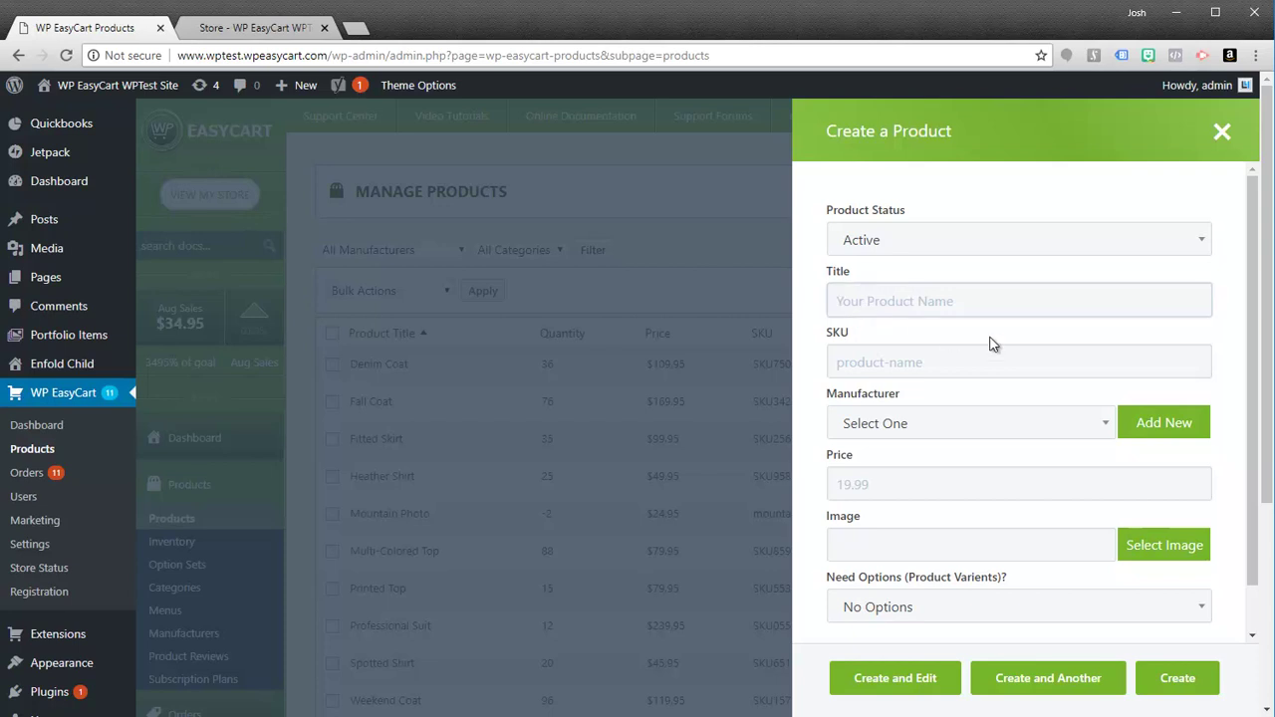
type("test")
key("BackSpace")
type("Test Mountain Photo")
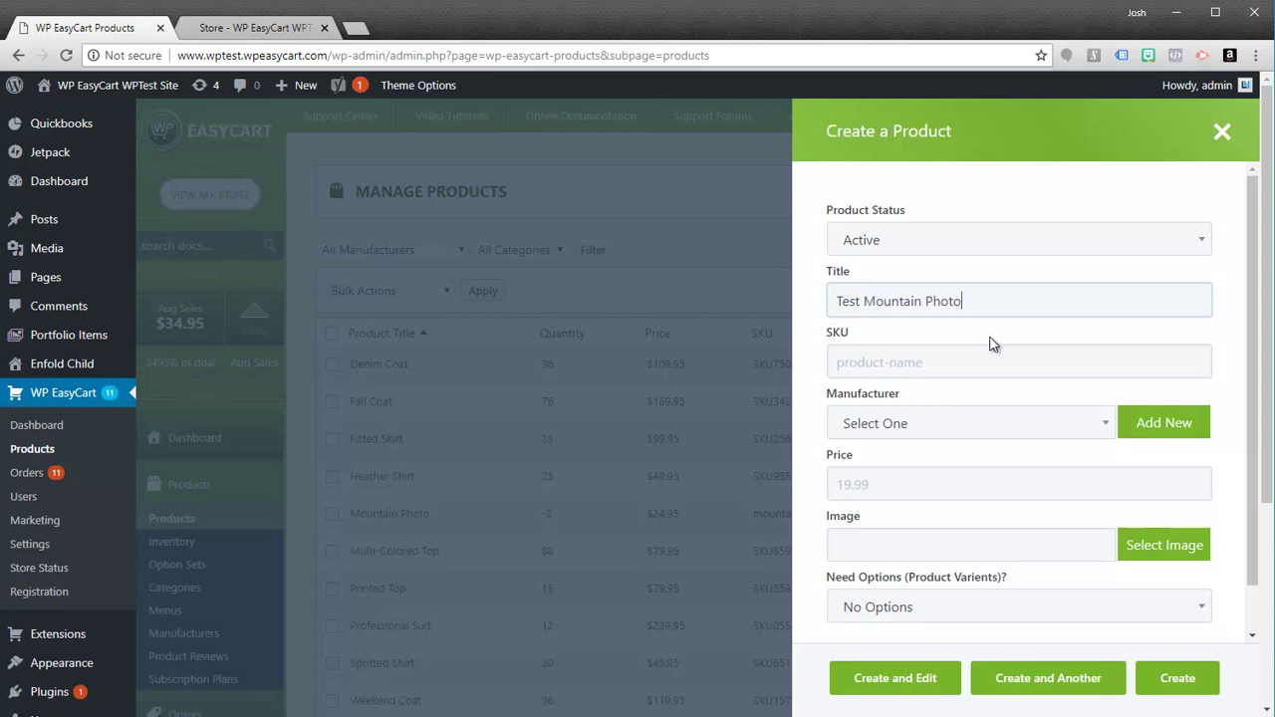
Give the new product the SKU mountain333, the manufacturer WP EasyCart and a price of 19.99
left_click(873, 369)
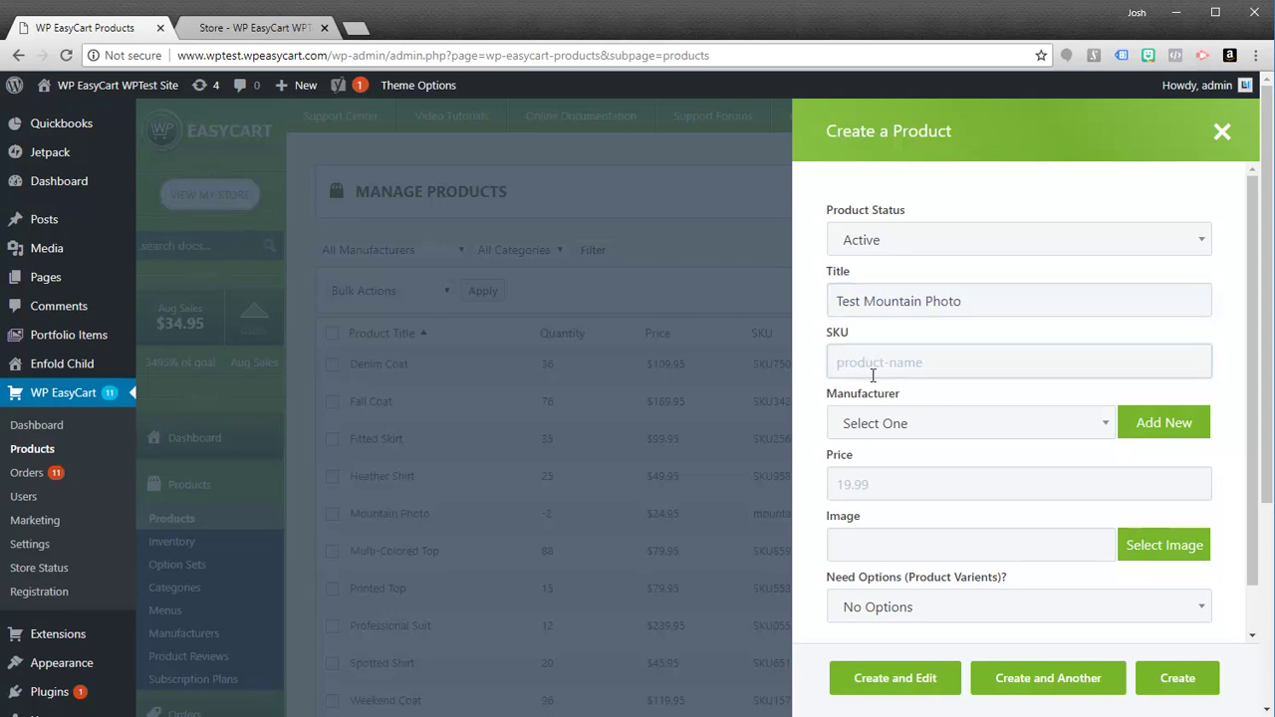
type("mountain333")
left_click(934, 424)
left_click(882, 535)
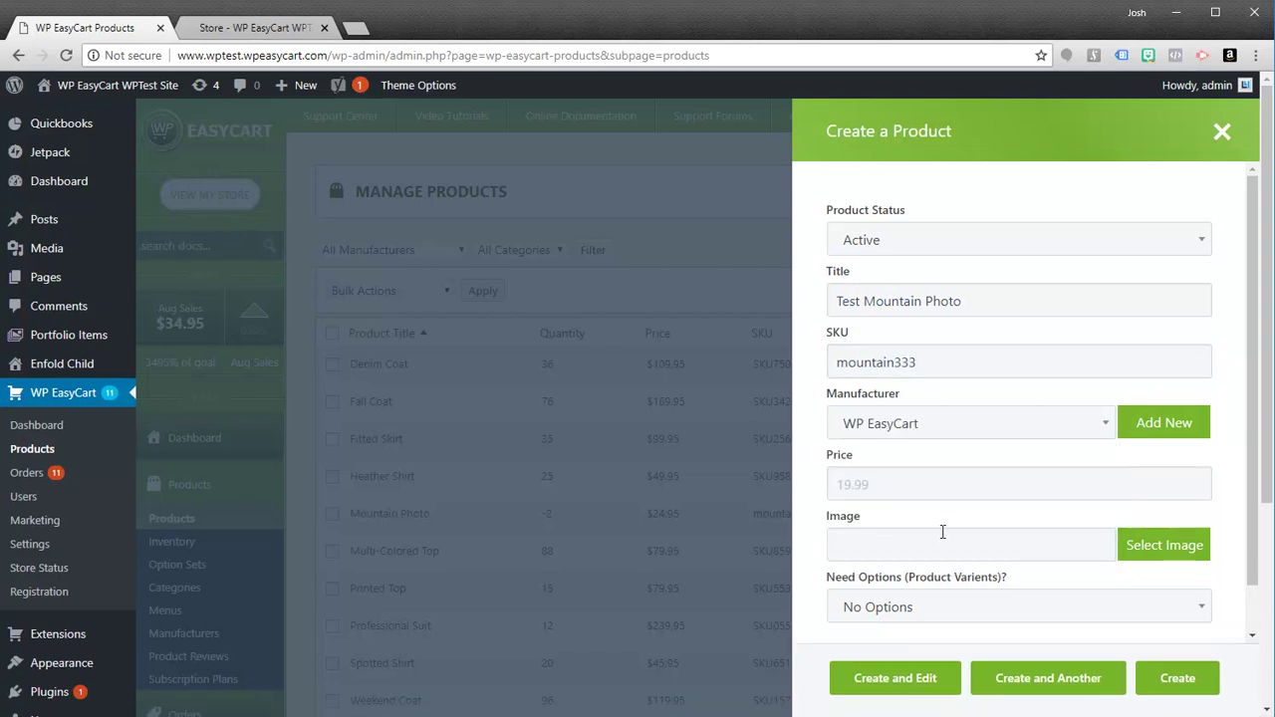
left_click(885, 486)
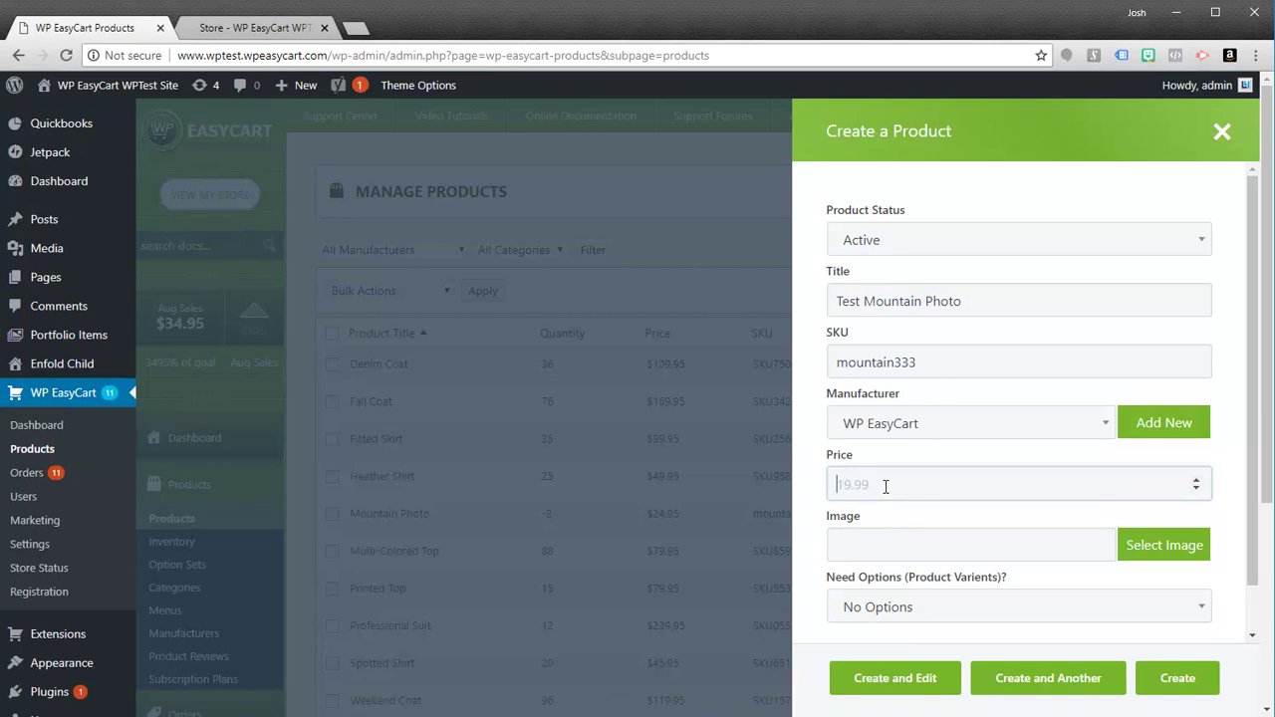
type("19.99")
Assign mountain-1000x1000.jpg from the media library as the product image and create the product
left_click(1147, 552)
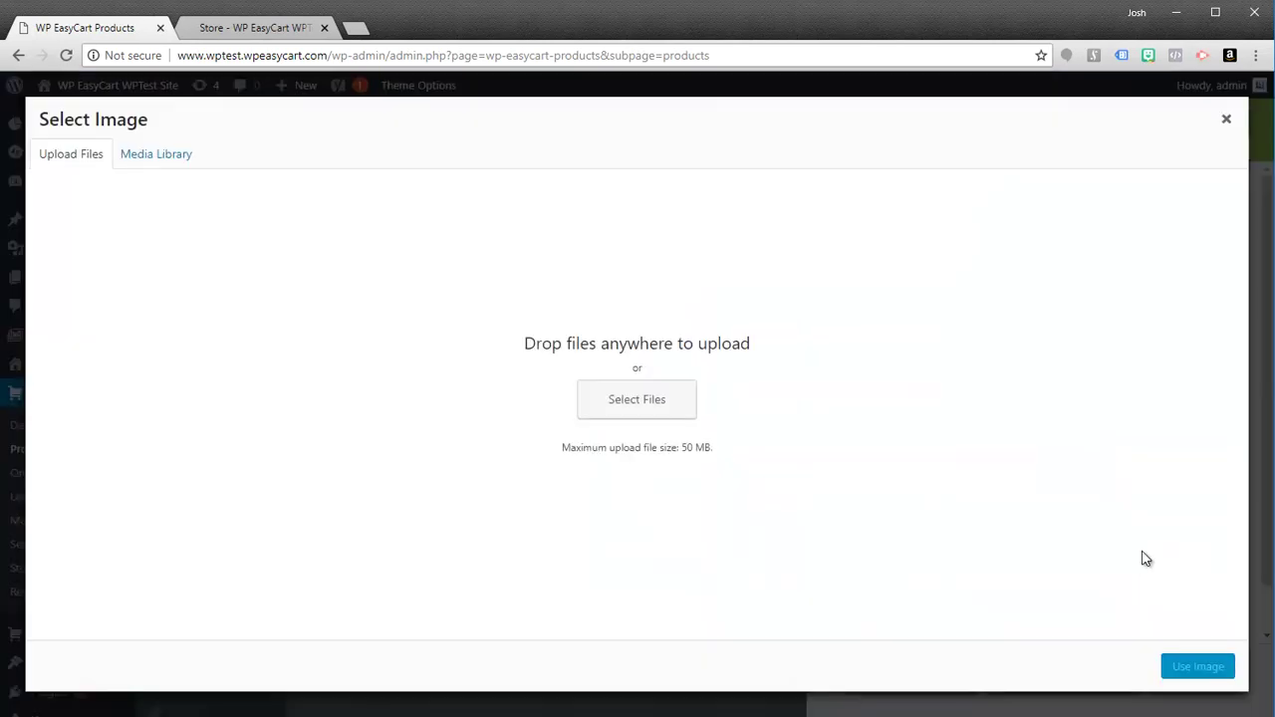
left_click(160, 159)
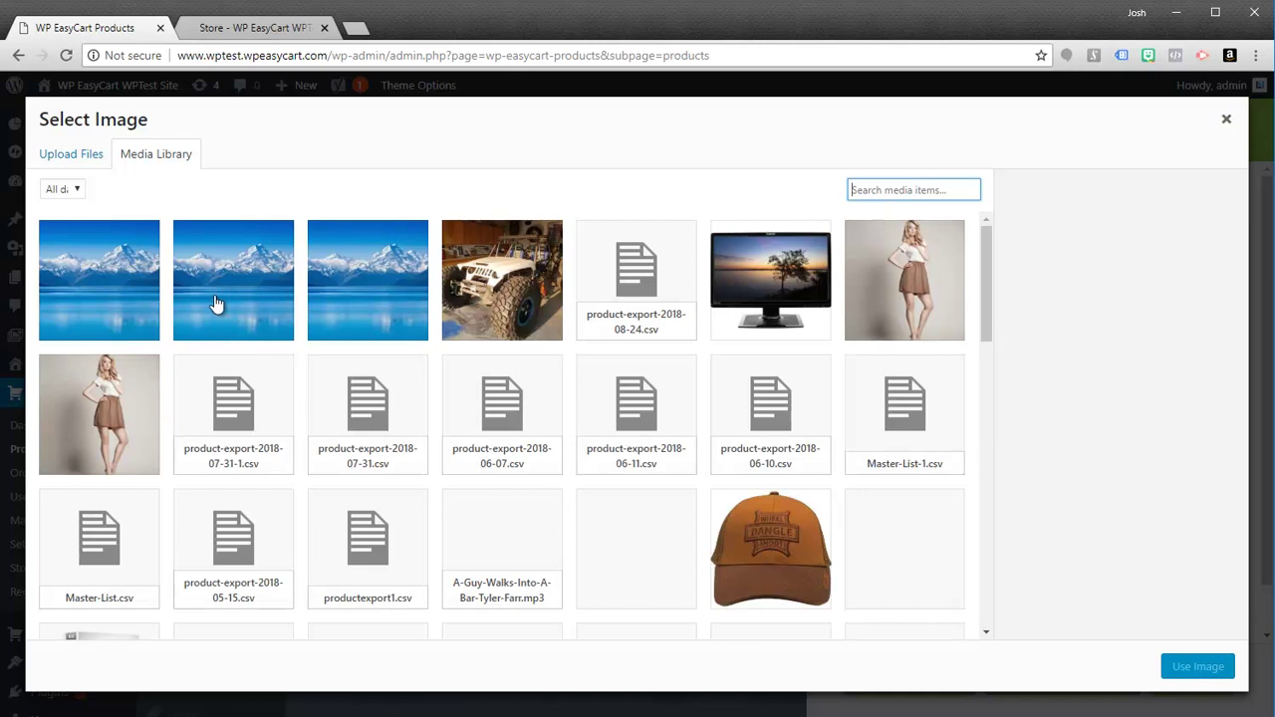
left_click(111, 287)
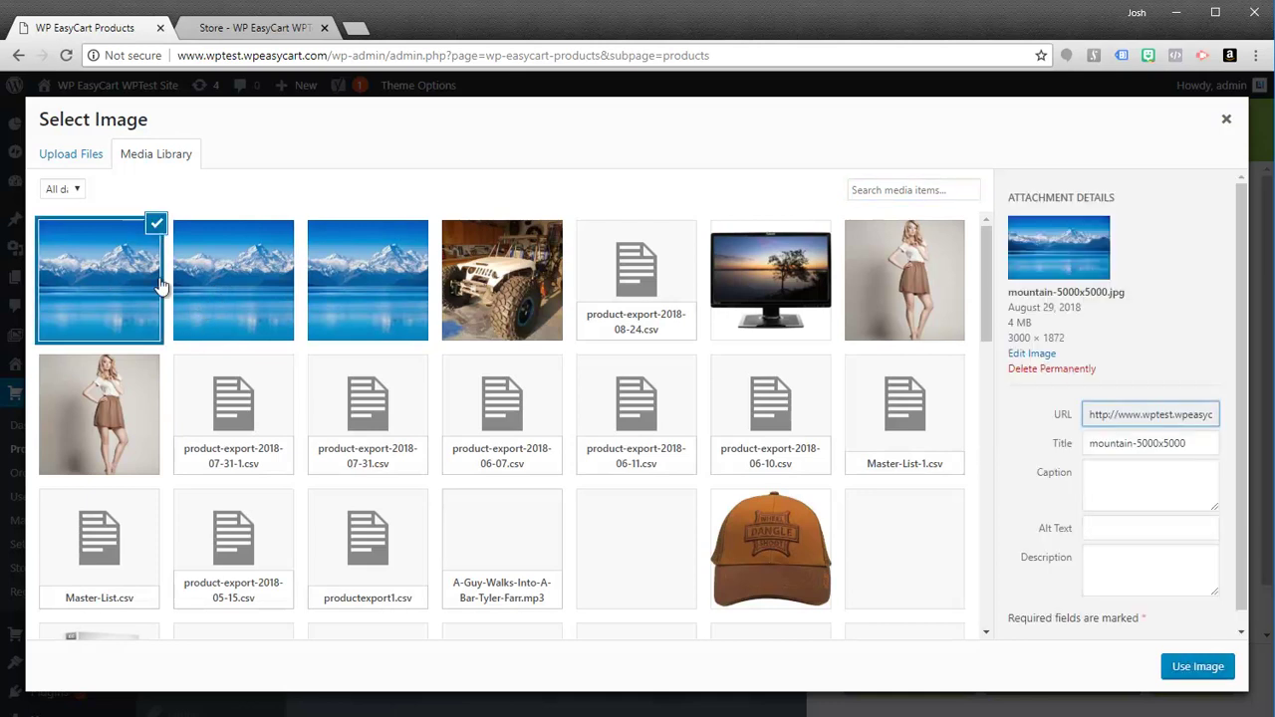
left_click(234, 290)
left_click(370, 284)
left_click(211, 292)
left_click(114, 284)
left_click(237, 269)
left_click(354, 276)
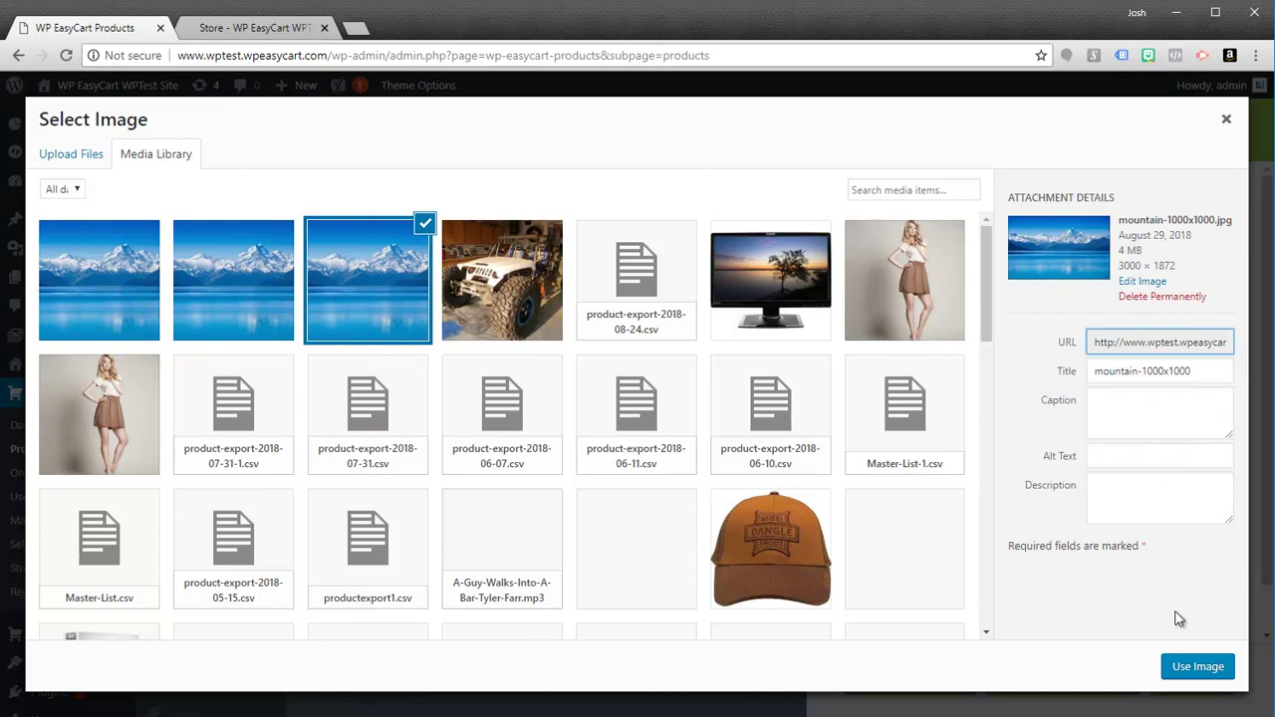
left_click(1187, 674)
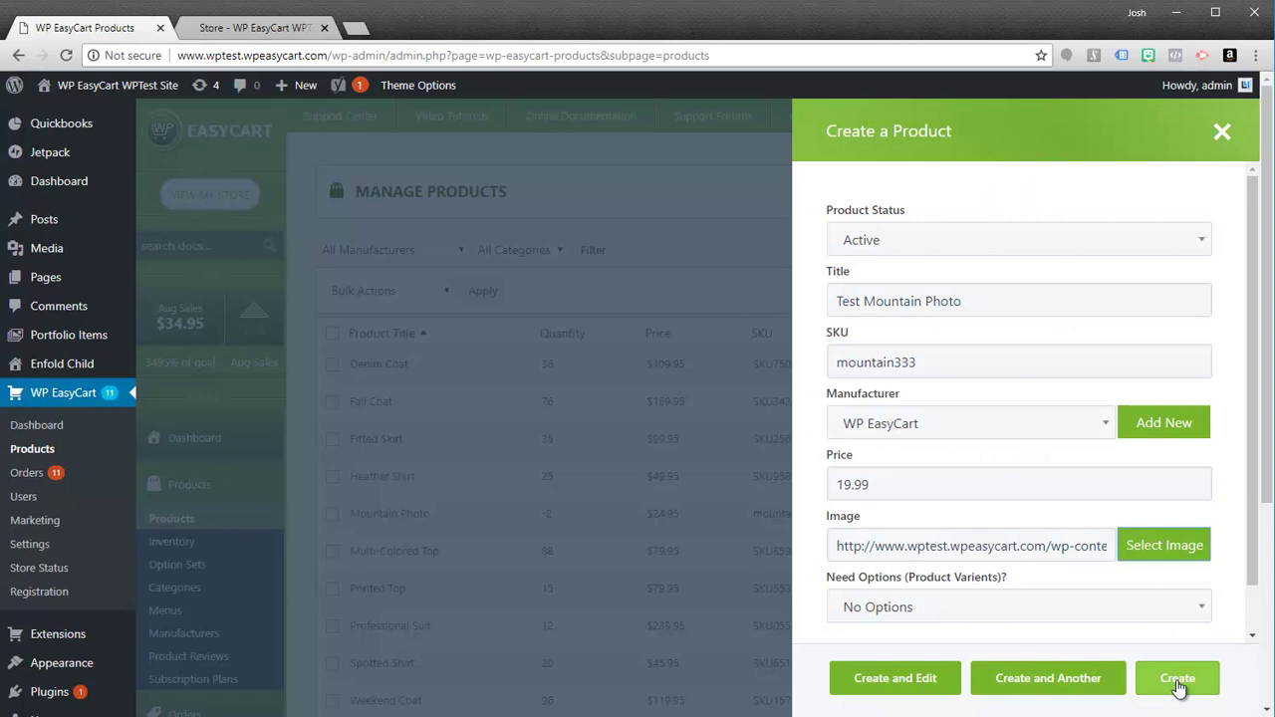
left_click(1177, 681)
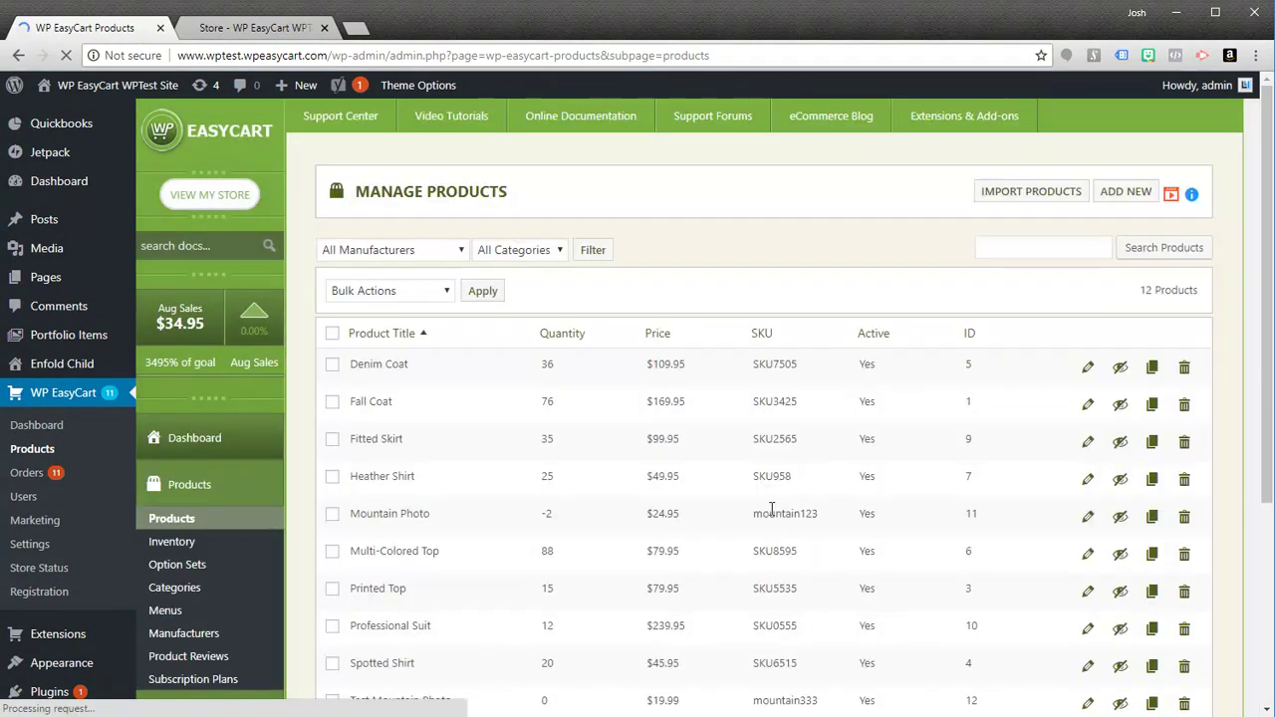
Open Test Mountain Photo for editing and enter the description "This is my test product"
scroll(408, 456, "down", 3)
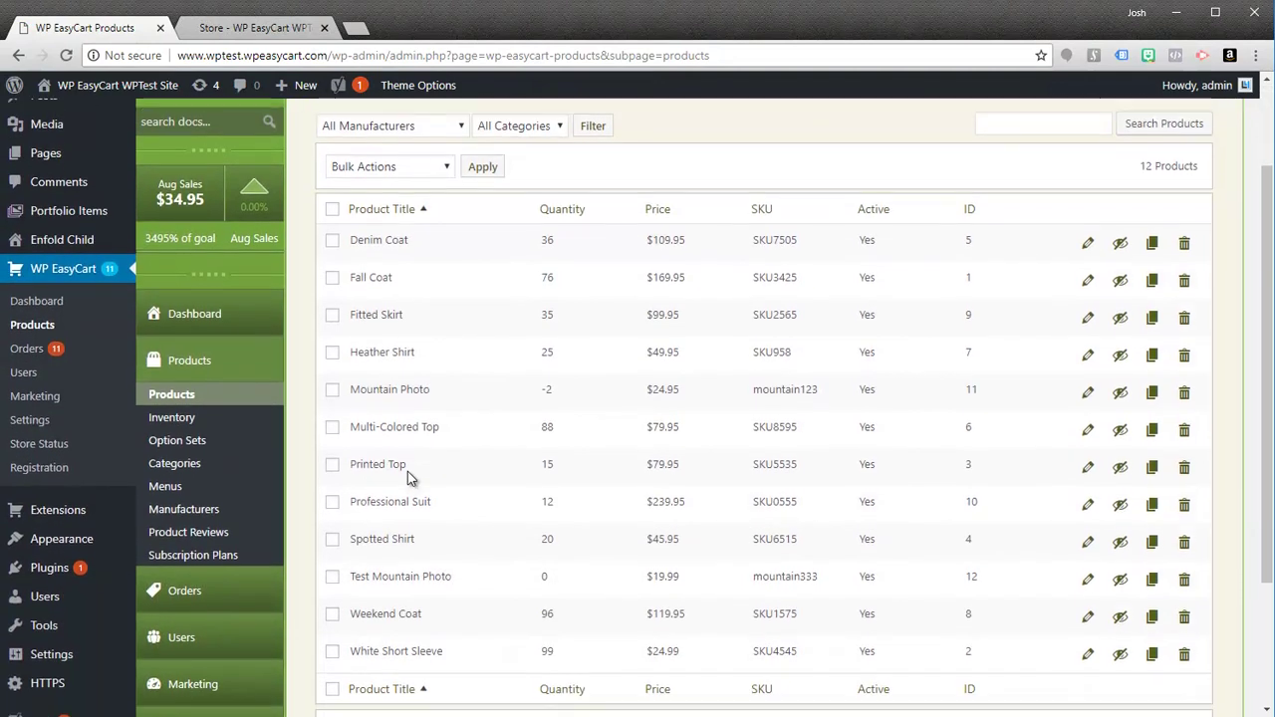
left_click_drag(357, 528, 436, 535)
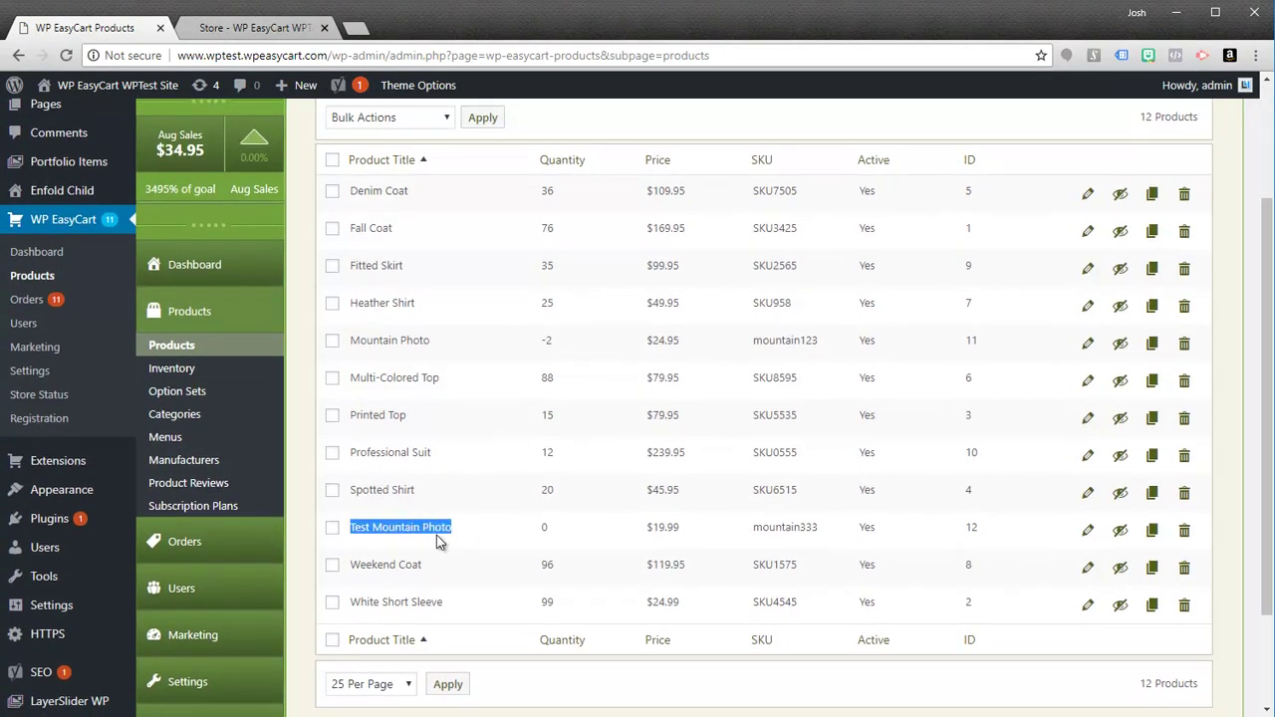
left_click(1088, 537)
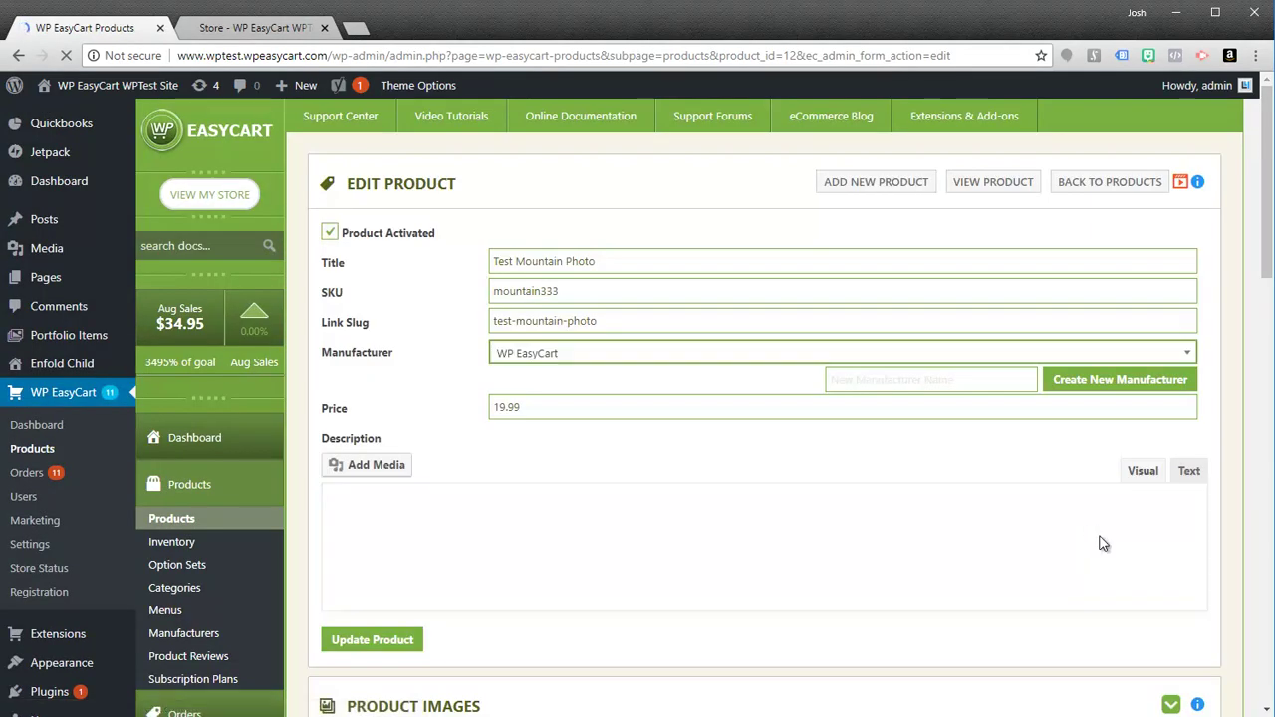
left_click(378, 555)
type("This is my test product")
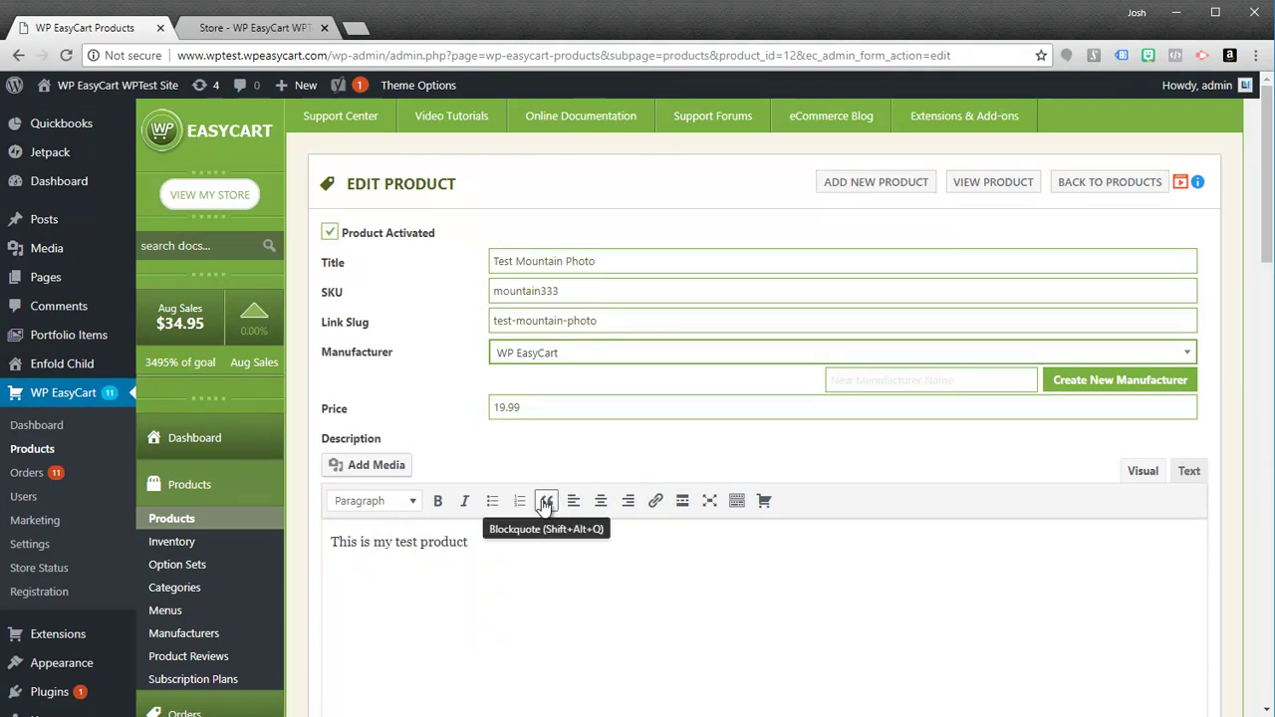
Check which image is assigned in the product's Product Images section, and collapse the section again
scroll(548, 478, "down", 2)
scroll(592, 548, "down", 2)
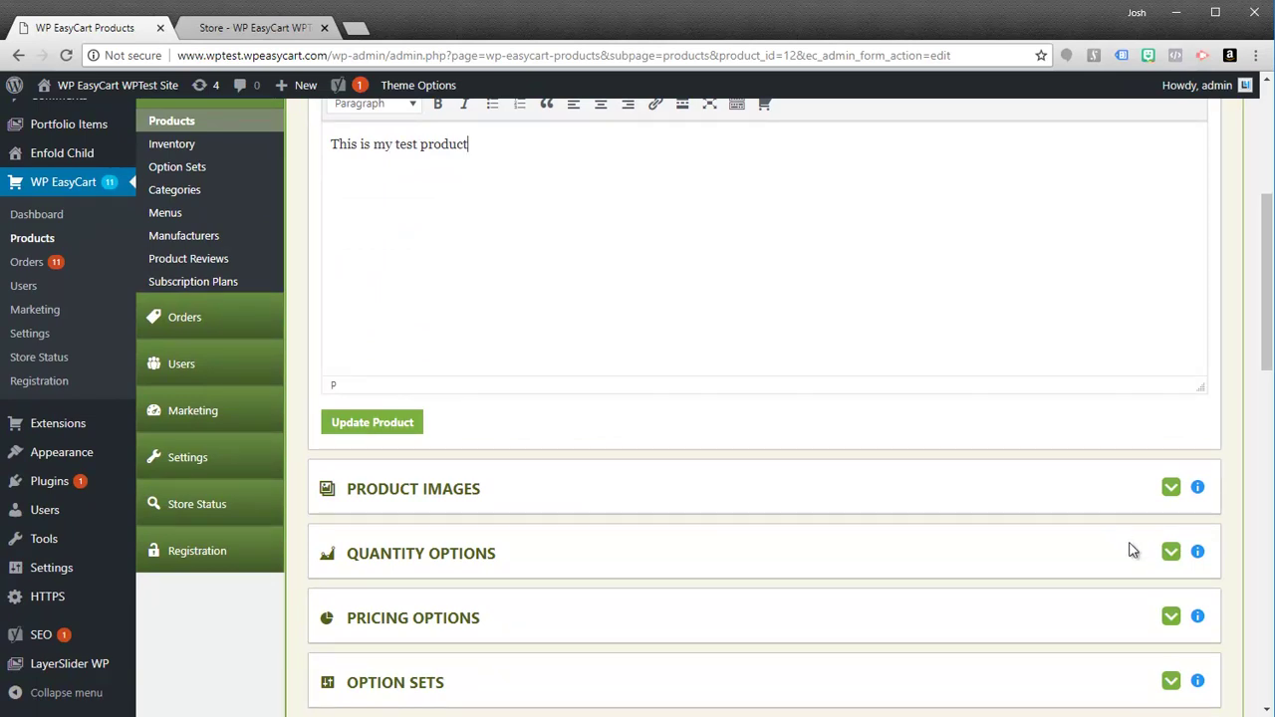
left_click(1173, 490)
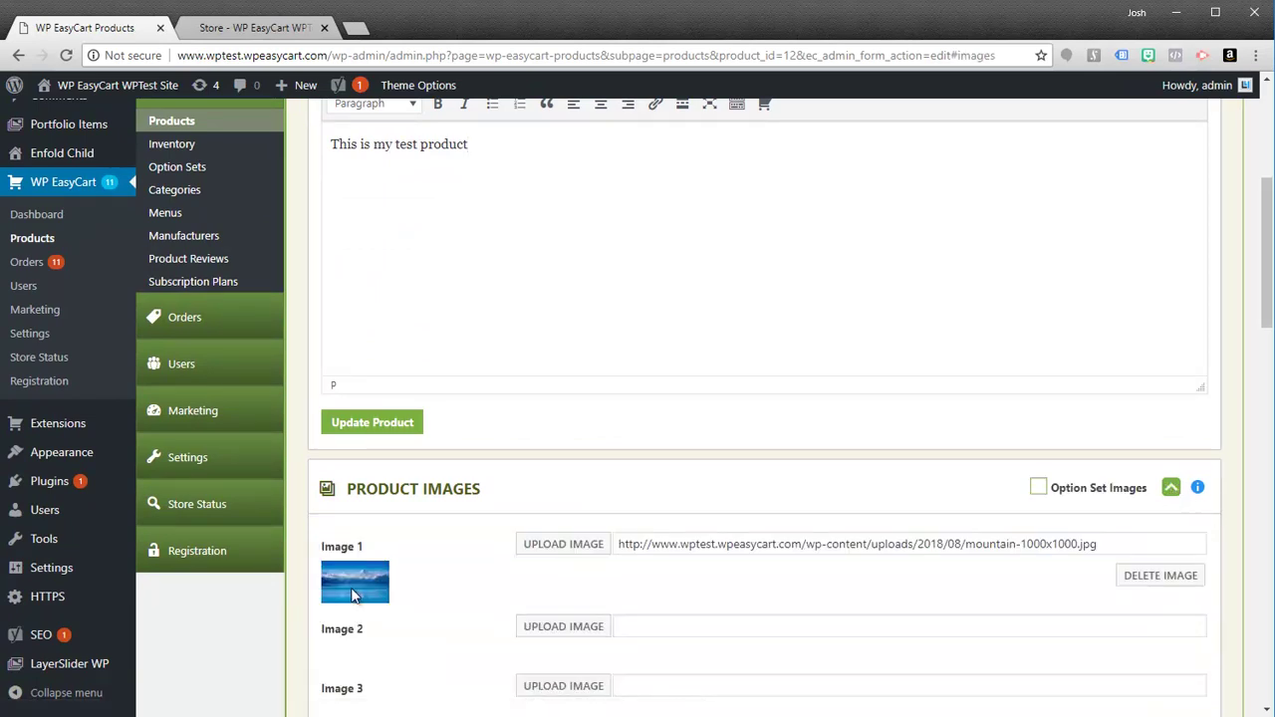
left_click(1171, 489)
Expand the product's Download Options and enable it as a download product
left_click_drag(1269, 355, 1269, 675)
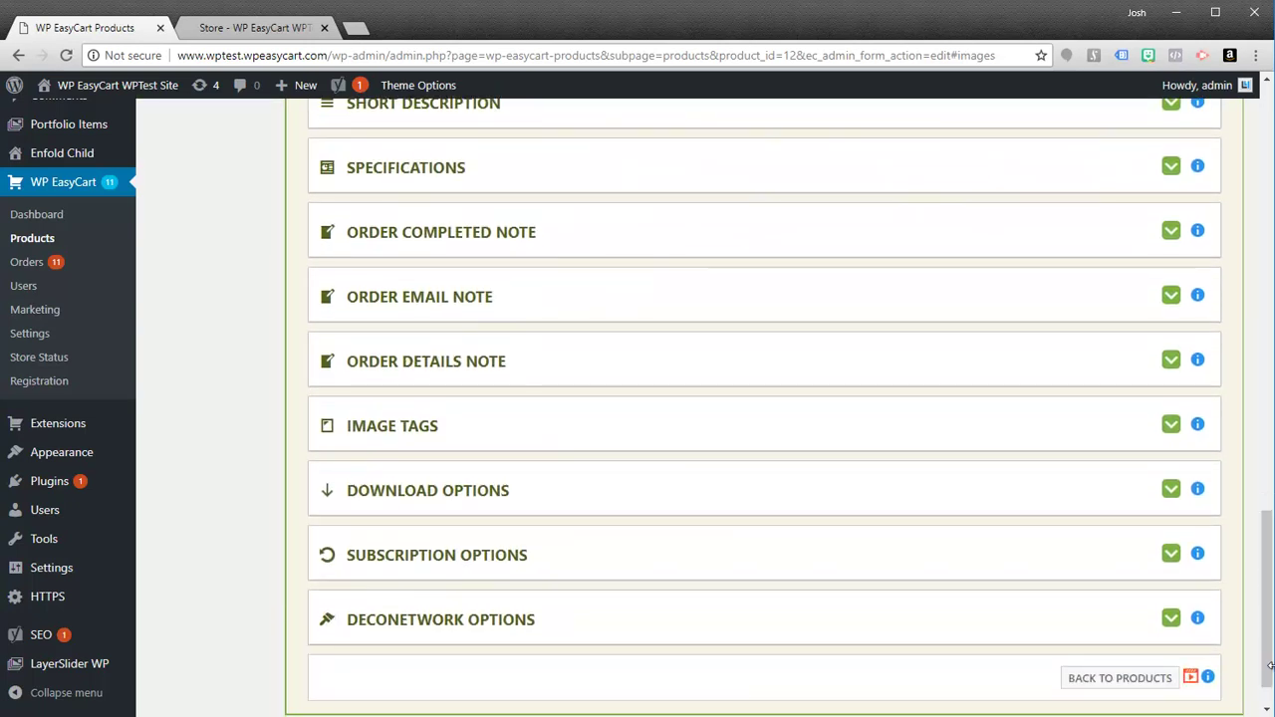
left_click(1171, 491)
left_click(330, 563)
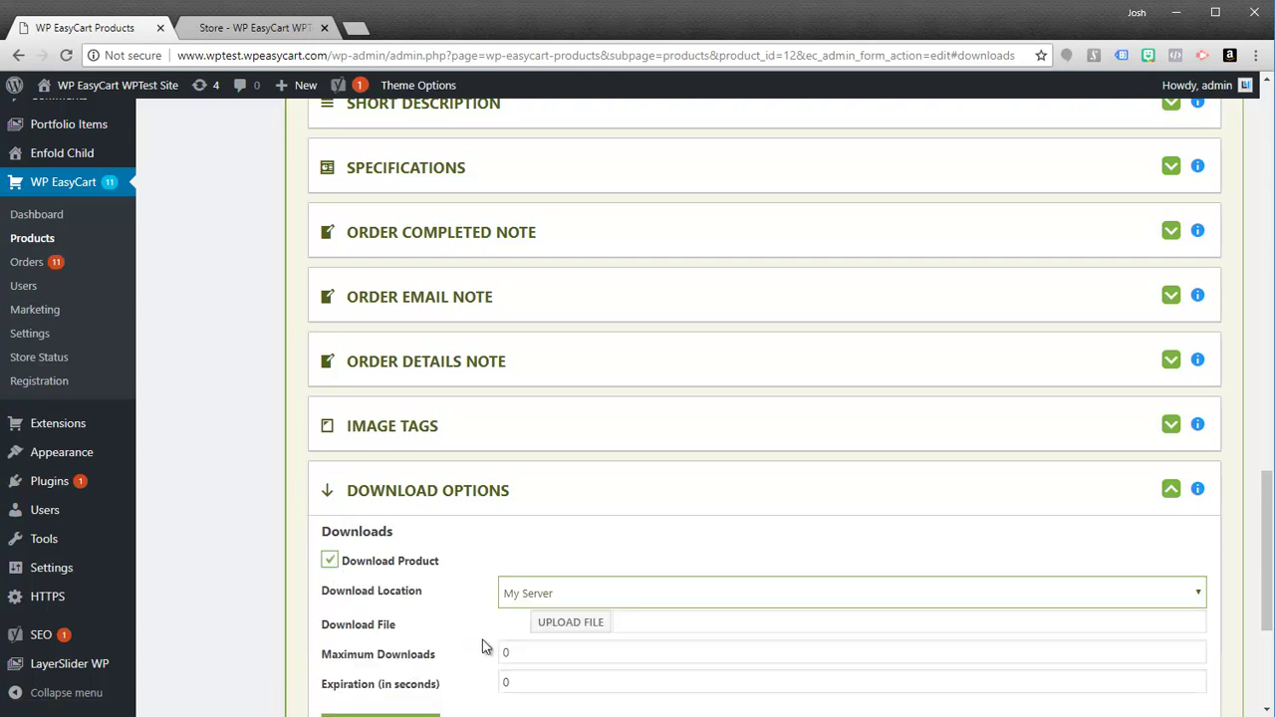
Set mountain-1000x1000.jpg from the media library as the download file and save the download options
scroll(433, 628, "down", 1)
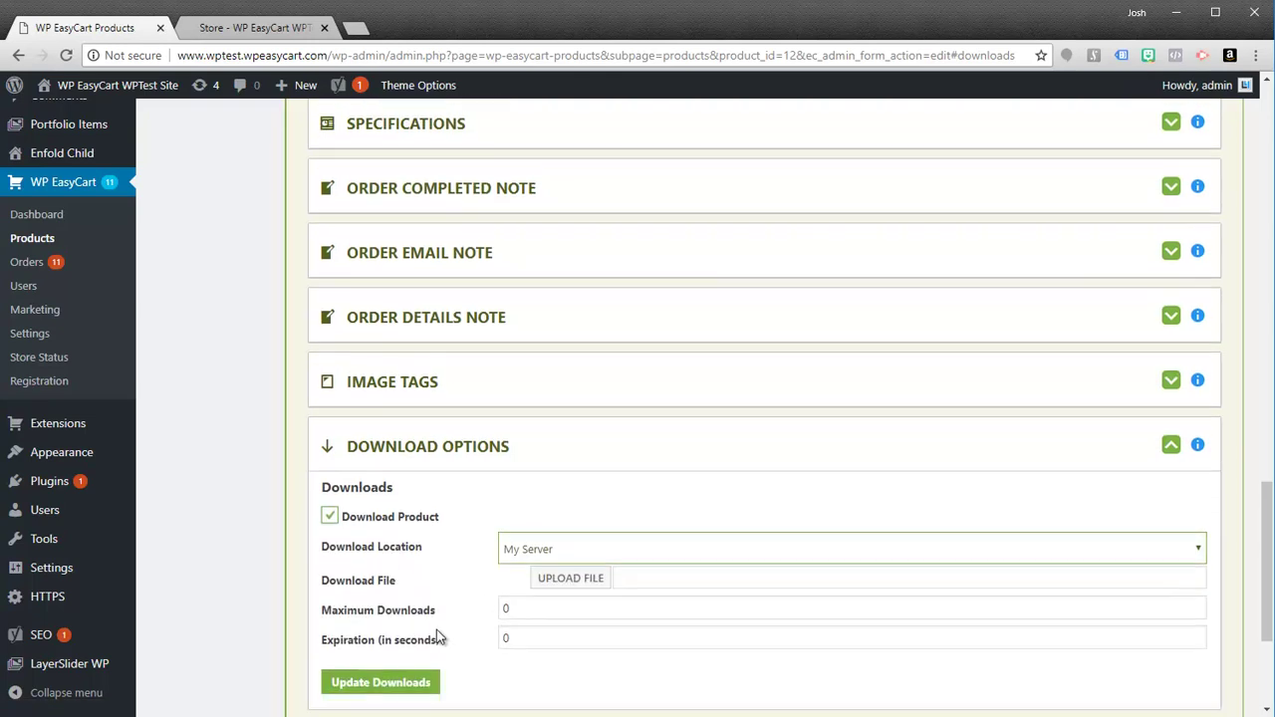
left_click(556, 528)
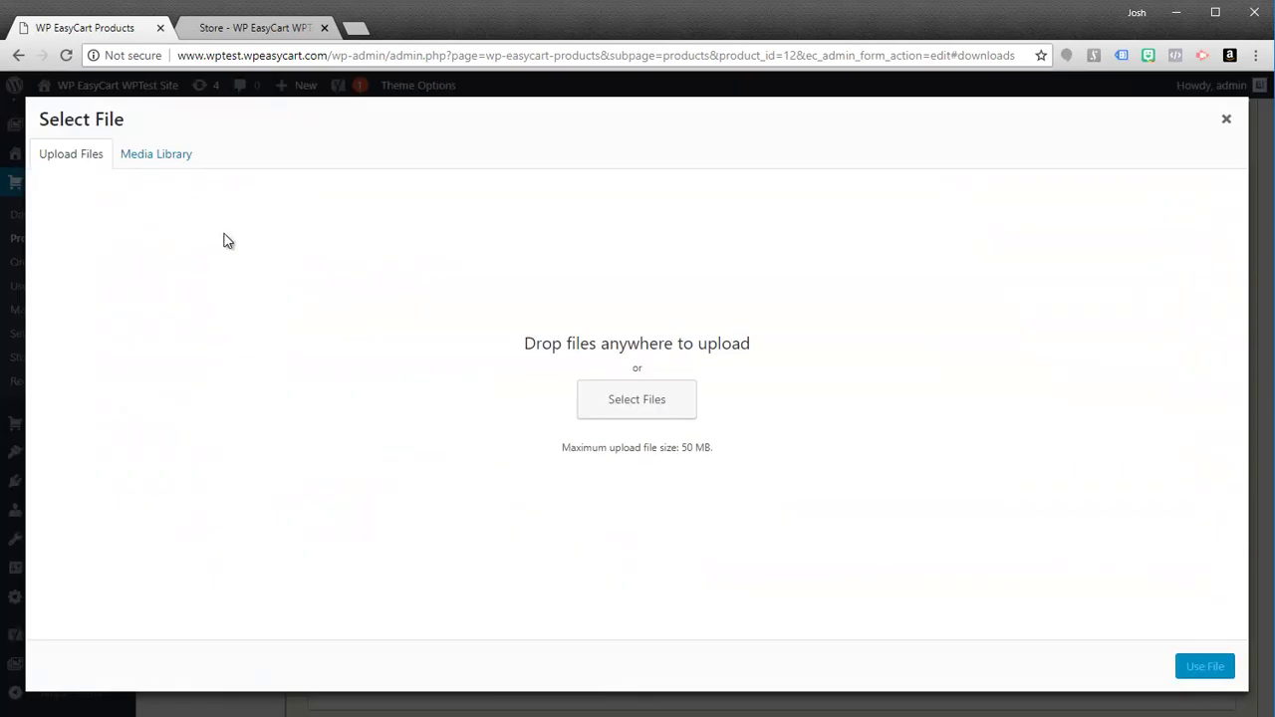
left_click(150, 157)
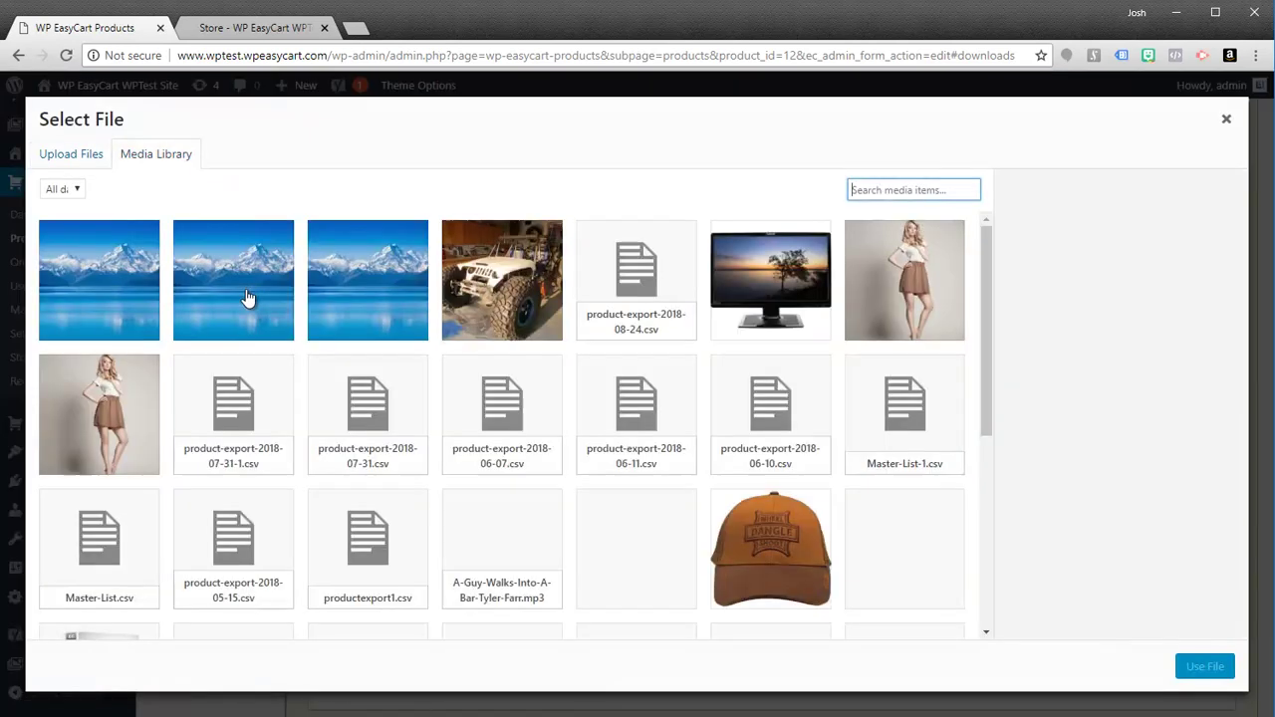
left_click(360, 280)
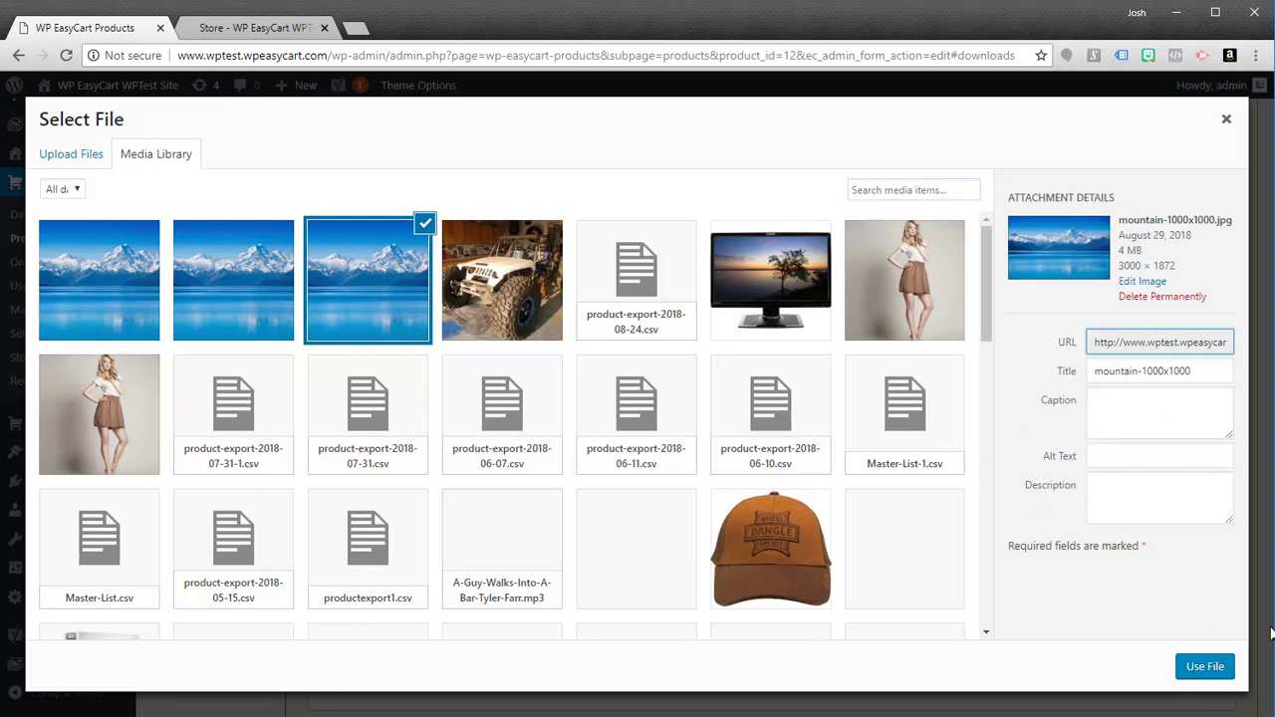
left_click(1207, 666)
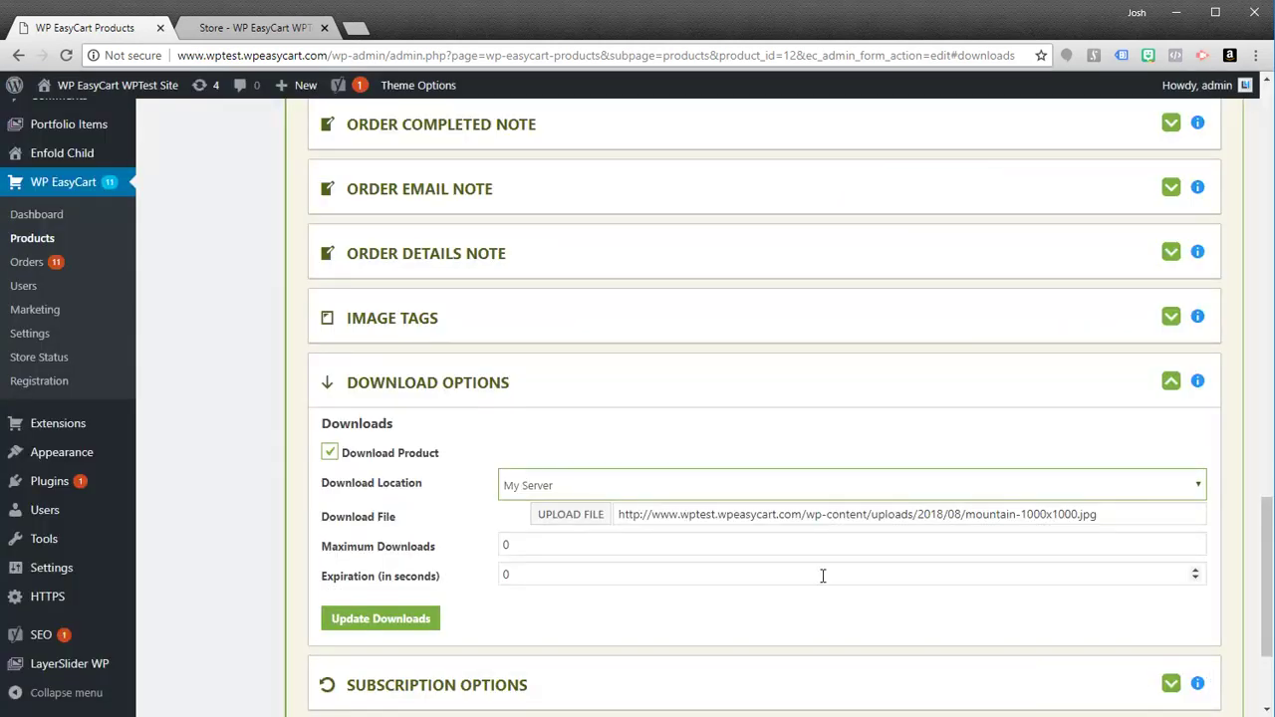
left_click(403, 618)
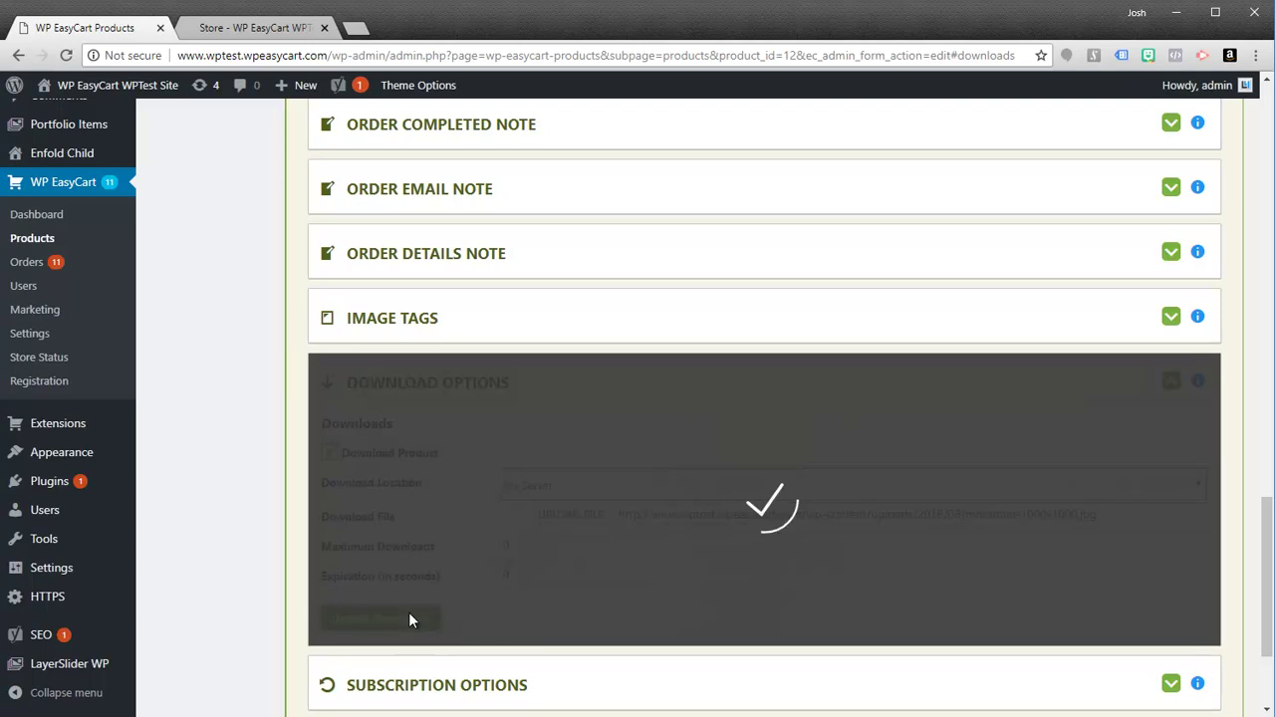
Save the product's basic details along with its new description
left_click_drag(1269, 600, 1271, 198)
scroll(684, 473, "down", 3)
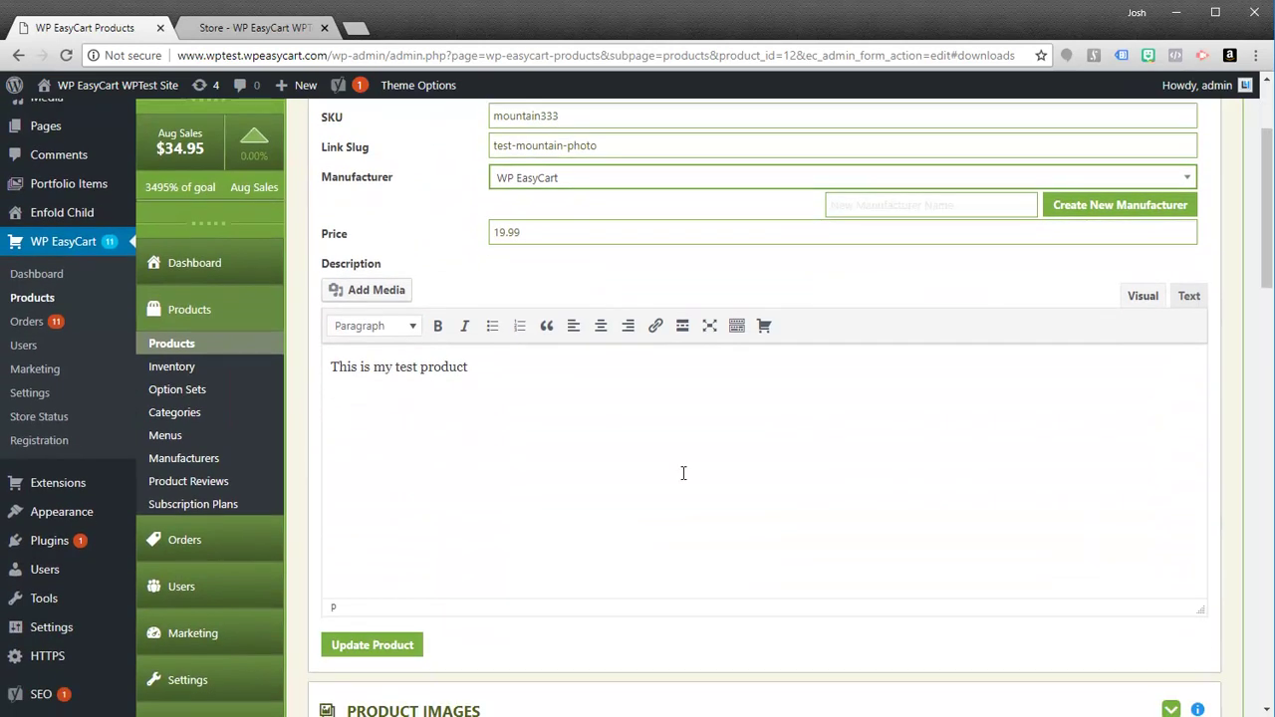
left_click(396, 645)
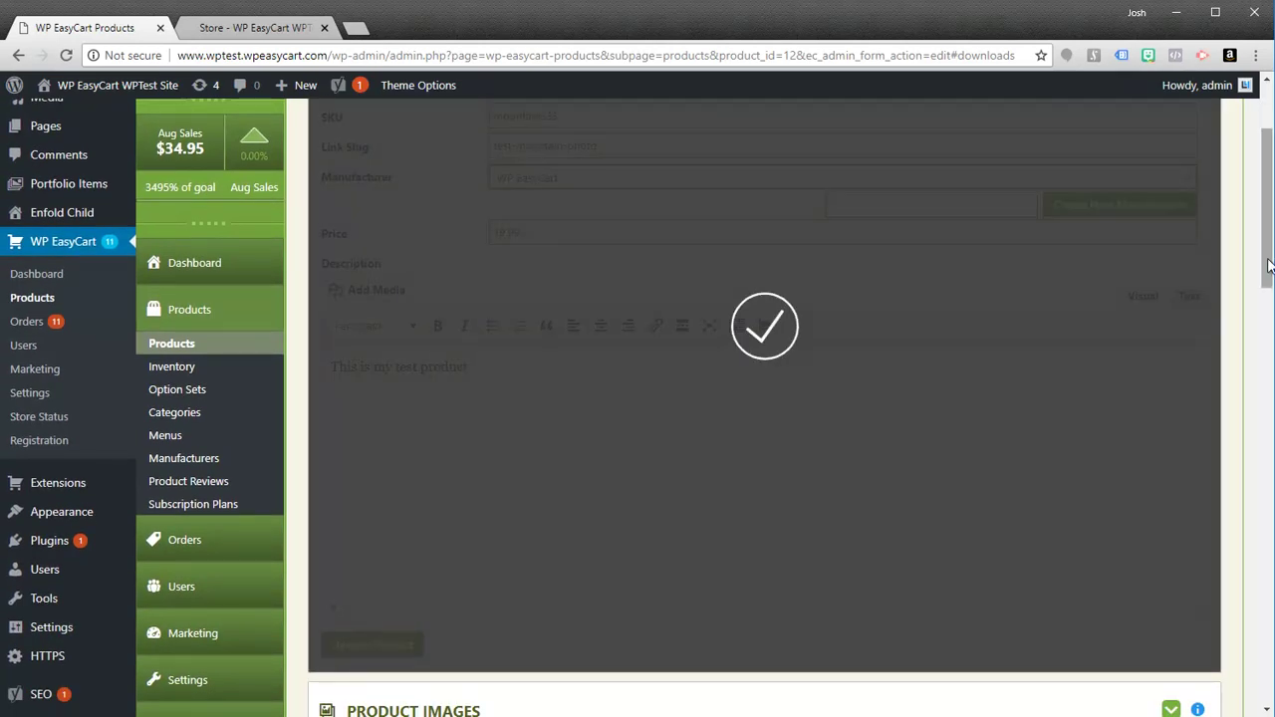
View the Test Mountain Photo product's store page and inspect its image with the zoom preview
left_click_drag(1268, 274, 1268, 230)
left_click(993, 184)
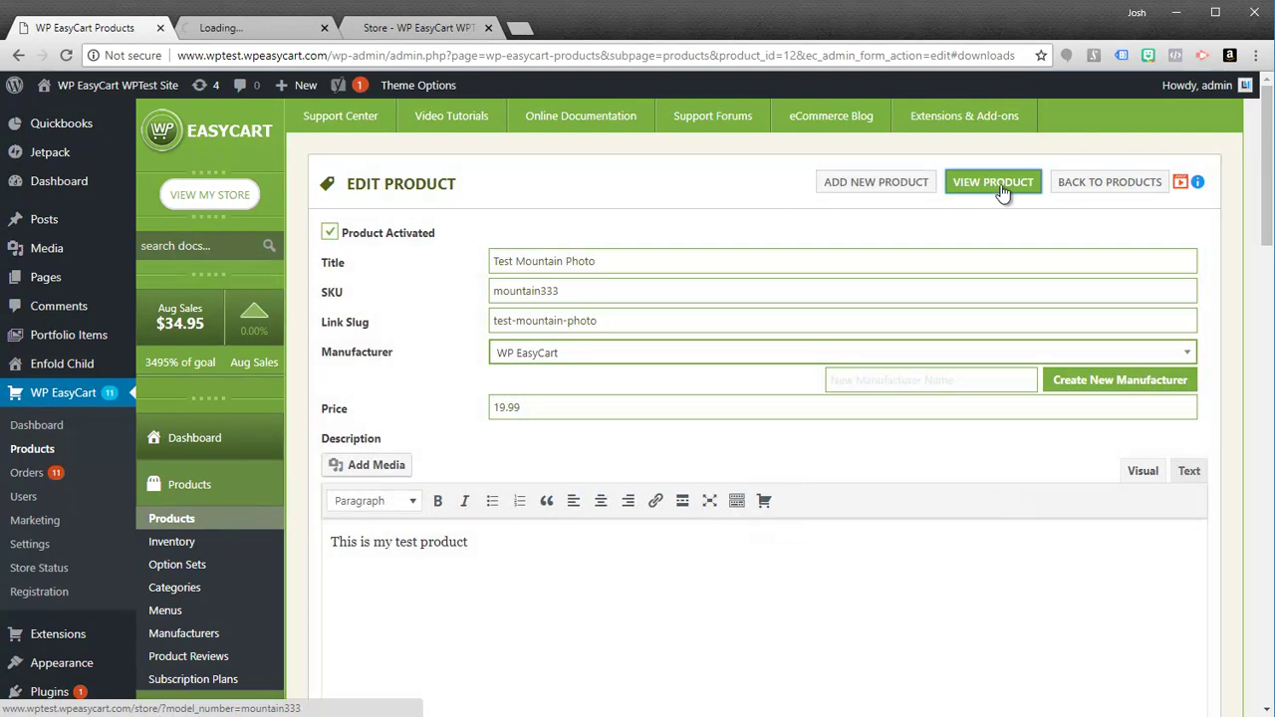
left_click(234, 30)
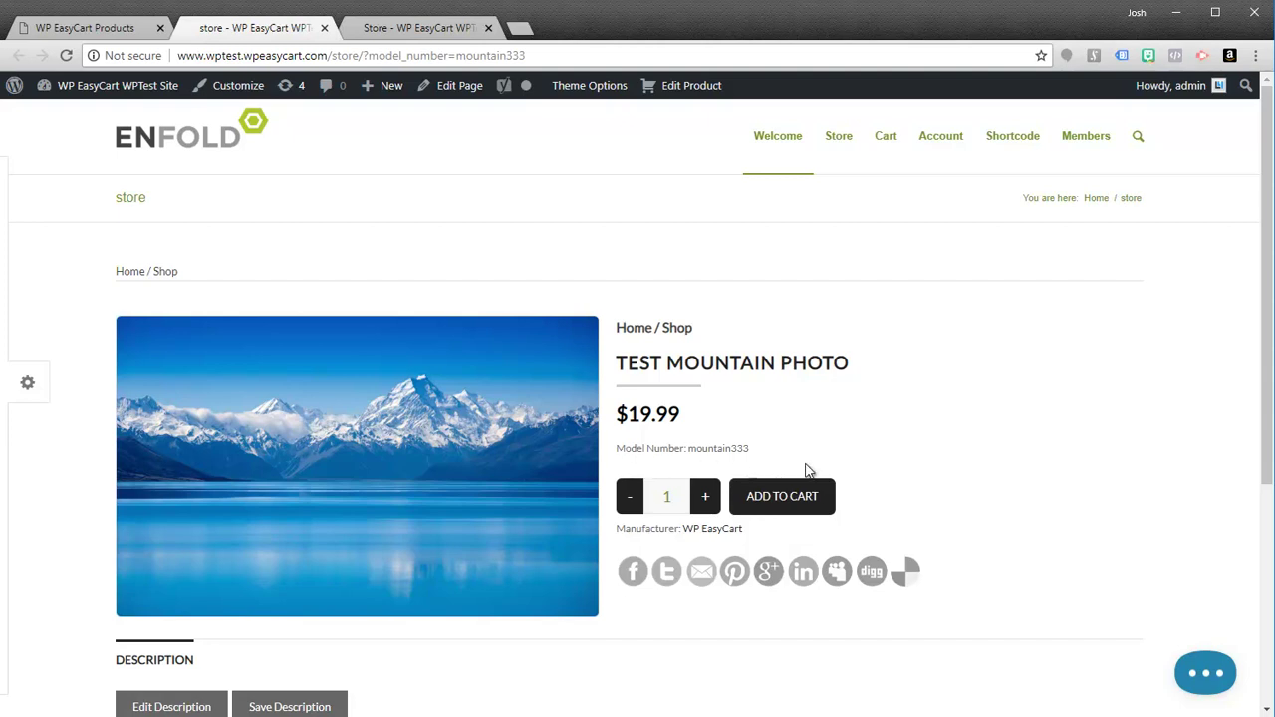
mouse_move(458, 481)
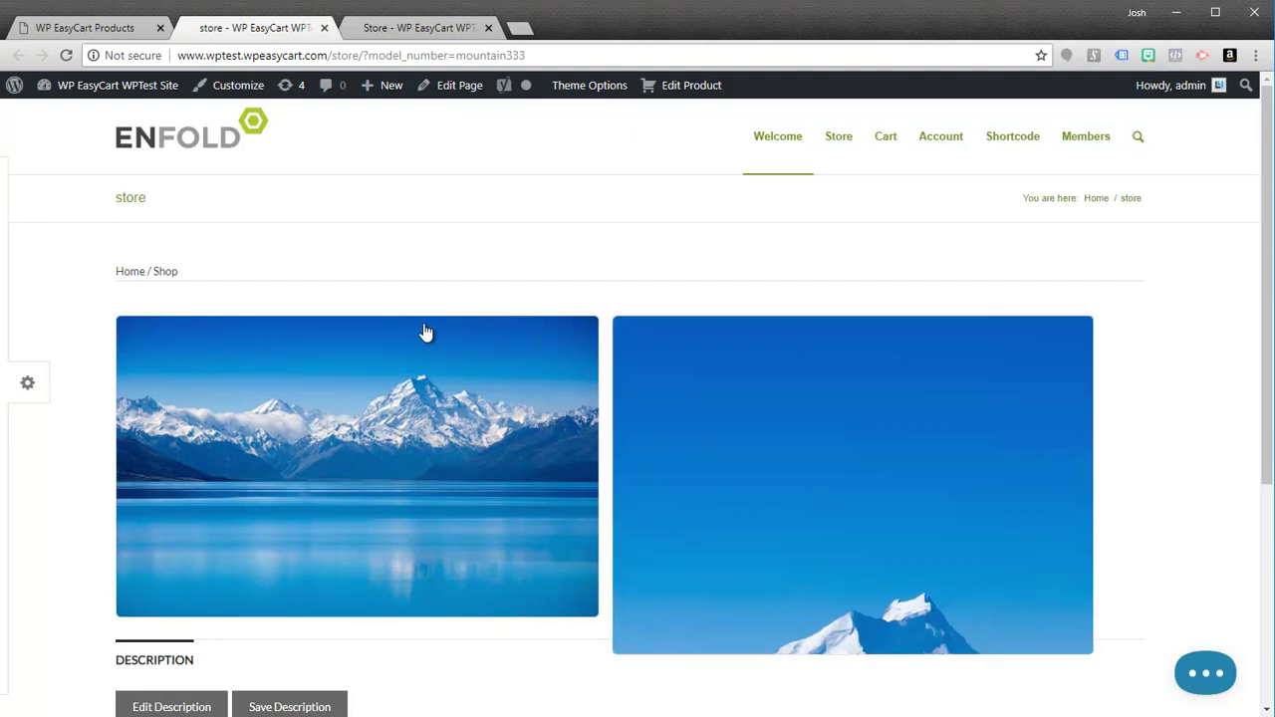
mouse_move(441, 354)
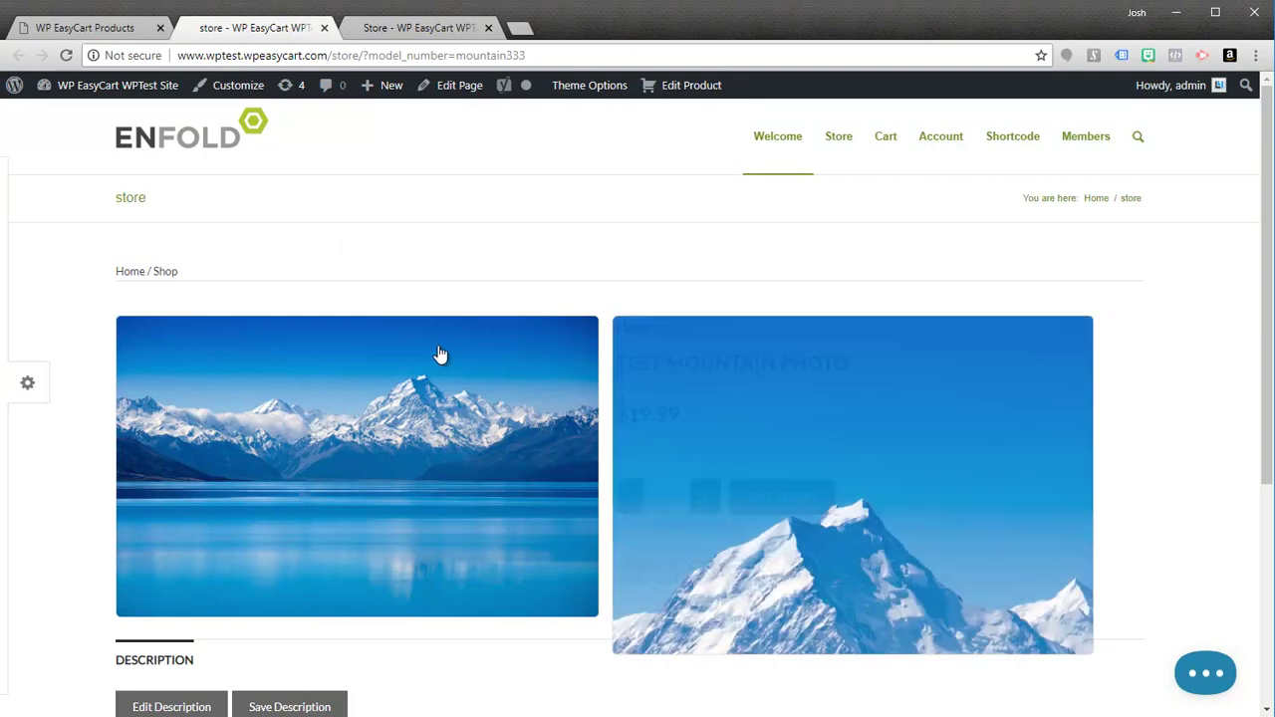
Return to the store admin and open the Image Quality option set for editing, keeping Advanced Image Swatches as its option type
left_click(103, 30)
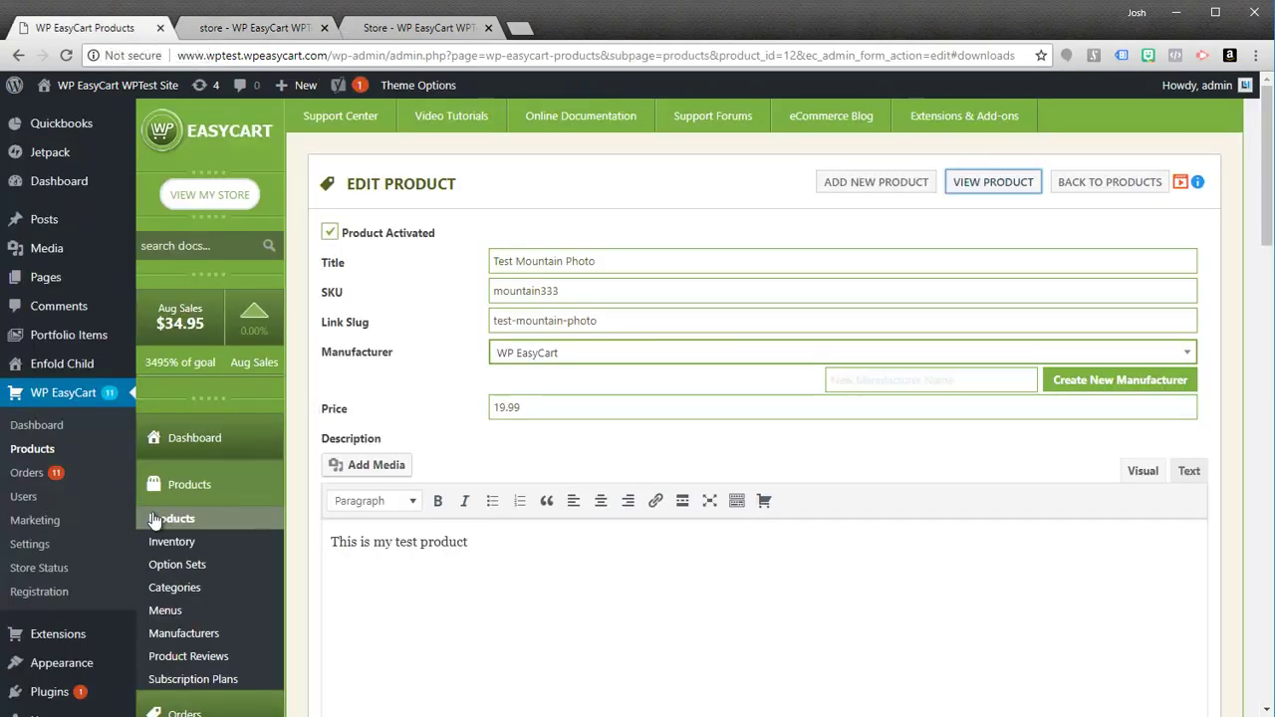
left_click(181, 570)
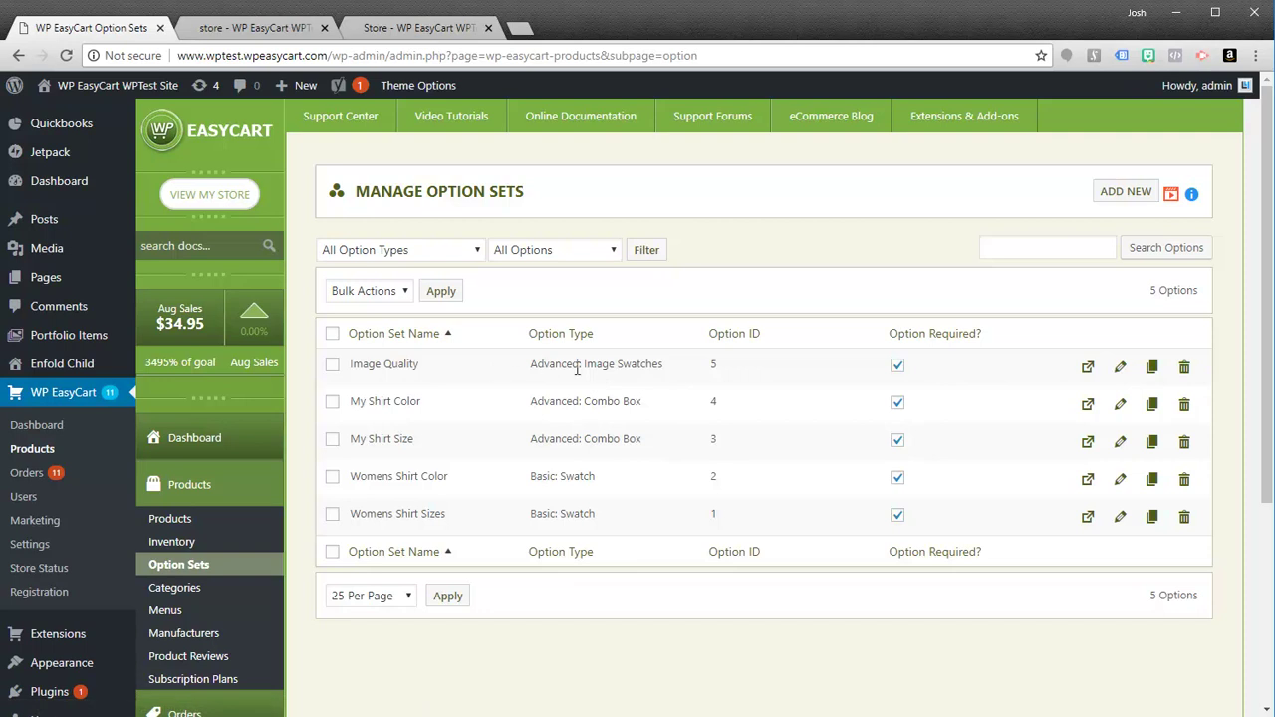
left_click(1126, 191)
left_click(1120, 367)
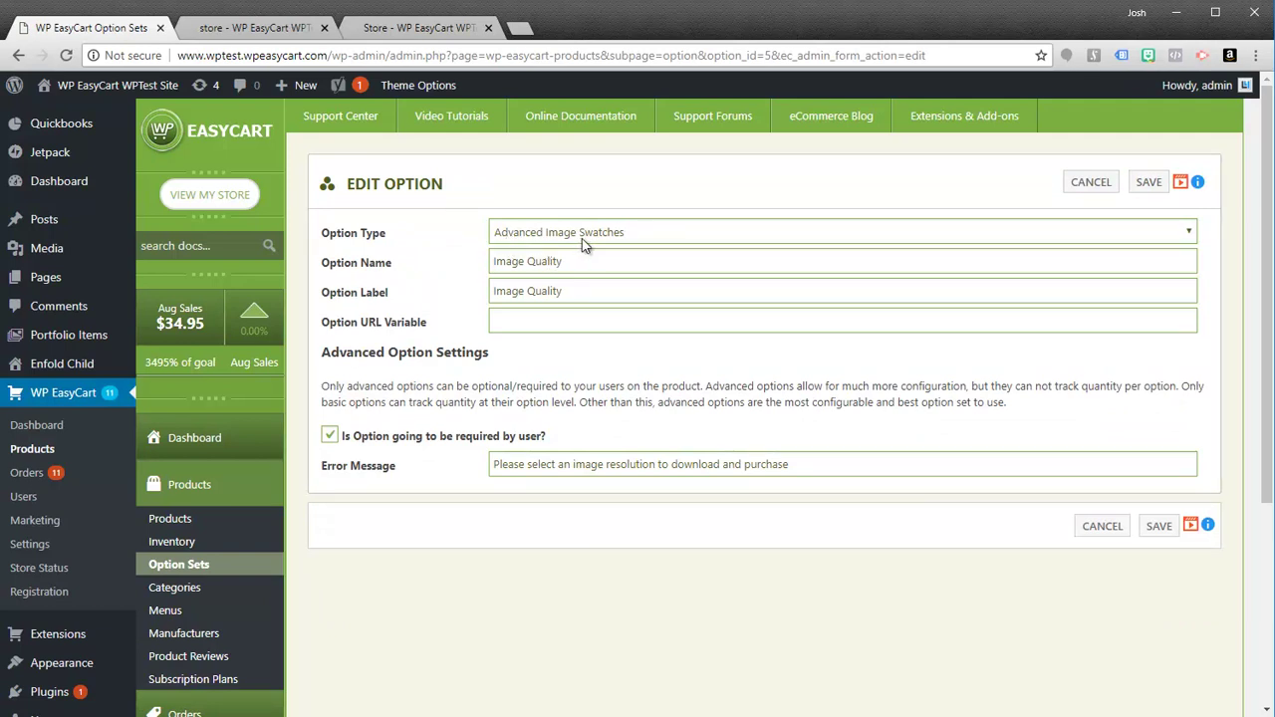
left_click(628, 232)
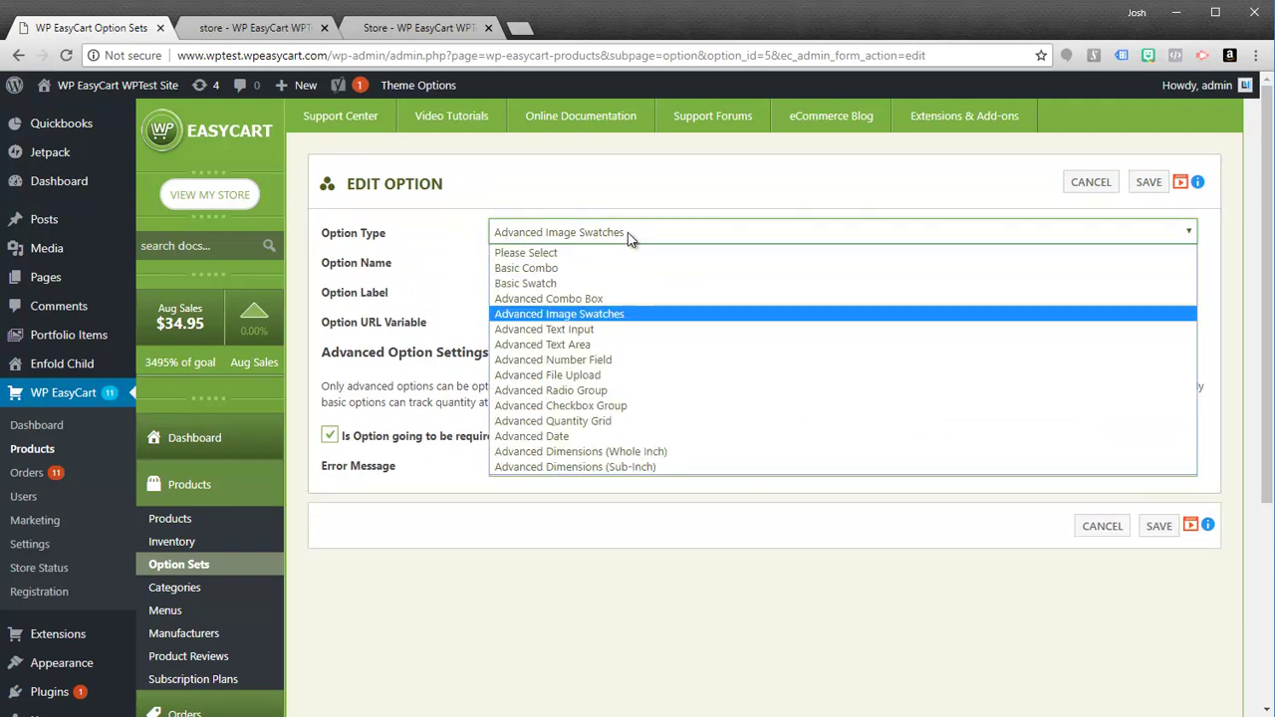
left_click(578, 314)
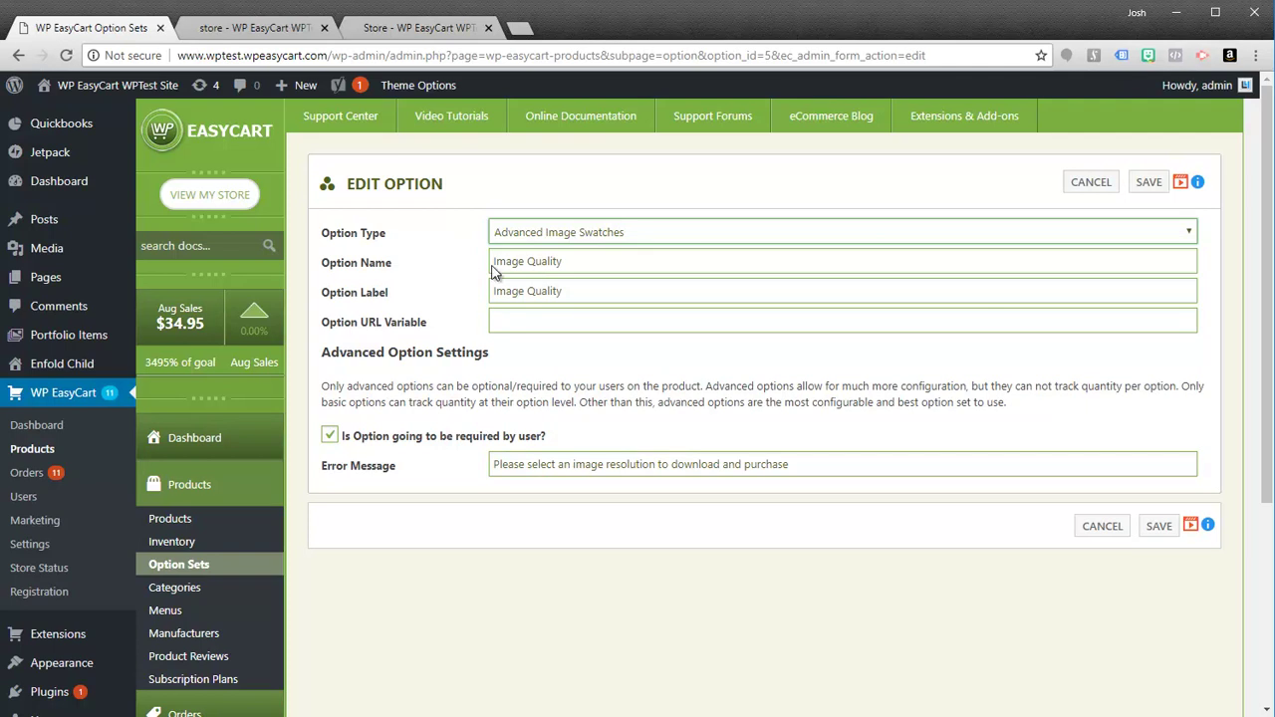
Change the Image Quality option set's label to "Select Image Quality" and save the option set
left_click_drag(589, 259, 477, 265)
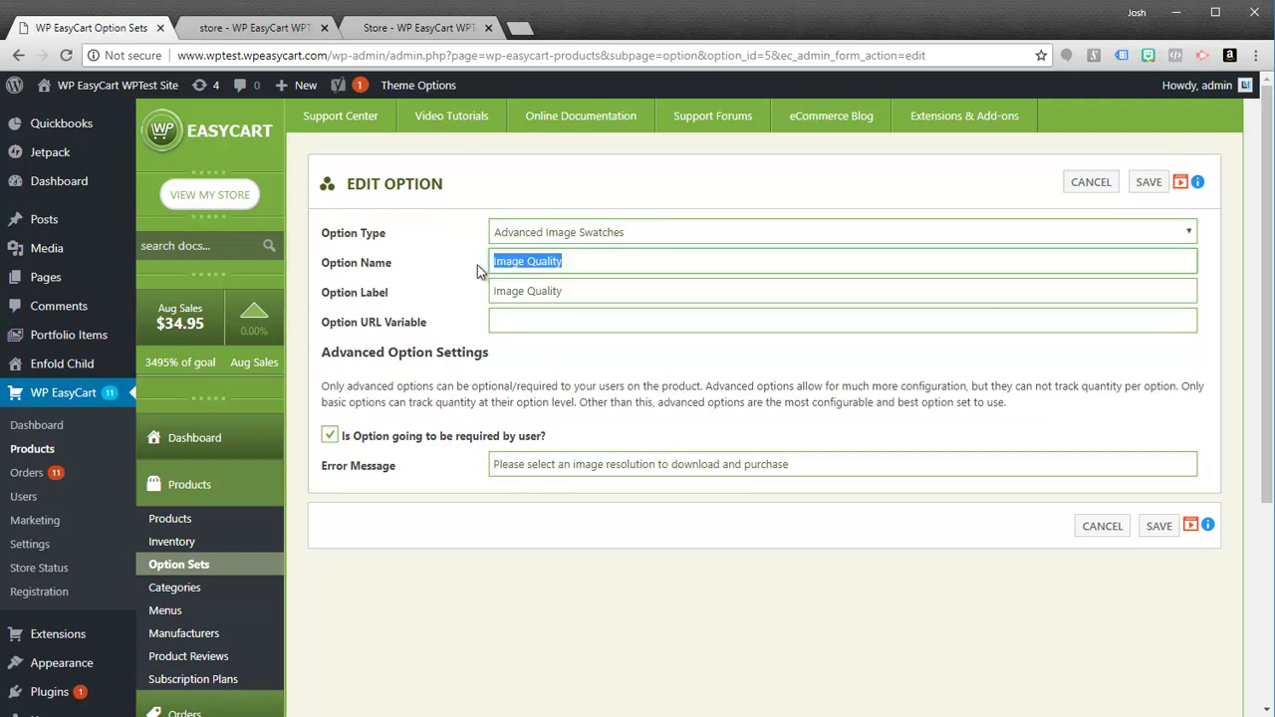
left_click(519, 302)
type("Select")
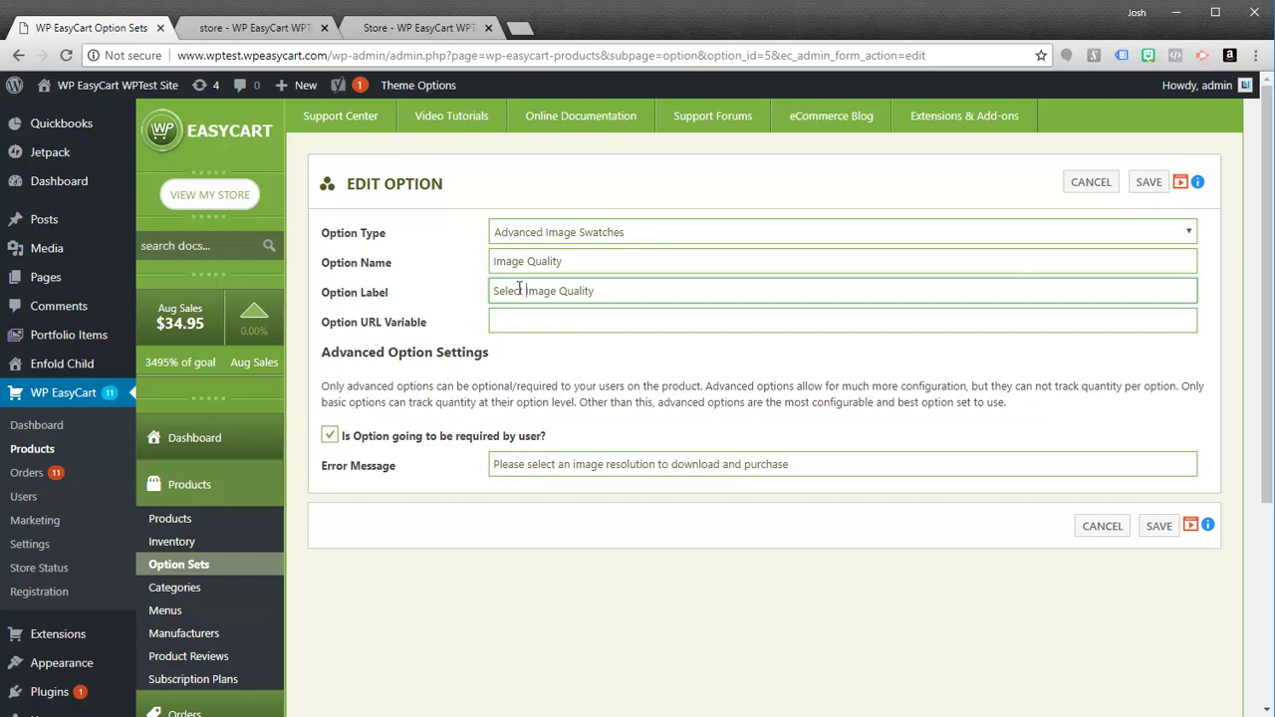
left_click_drag(595, 290, 493, 292)
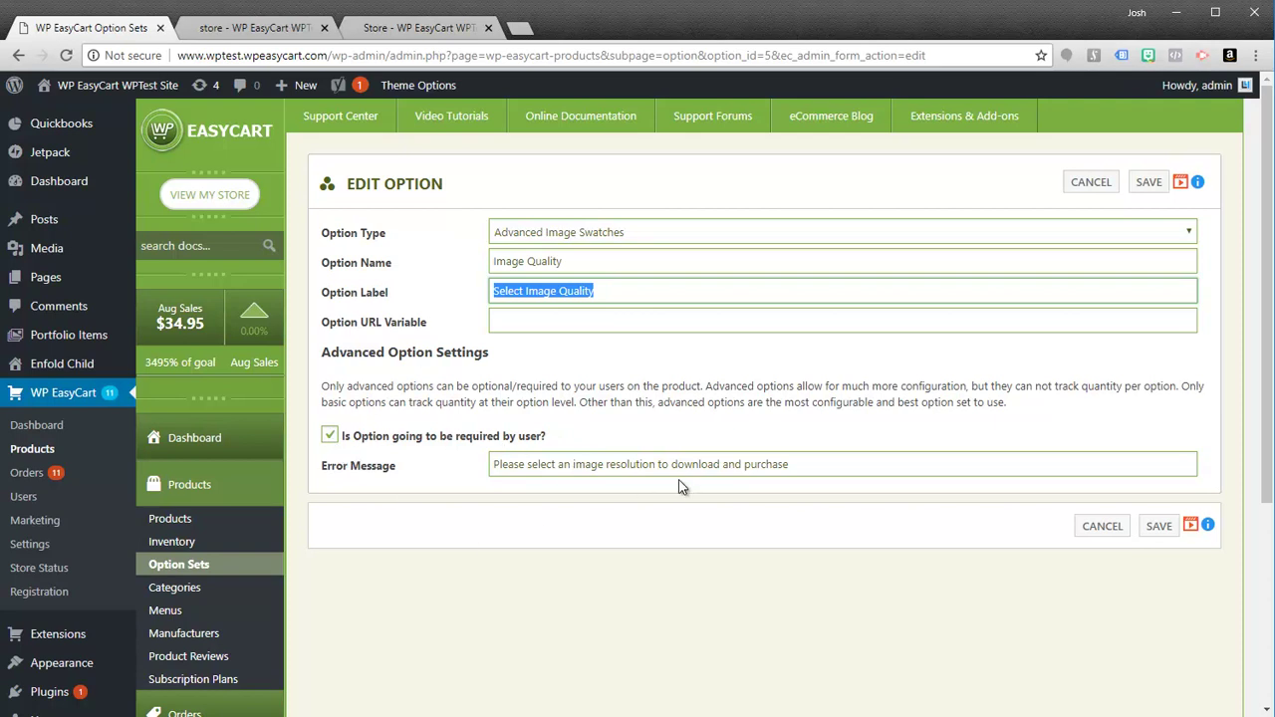
left_click(1155, 530)
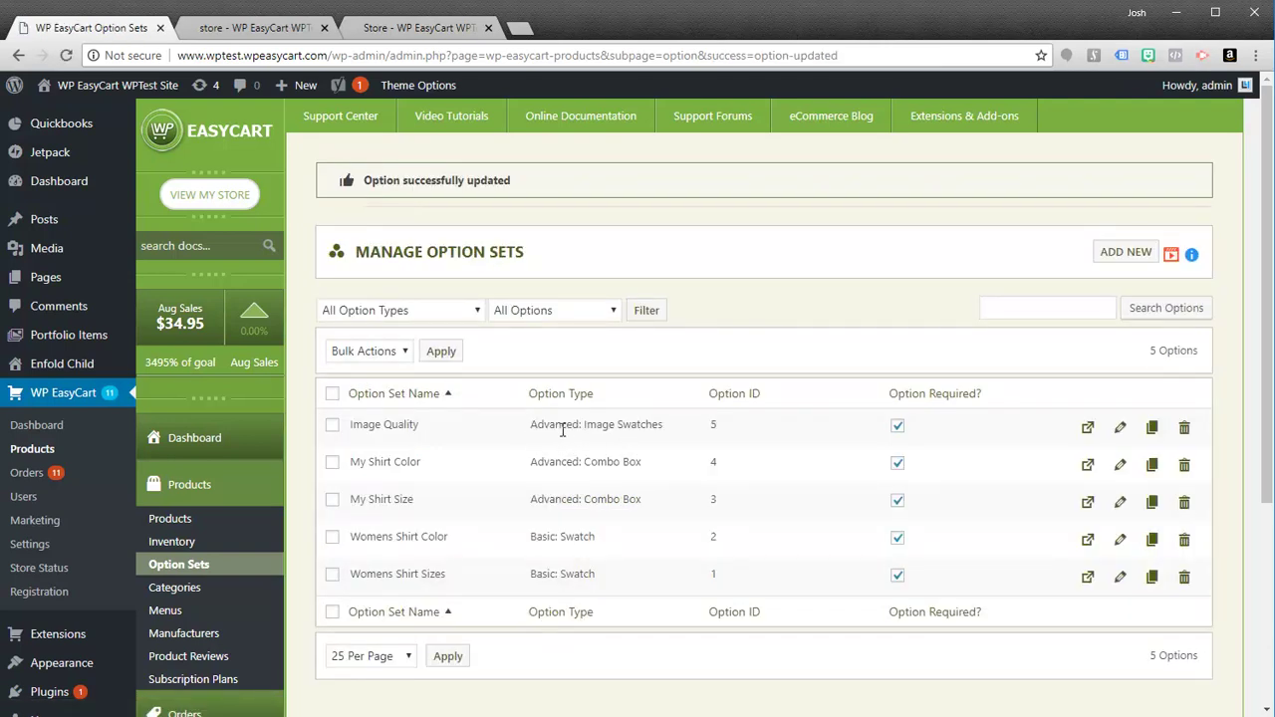
Open the Image Quality set's Normal item for editing and rename it "Normal: 1000 x 1000"
left_click(1089, 433)
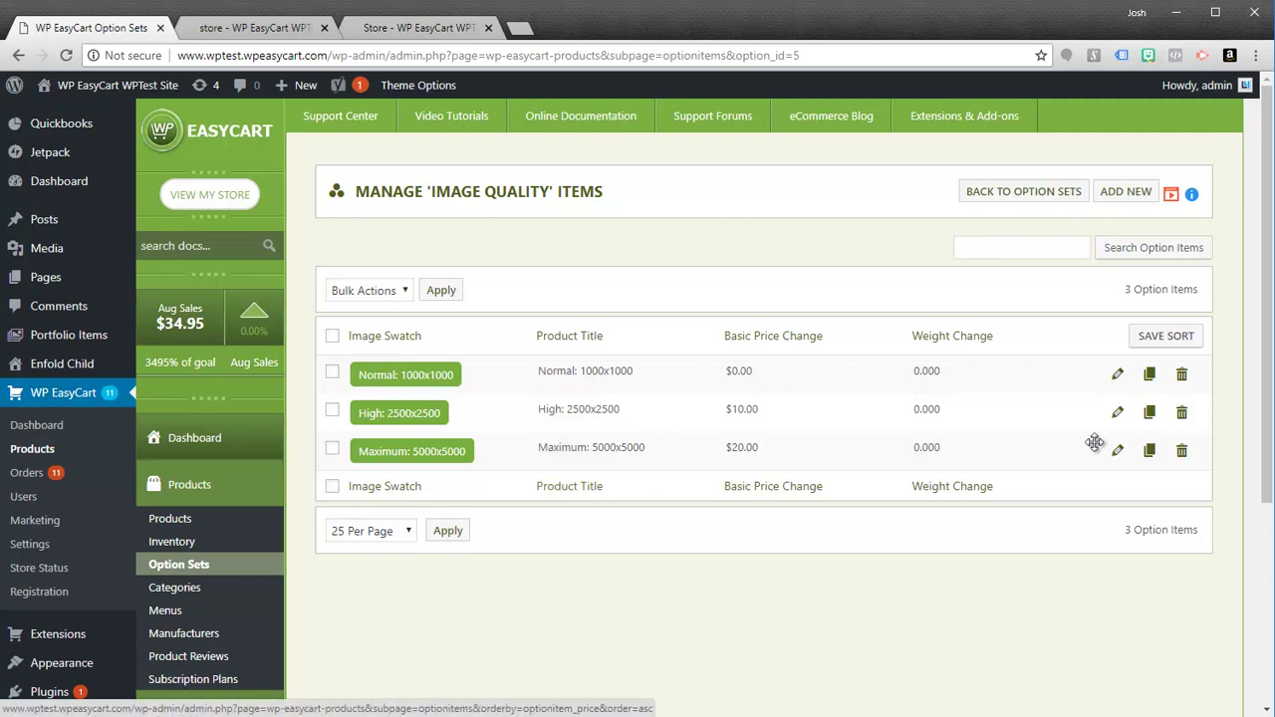
left_click(1117, 377)
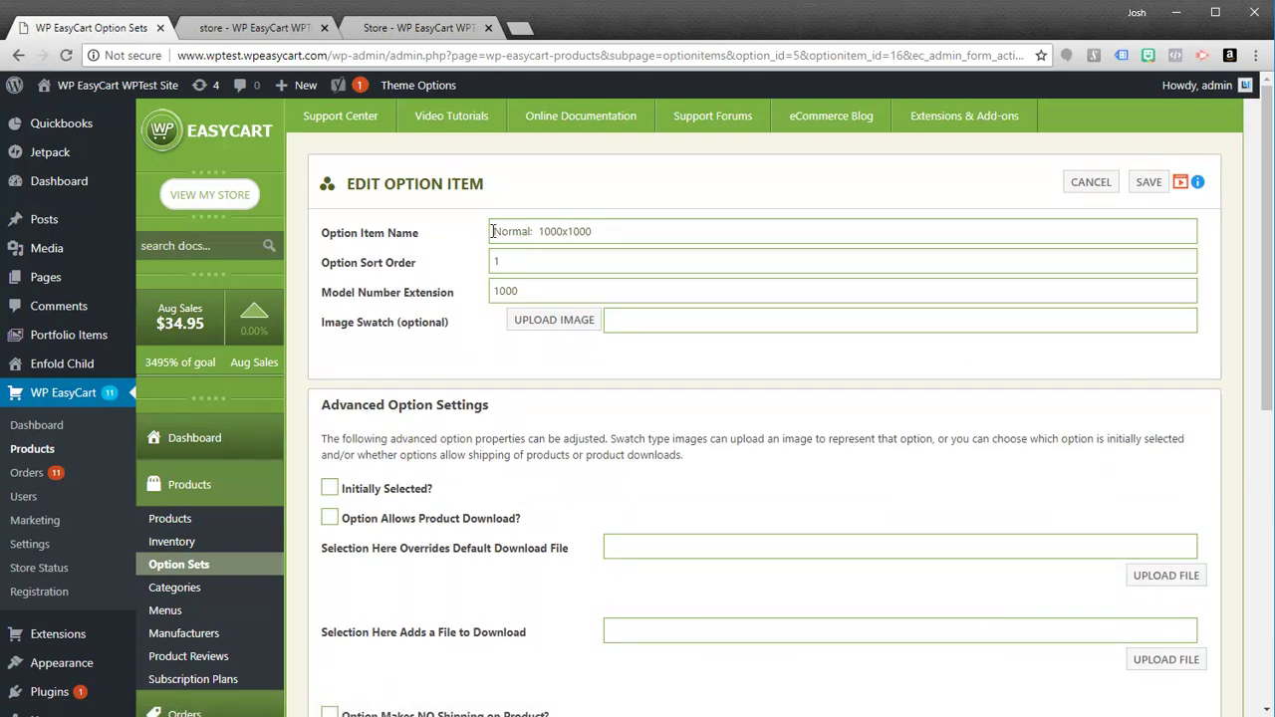
left_click(597, 232)
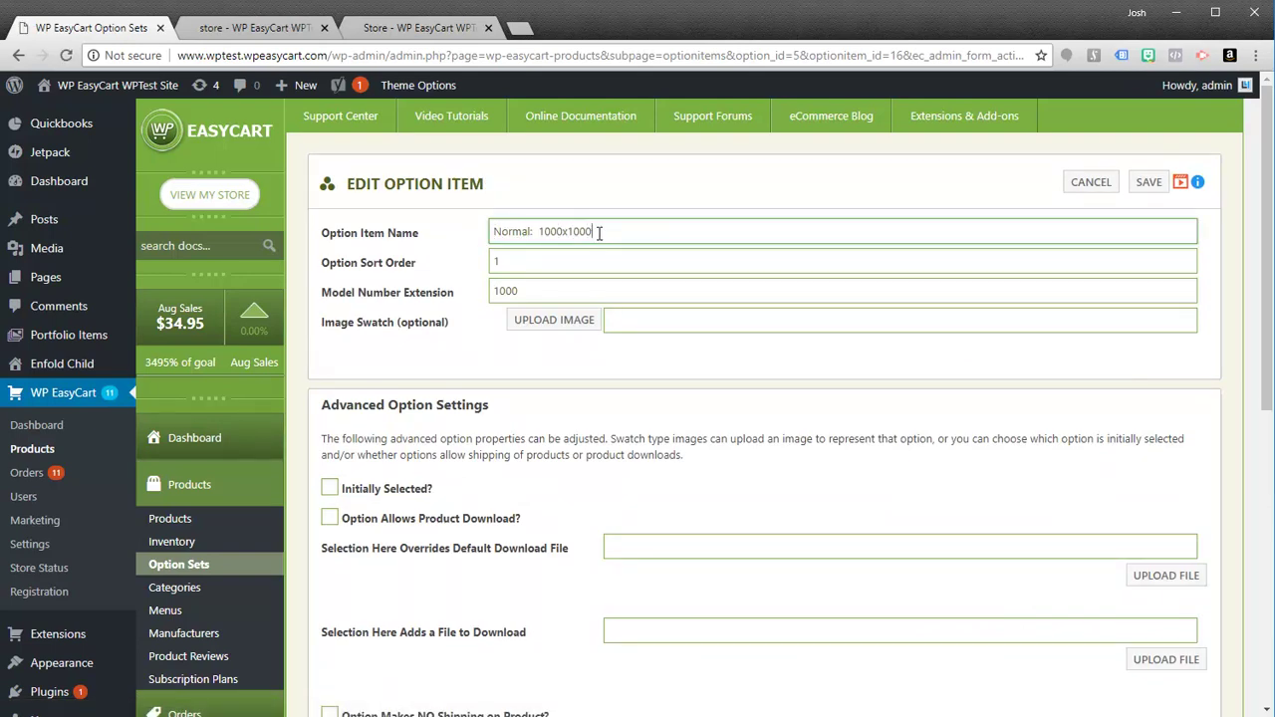
left_click(565, 231)
left_click(571, 232)
key("Tab")
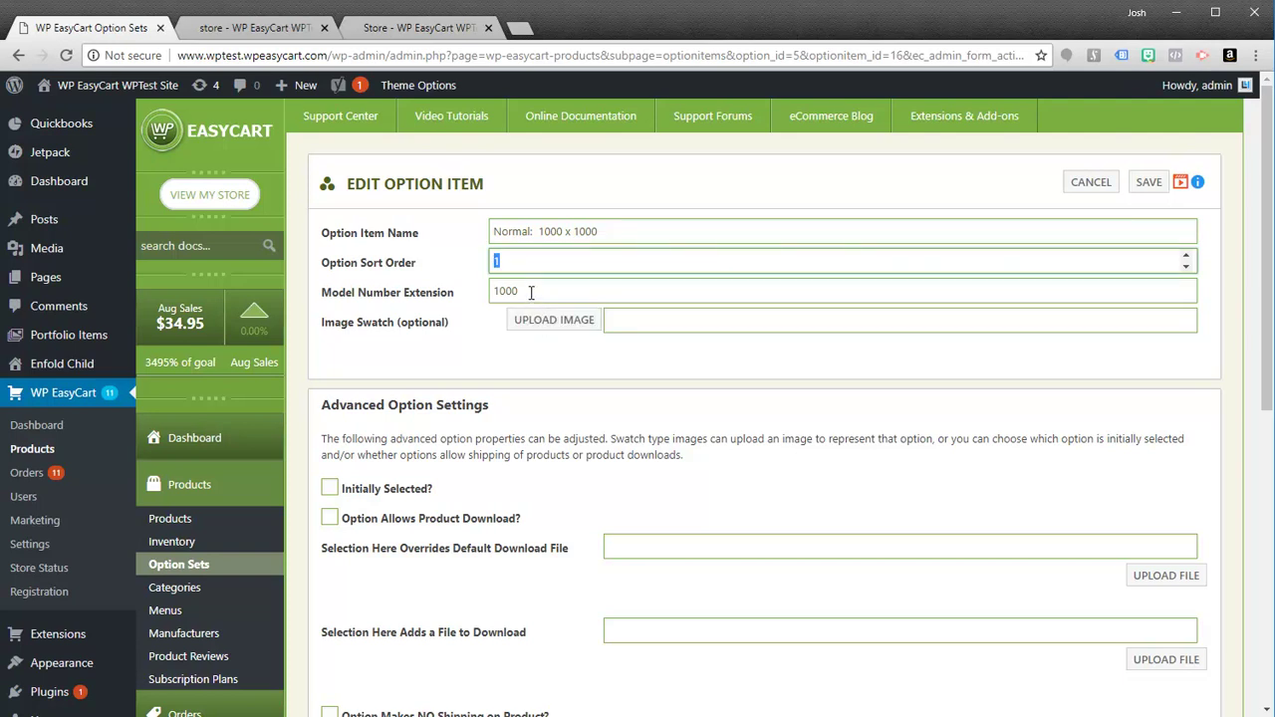
Set the Normal item's model number extension to R1000, look over its remaining settings and save the item
key("Tab")
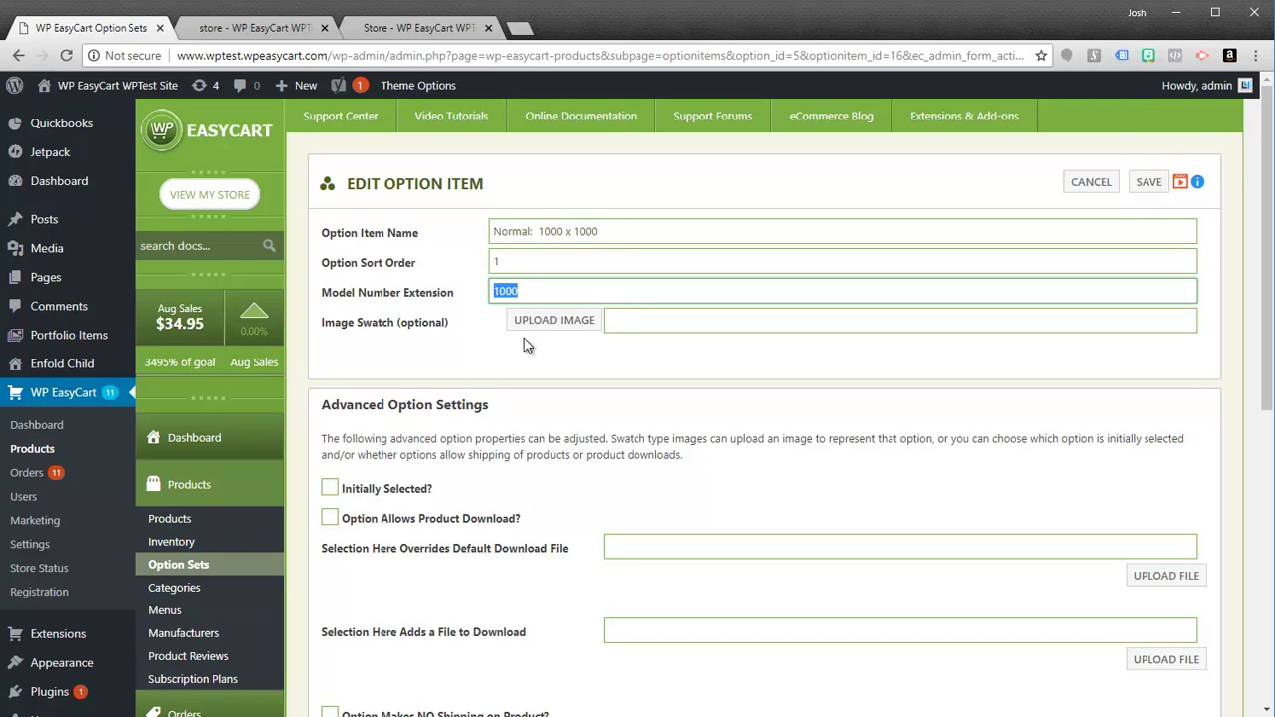
left_click_drag(522, 291, 486, 298)
type("R1")
scroll(535, 518, "down", 4)
scroll(548, 550, "down", 2)
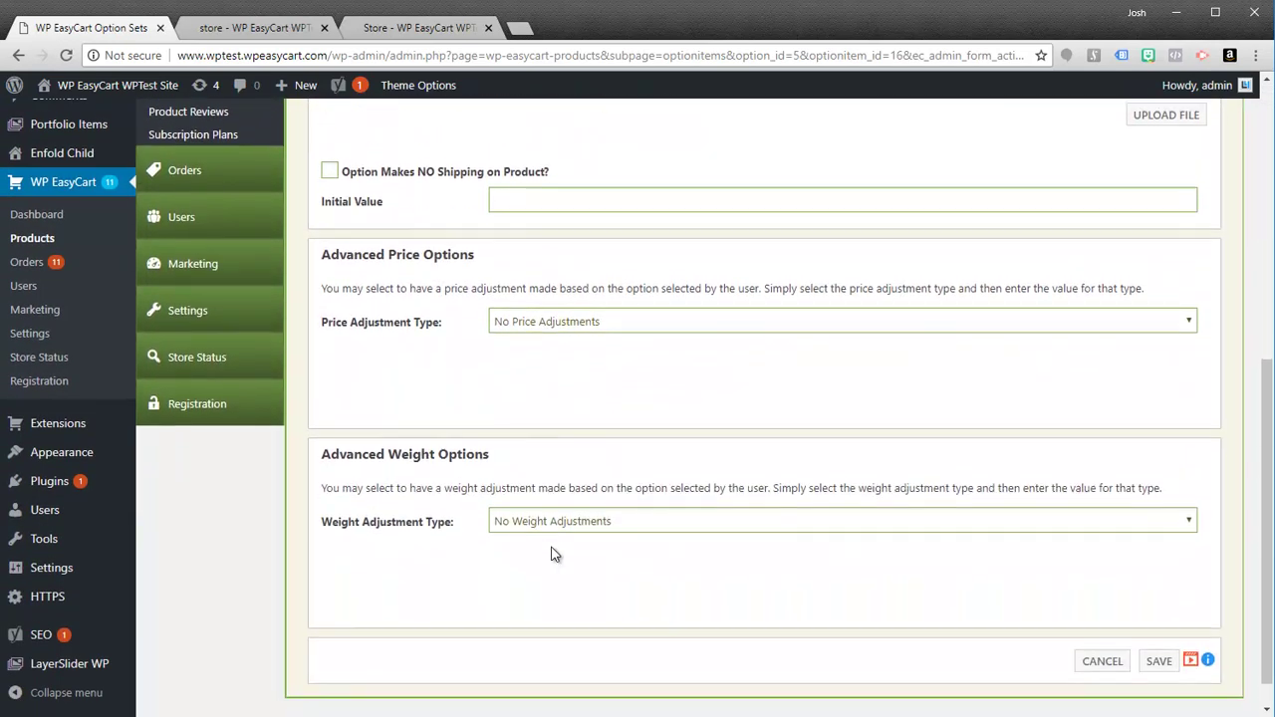
scroll(552, 553, "up", 4)
scroll(558, 310, "up", 2)
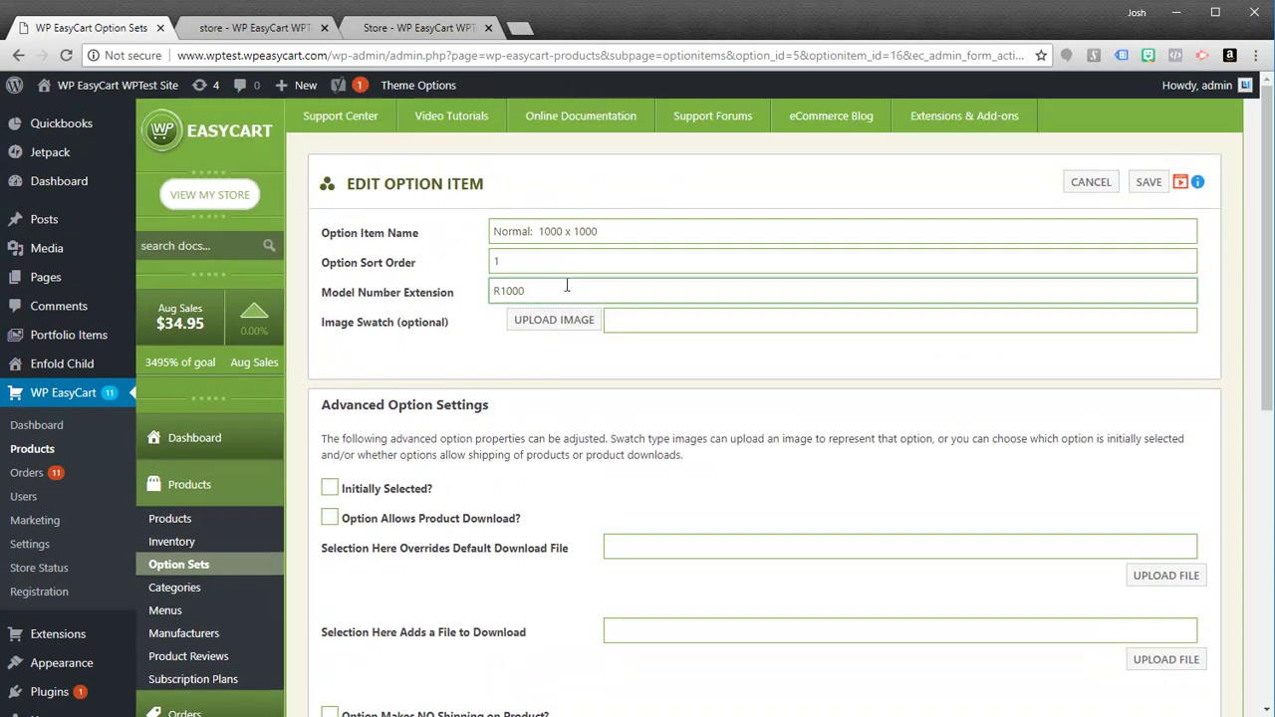
left_click(1150, 185)
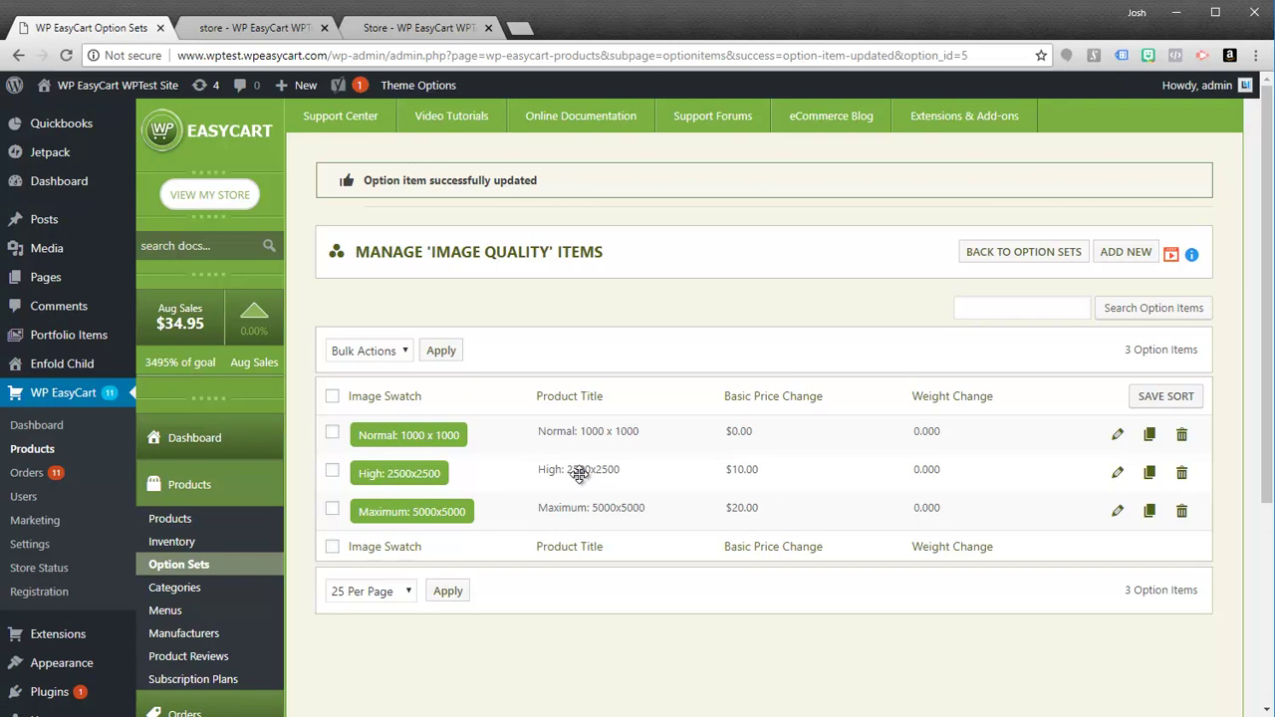
Open the High item of the Image Quality set for editing and rename it "High Resolution: 2500 x 2500"
left_click(1117, 474)
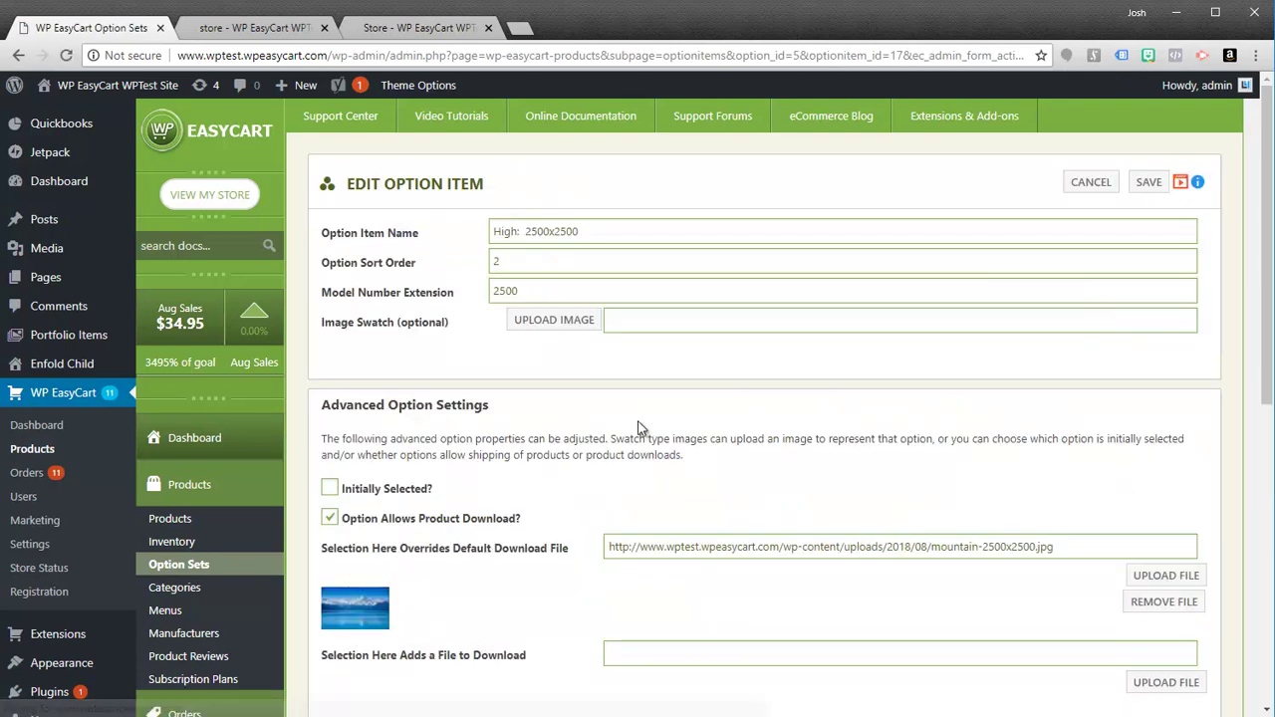
left_click(516, 233)
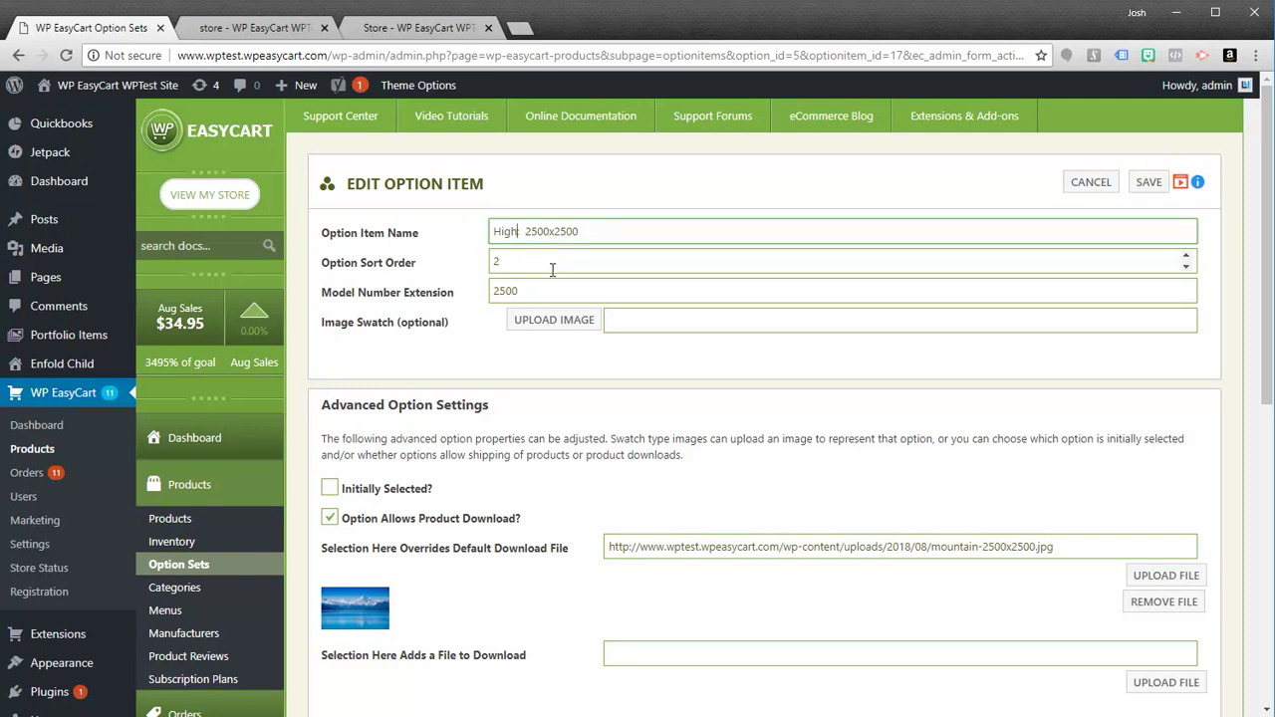
type("Resolution")
type(":")
double_click(605, 235)
type("2500 x 2500")
Set the High Resolution item's model number extension to R2500
double_click(496, 262)
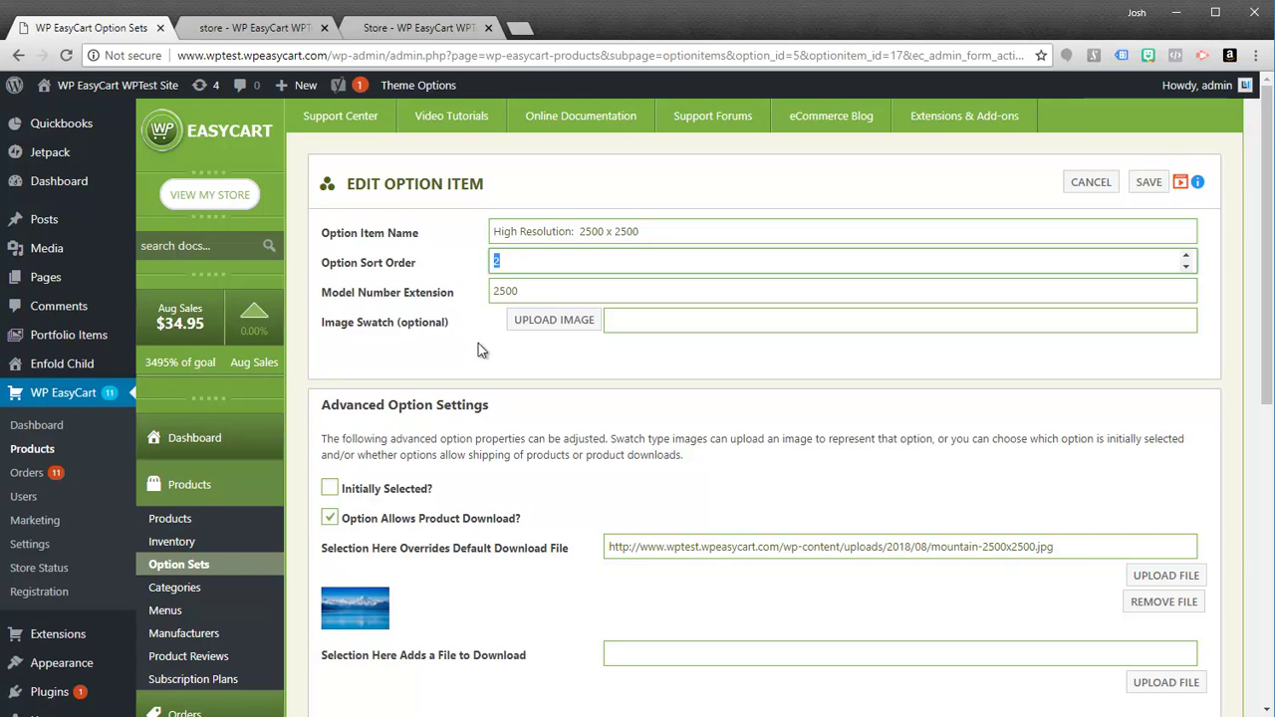
double_click(496, 290)
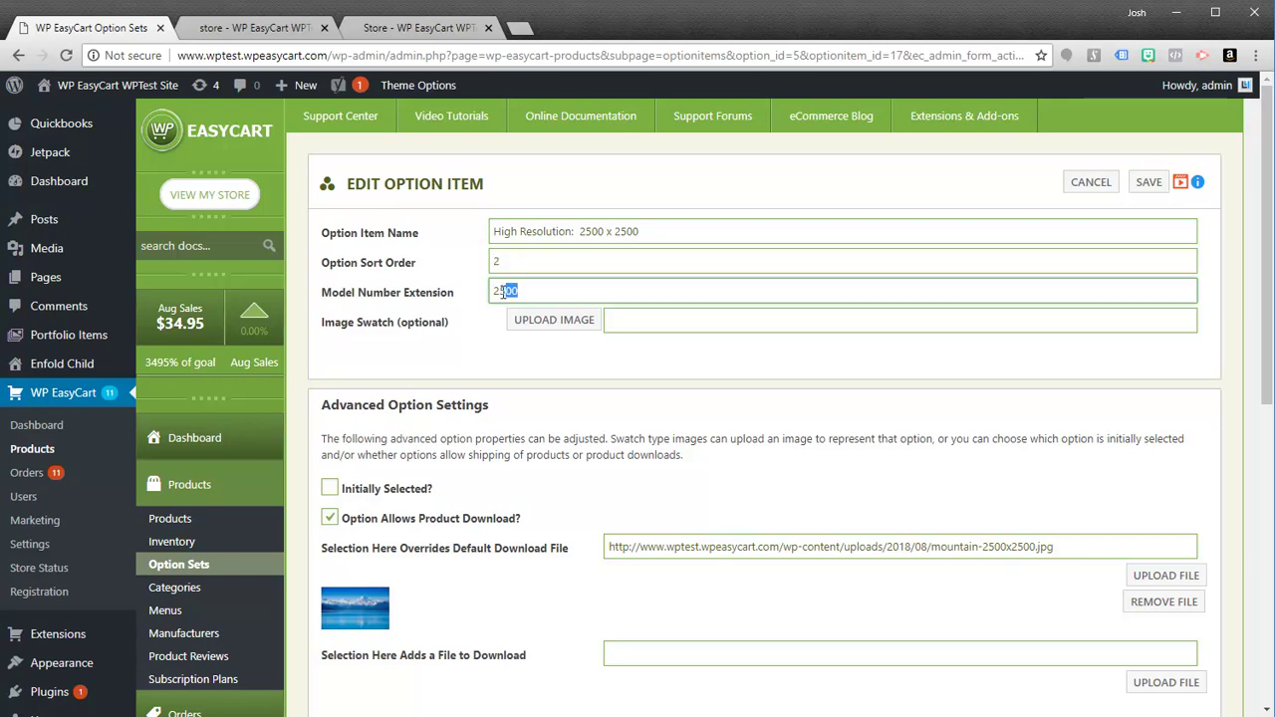
type("R25")
left_click(589, 482)
Remove the High Resolution item's override download file and assign mountain-2500x2500.jpg from the media library in its place
scroll(589, 482, "down", 1)
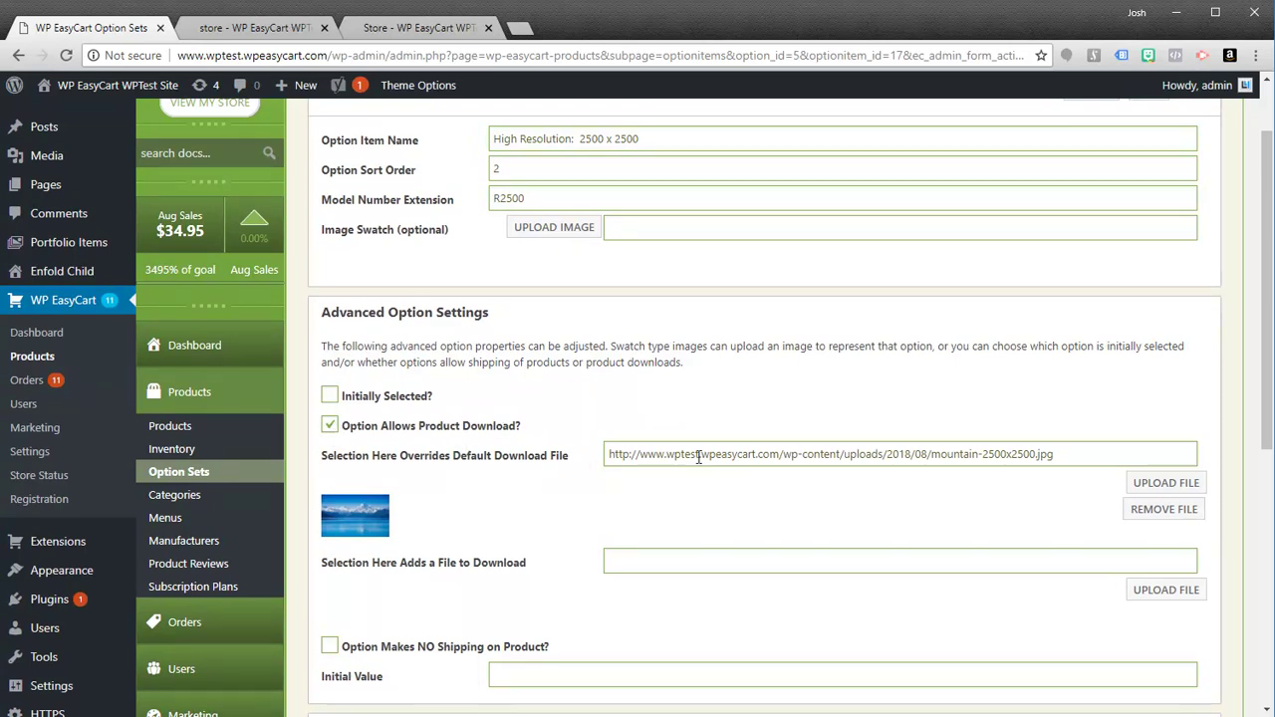
left_click(1161, 510)
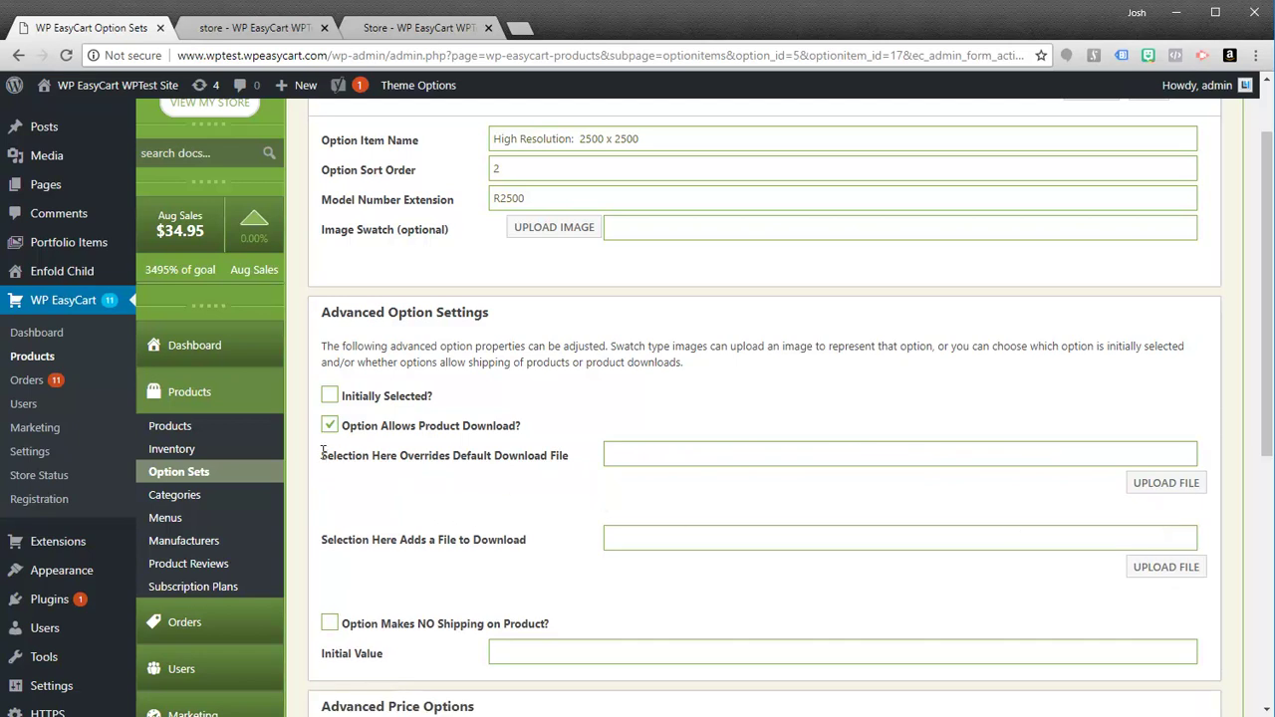
left_click_drag(324, 461, 465, 456)
left_click(479, 459)
left_click(1166, 486)
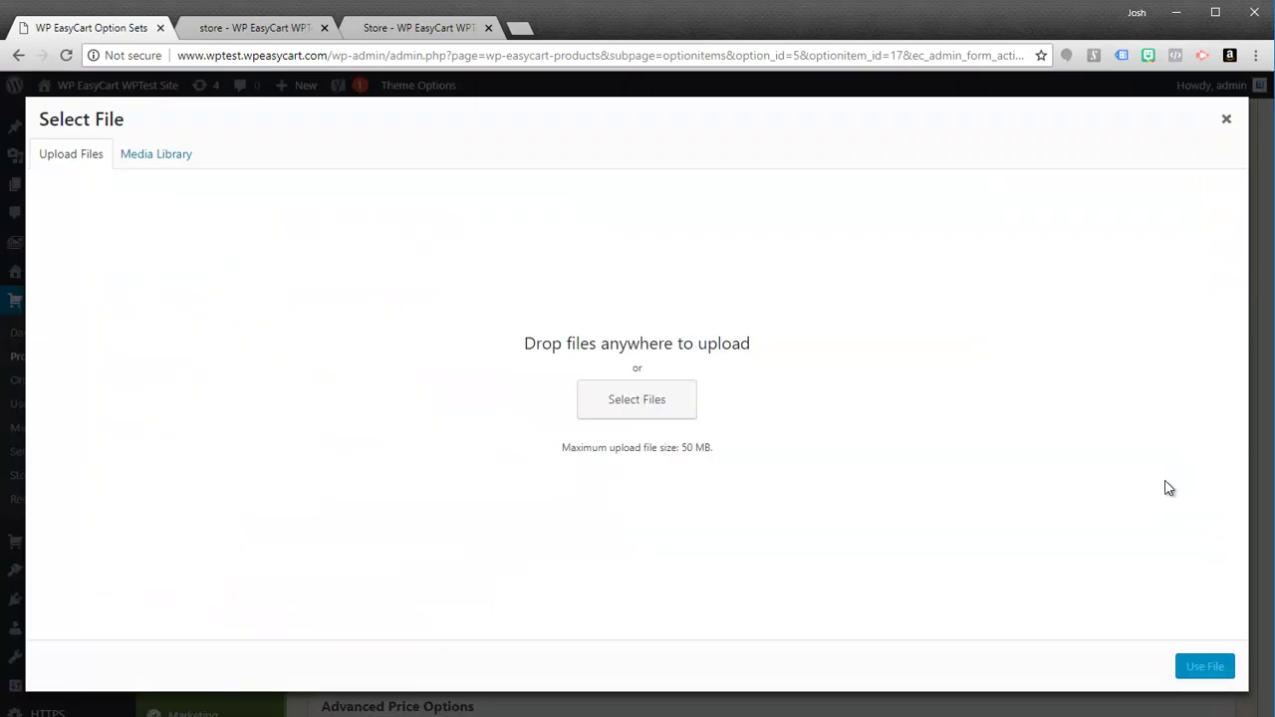
left_click(161, 157)
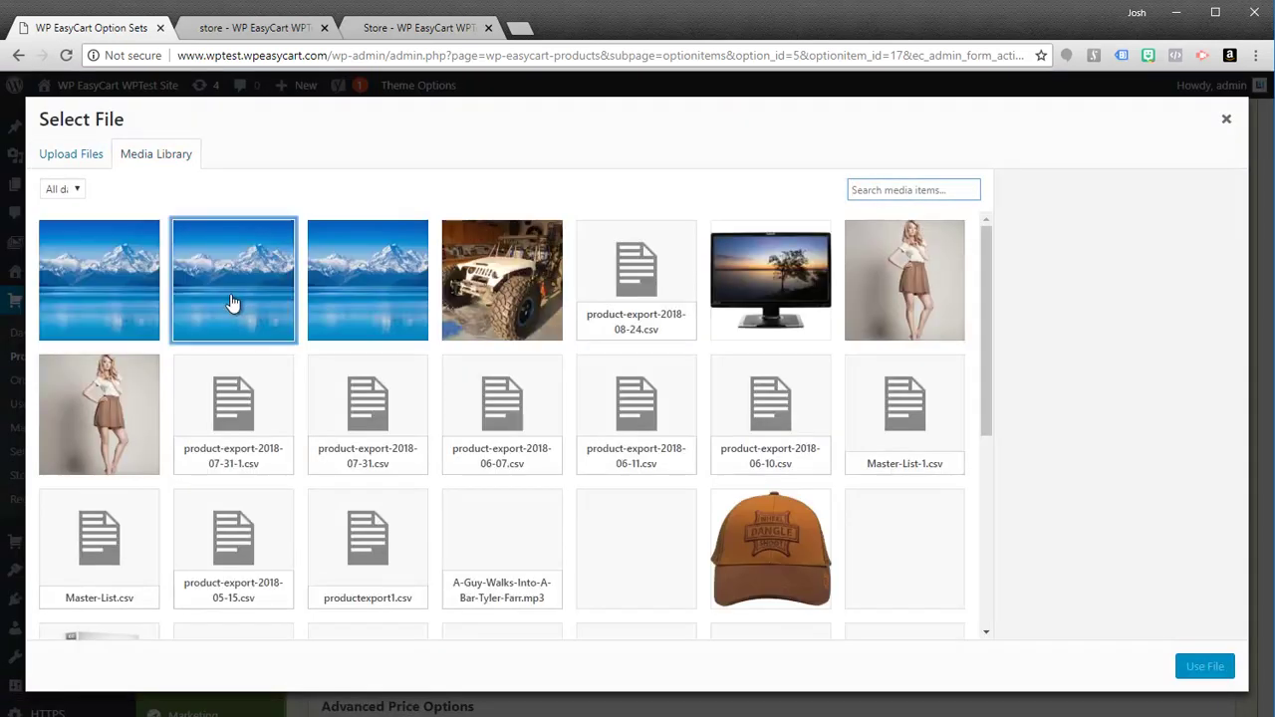
left_click(225, 299)
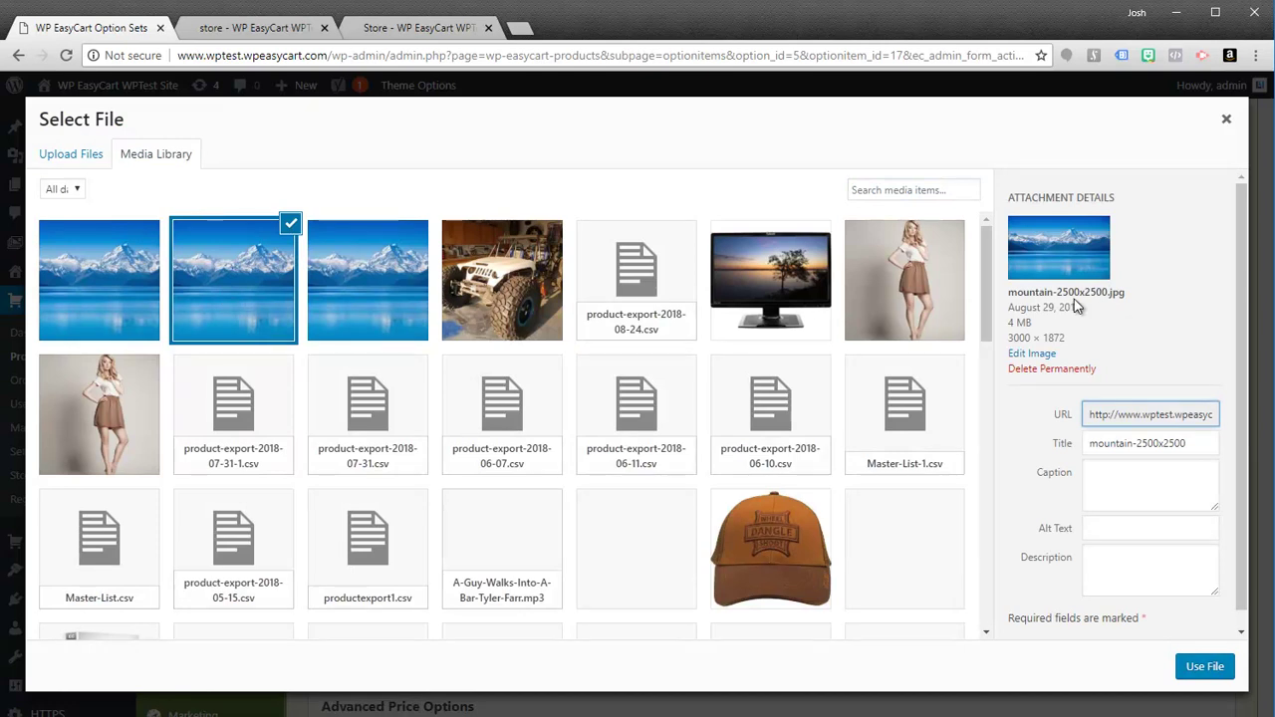
left_click(1204, 666)
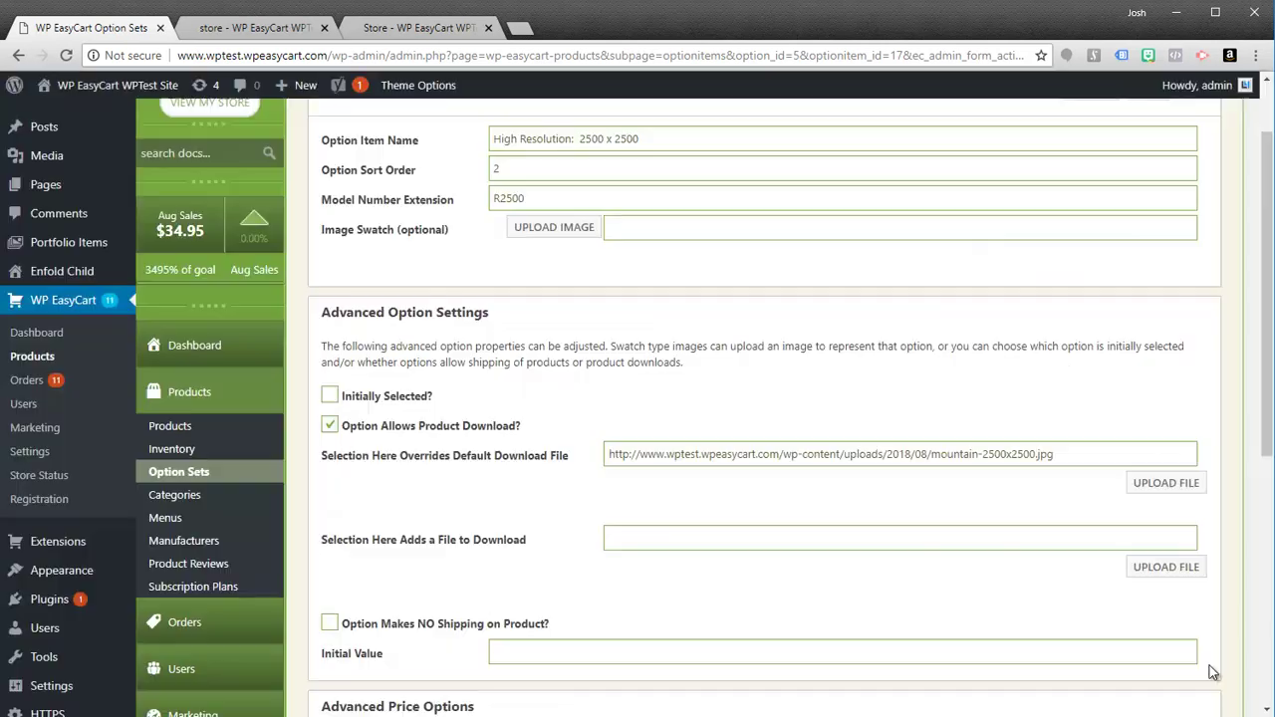
Choose Basic Price Adjustment as the High Resolution item's price adjustment type and check the adjustment amount
scroll(899, 589, "down", 3)
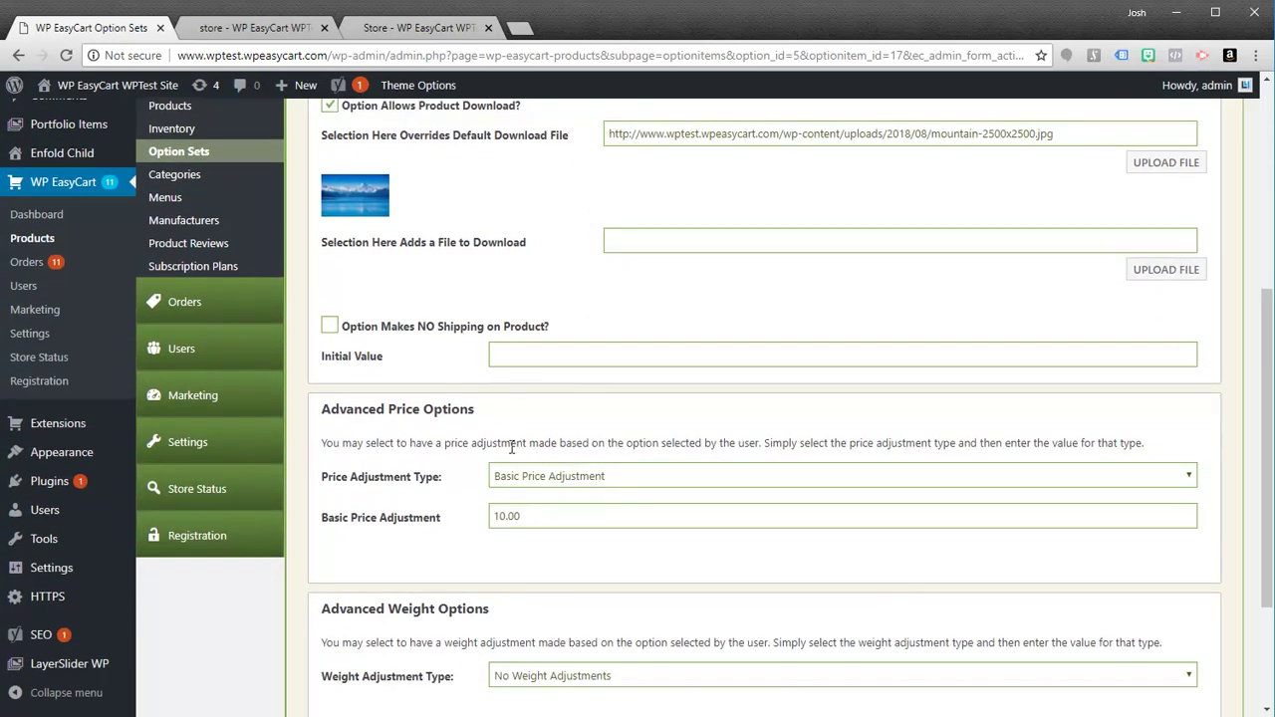
left_click(513, 477)
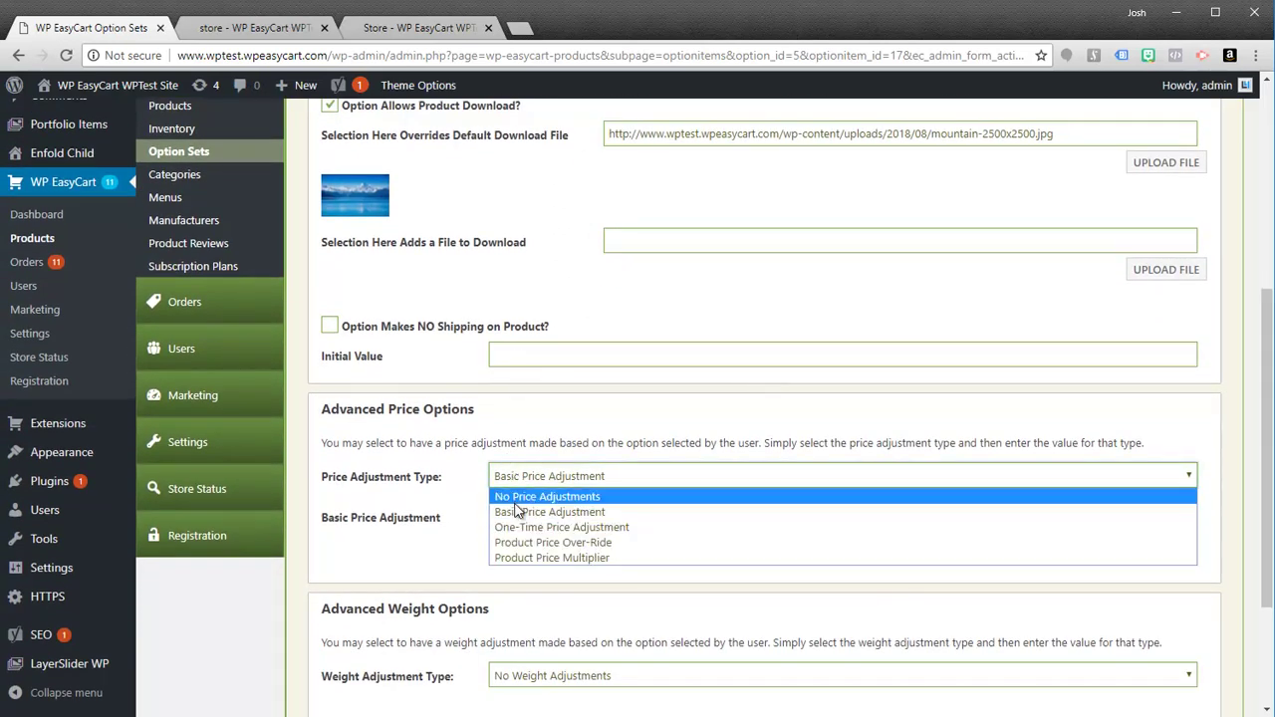
left_click(525, 510)
left_click_drag(528, 516, 472, 528)
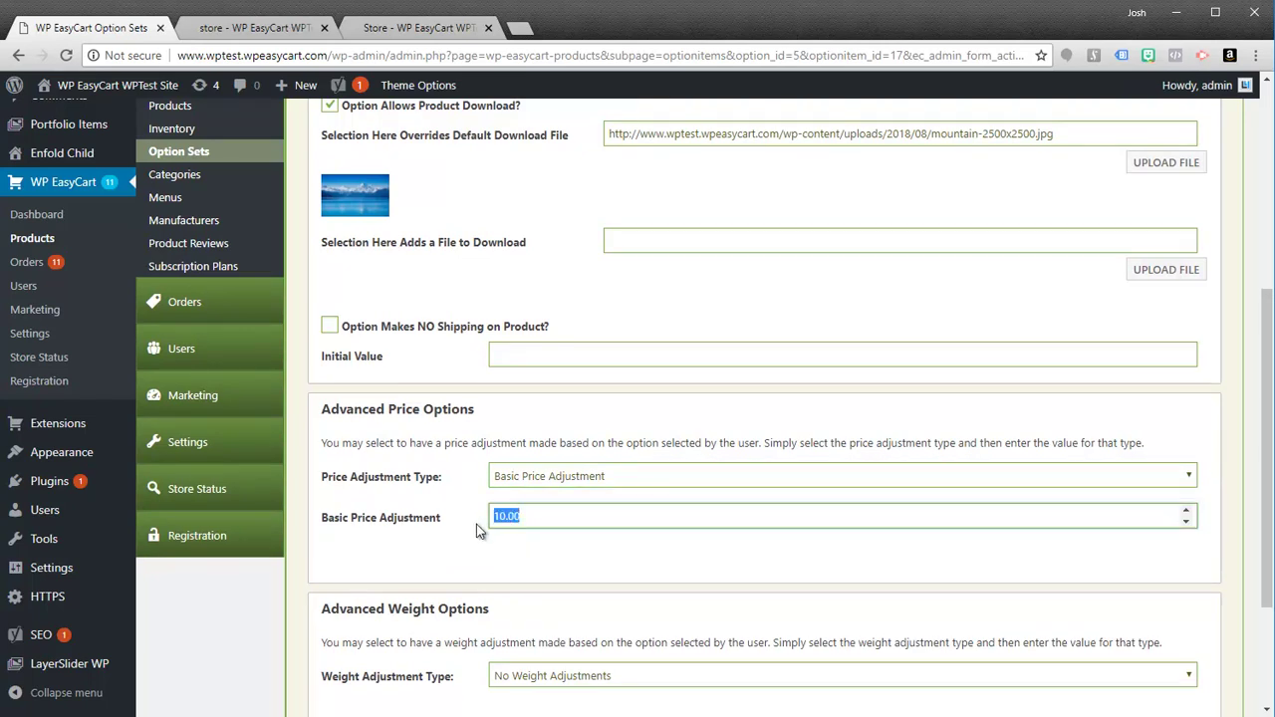
left_click(585, 572)
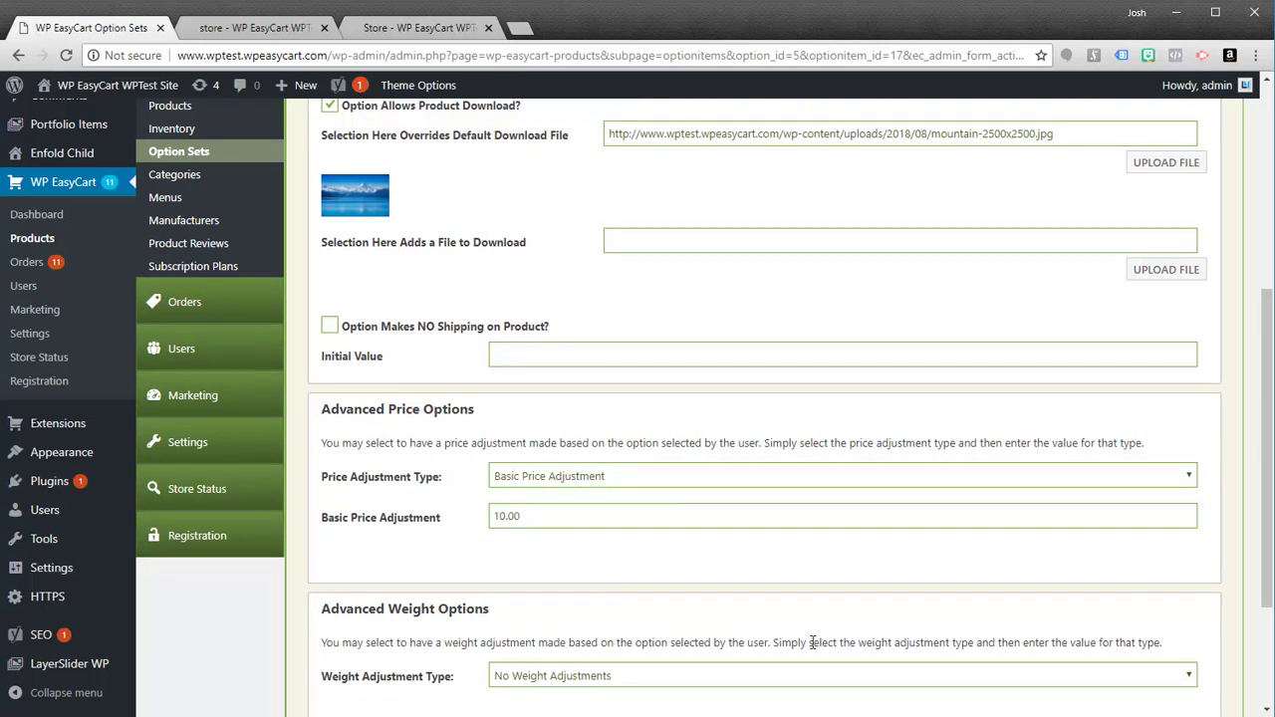
Save the edited High Resolution option item
scroll(1099, 553, "down", 2)
left_click(1150, 630)
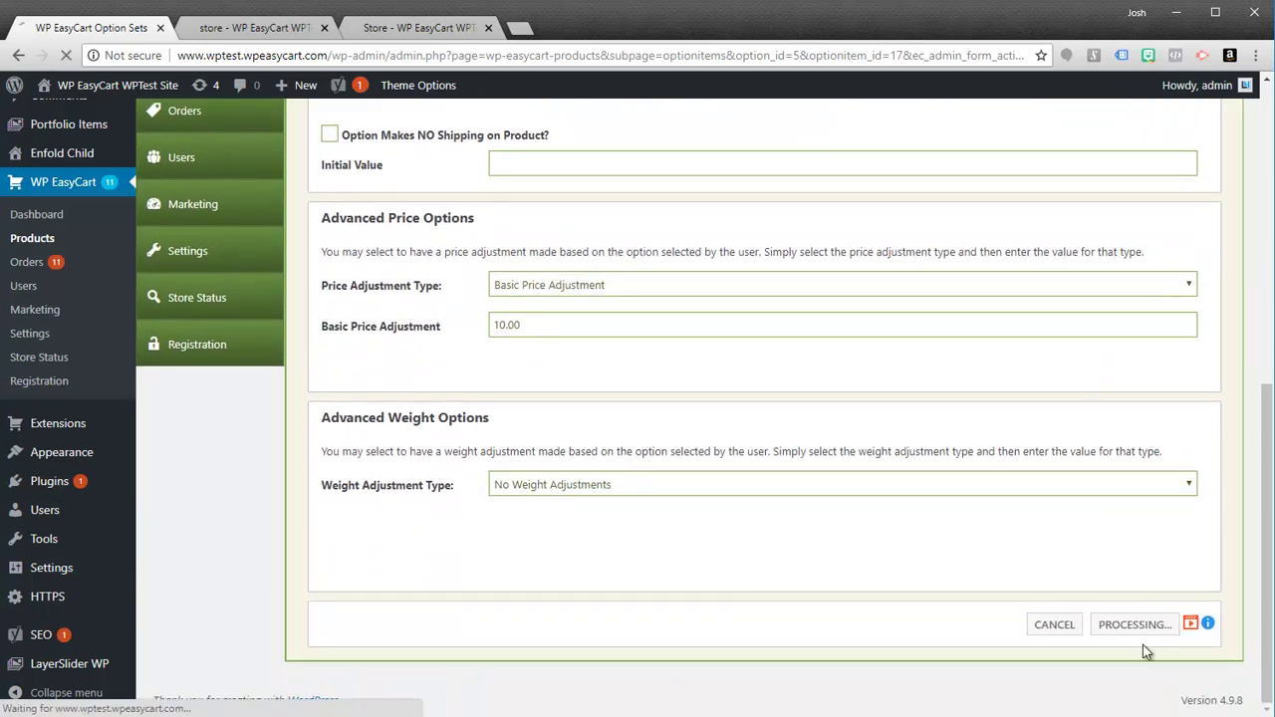
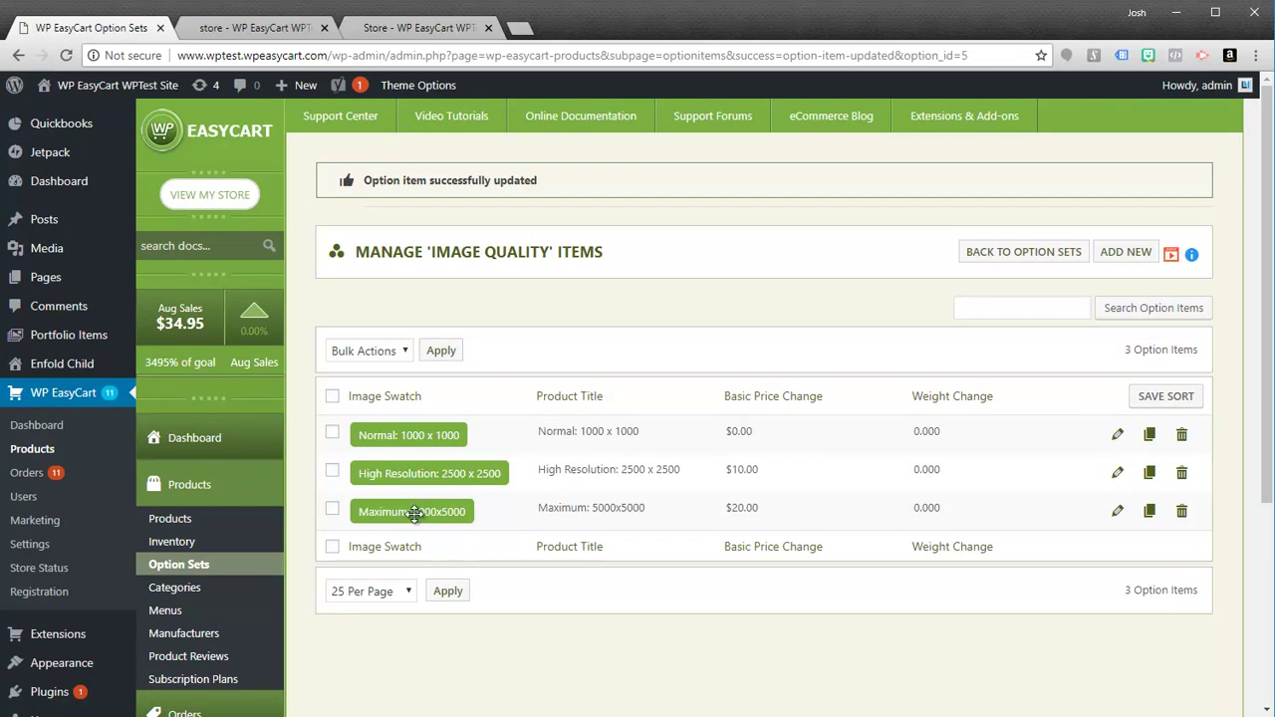
Open the Maximum item for editing, rename it "Maximum: 5000 x 5000" and set its model number extension to R5000
left_click(1118, 512)
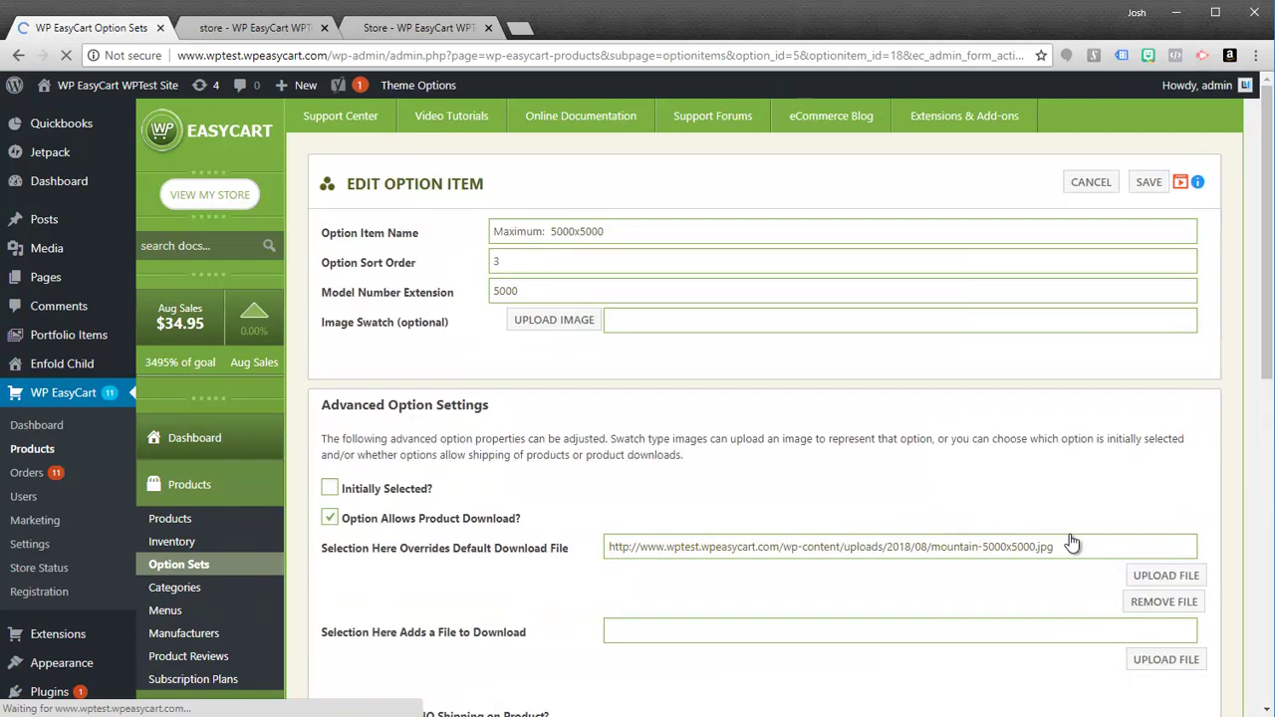
left_click(579, 232)
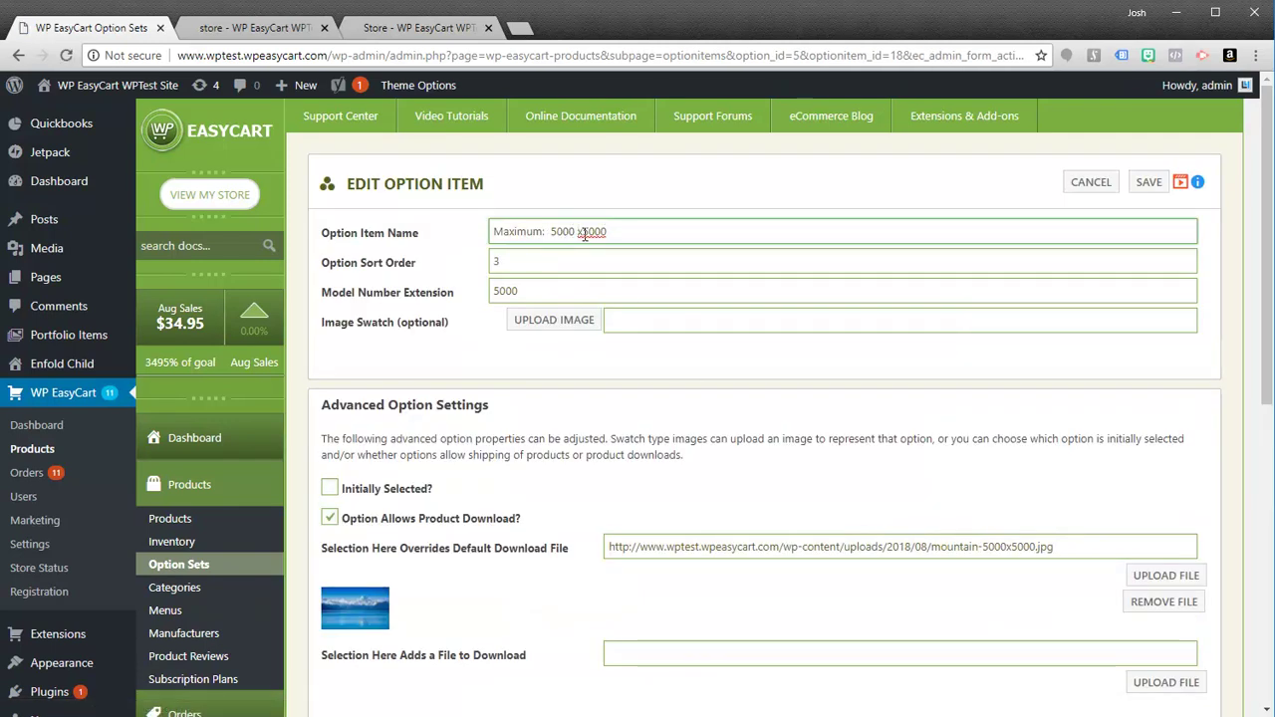
key("Tab")
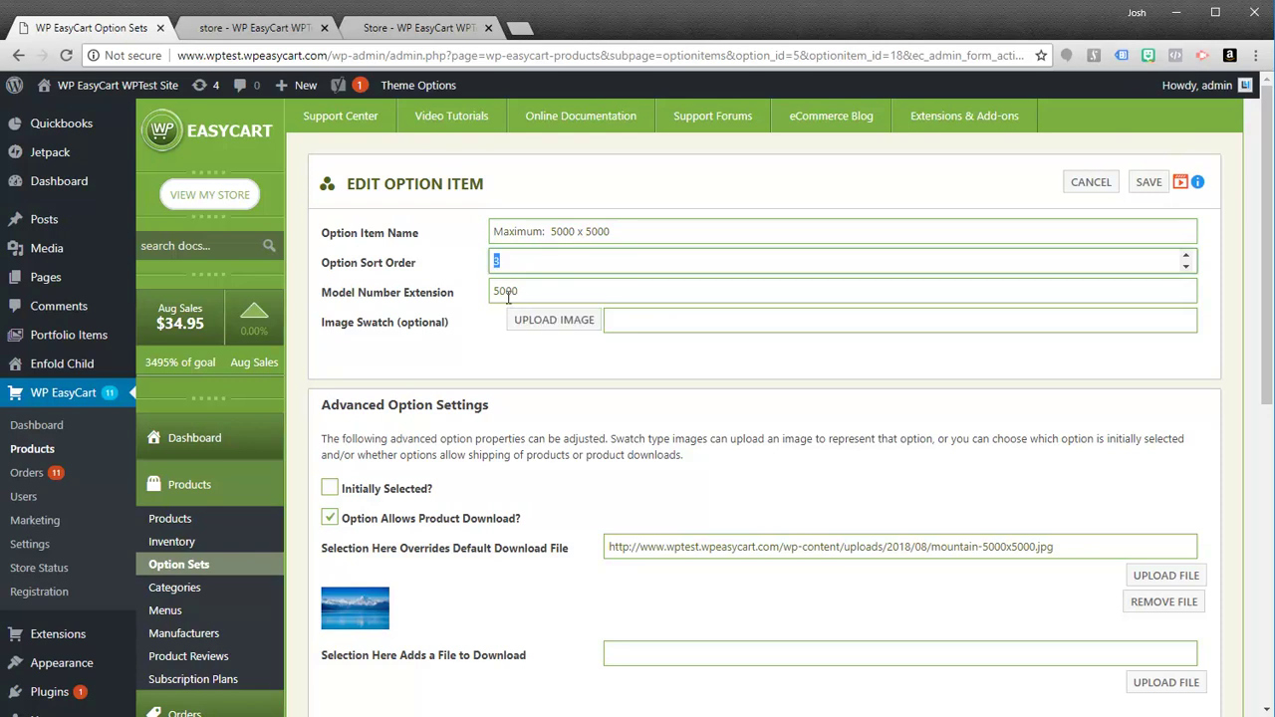
left_click(503, 291)
left_click_drag(531, 291, 468, 297)
type("R5000")
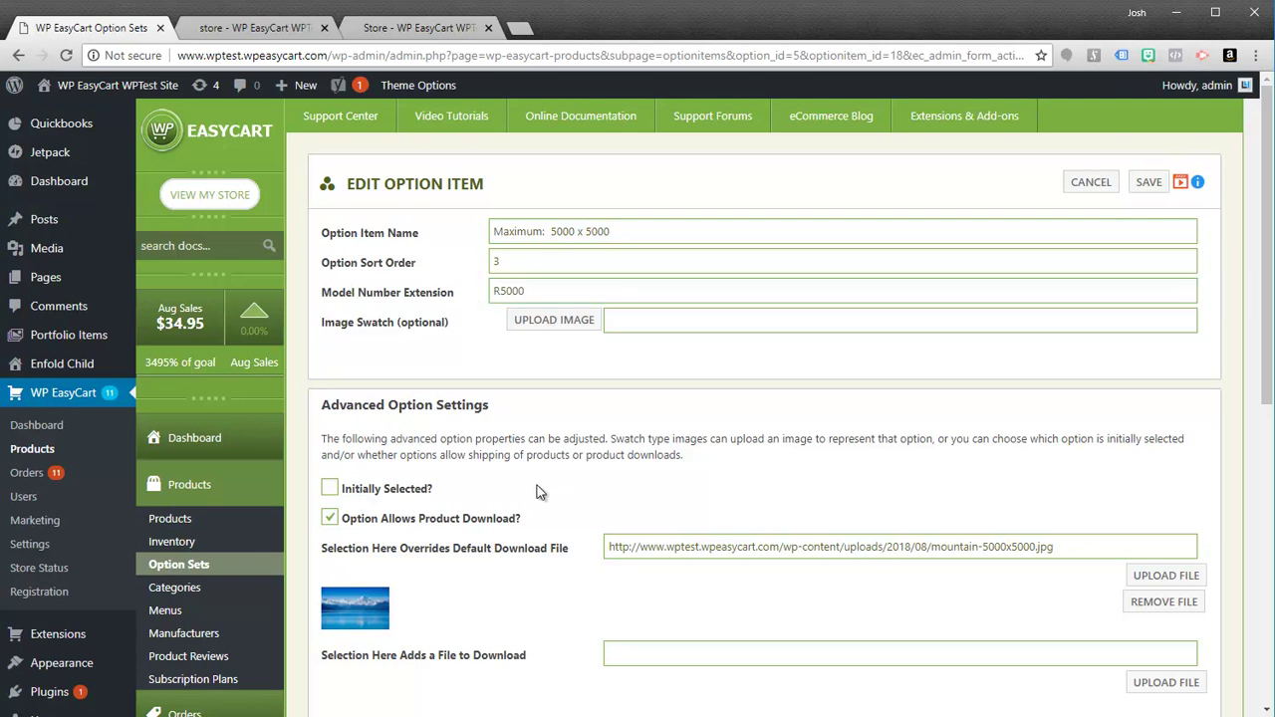
Remove the Maximum item's override download file and assign mountain-5000x5000.jpg from the media library in its place
scroll(537, 485, "down", 1)
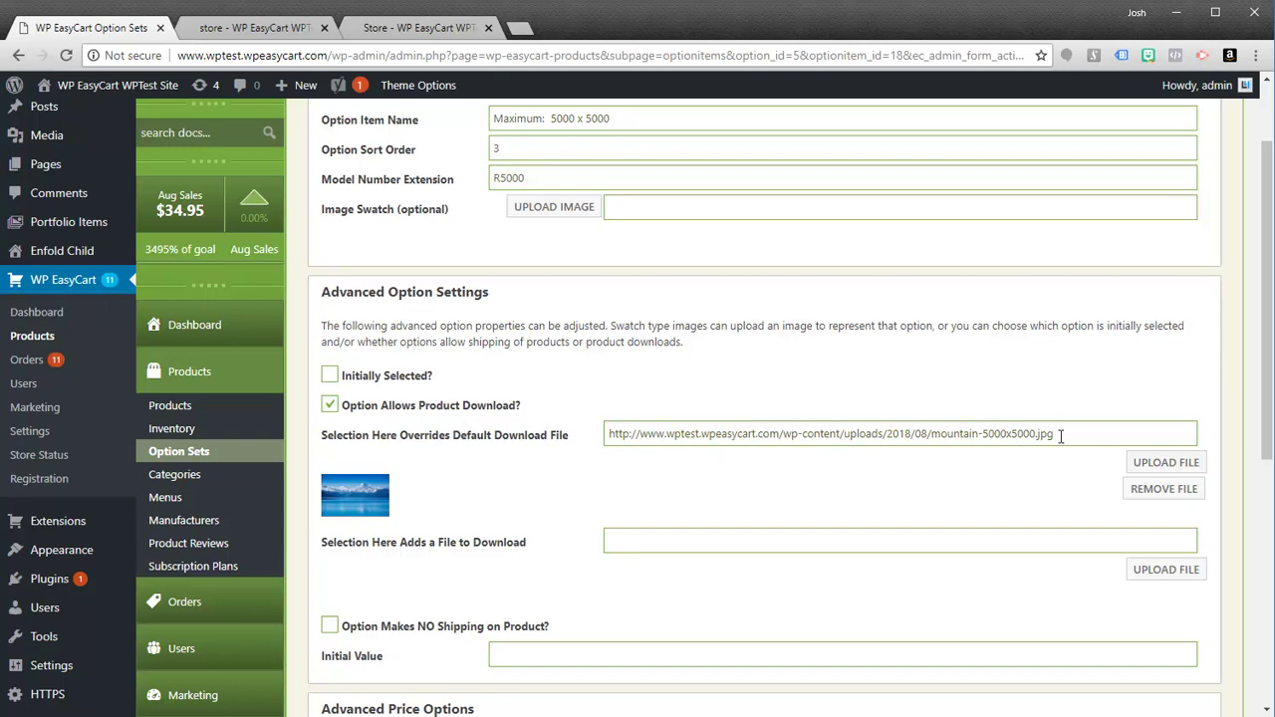
left_click(1161, 487)
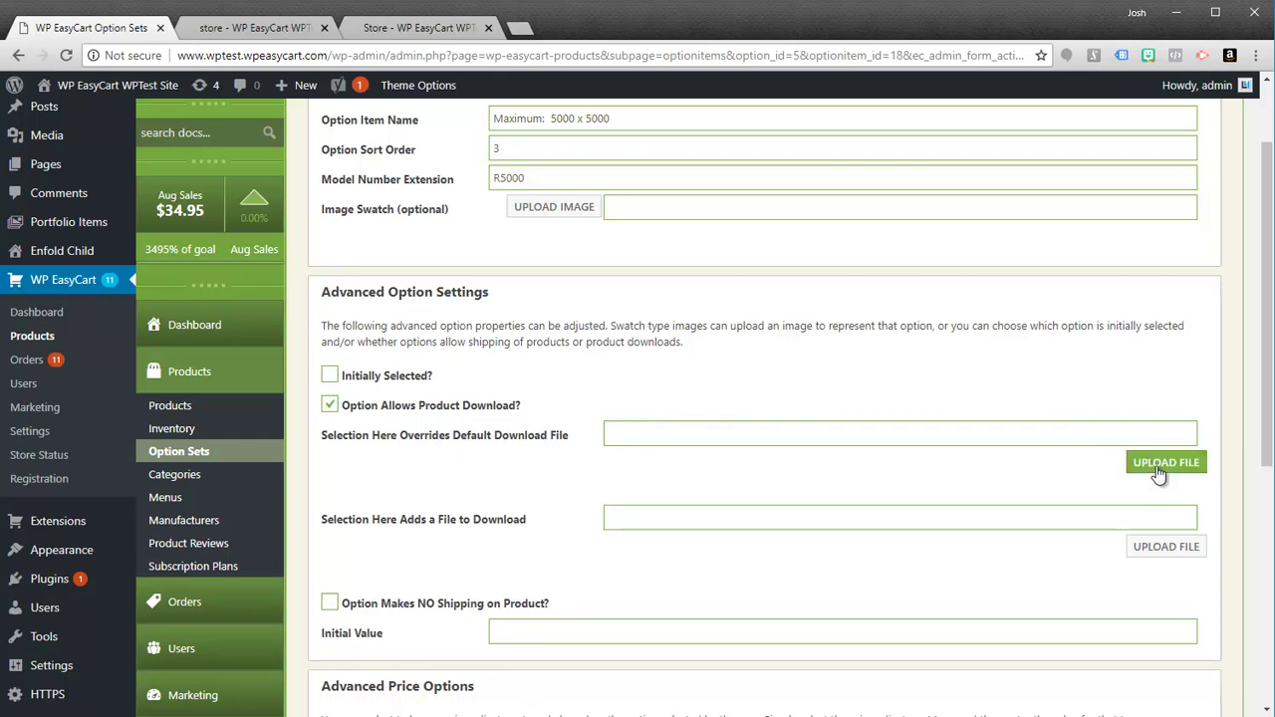
left_click(1158, 474)
left_click(149, 155)
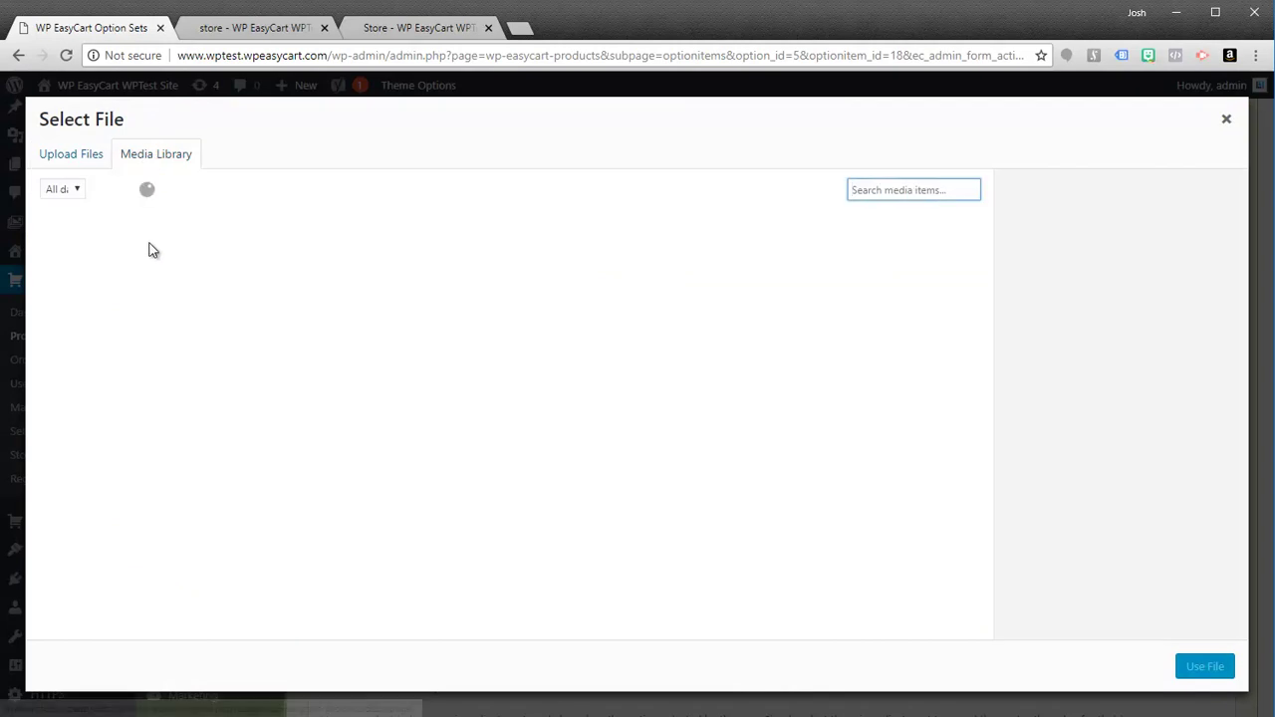
left_click(95, 281)
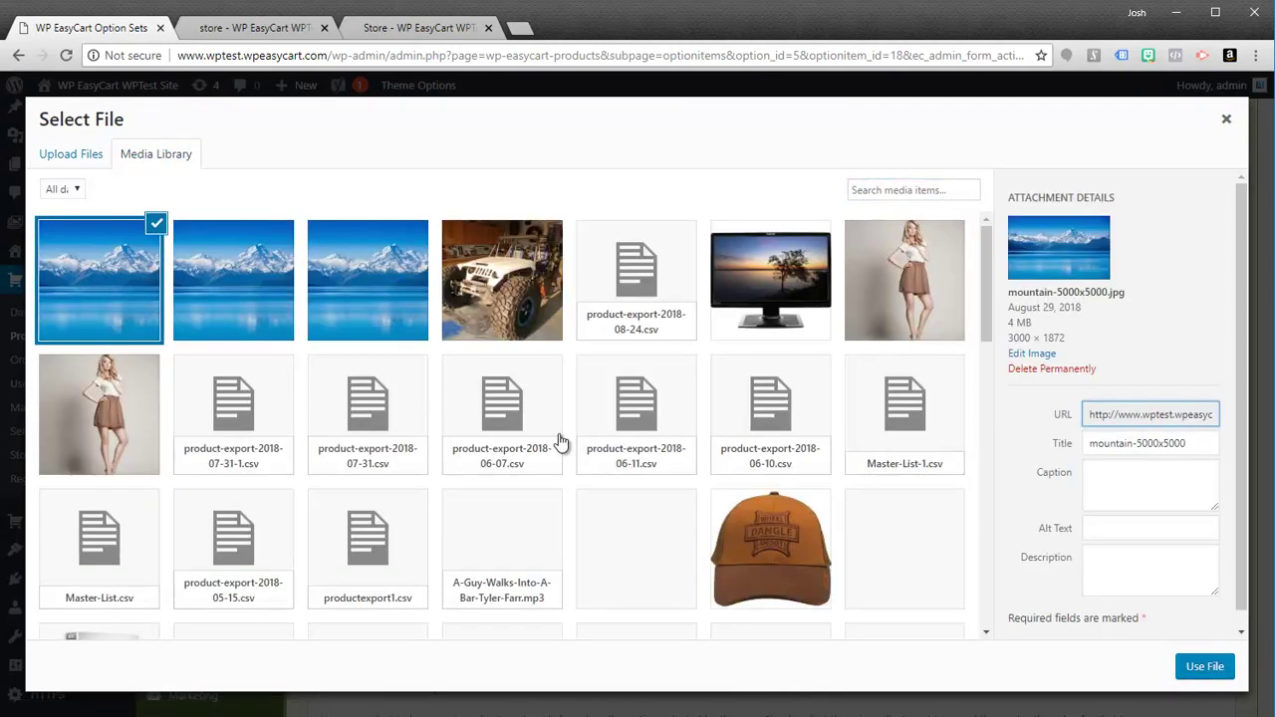
left_click(1204, 670)
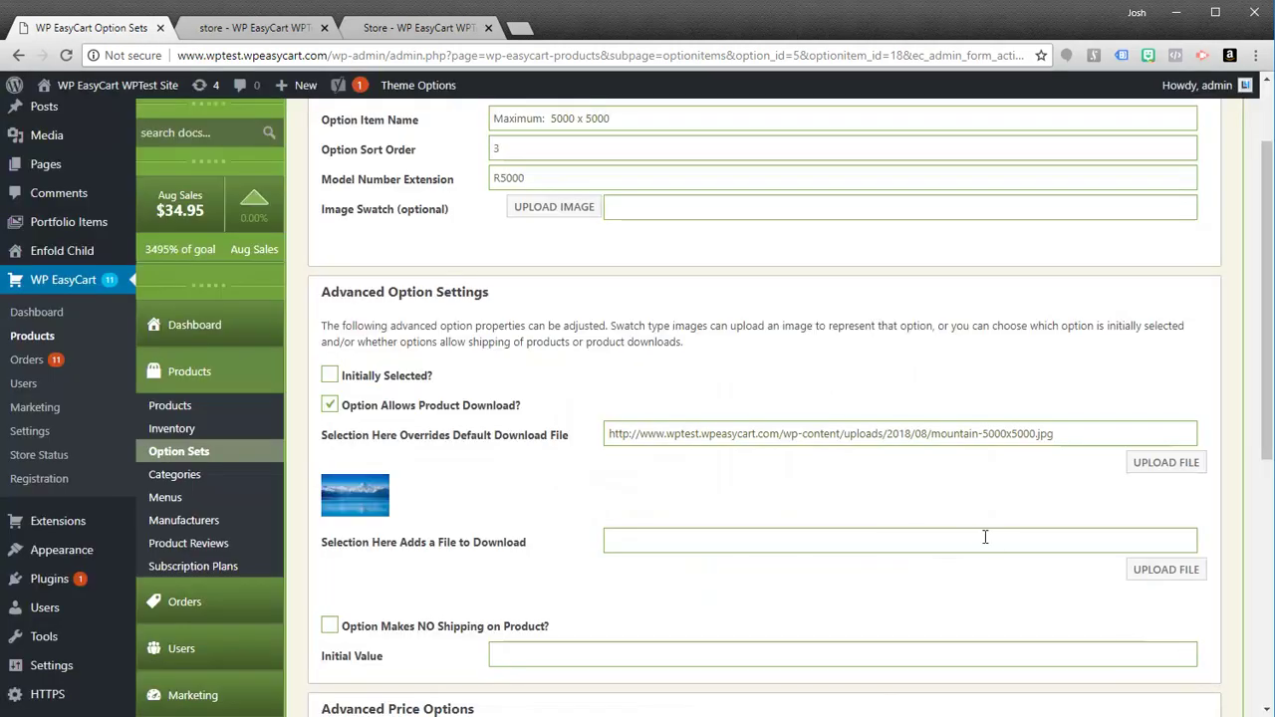
Check the Maximum item's basic price adjustment amount and save the option item
scroll(763, 518, "down", 5)
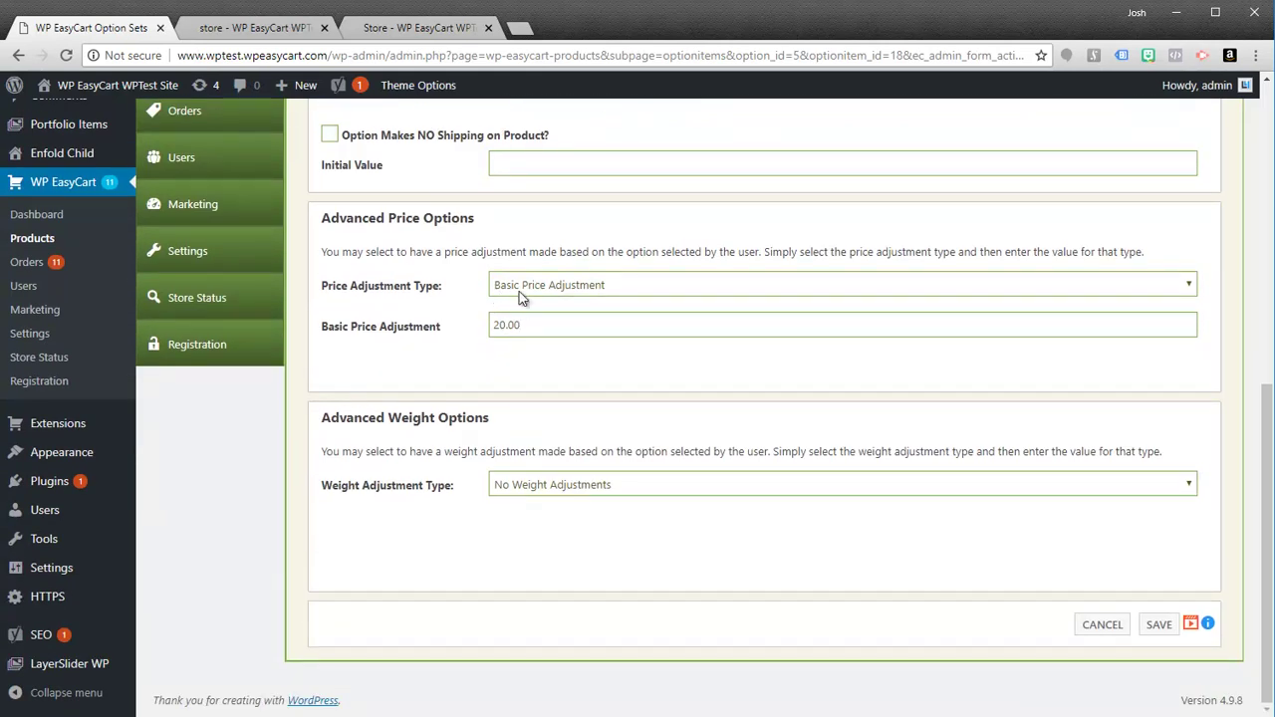
double_click(518, 324)
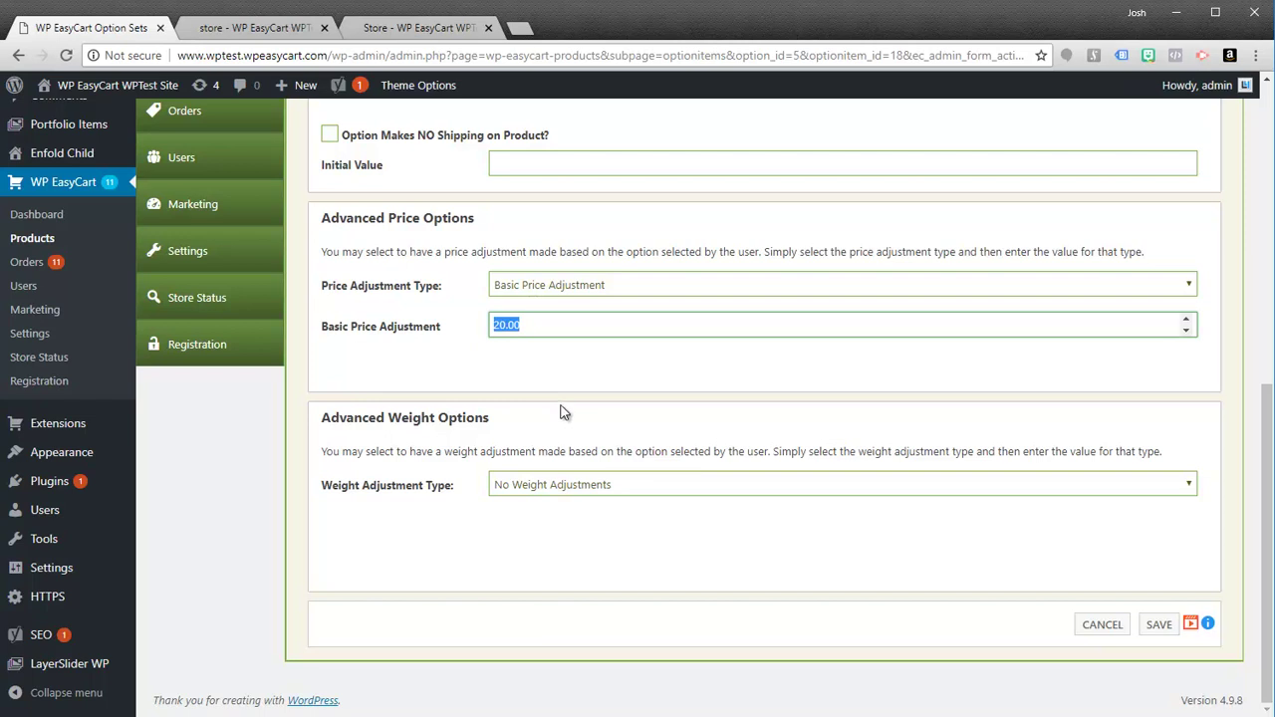
left_click(1163, 627)
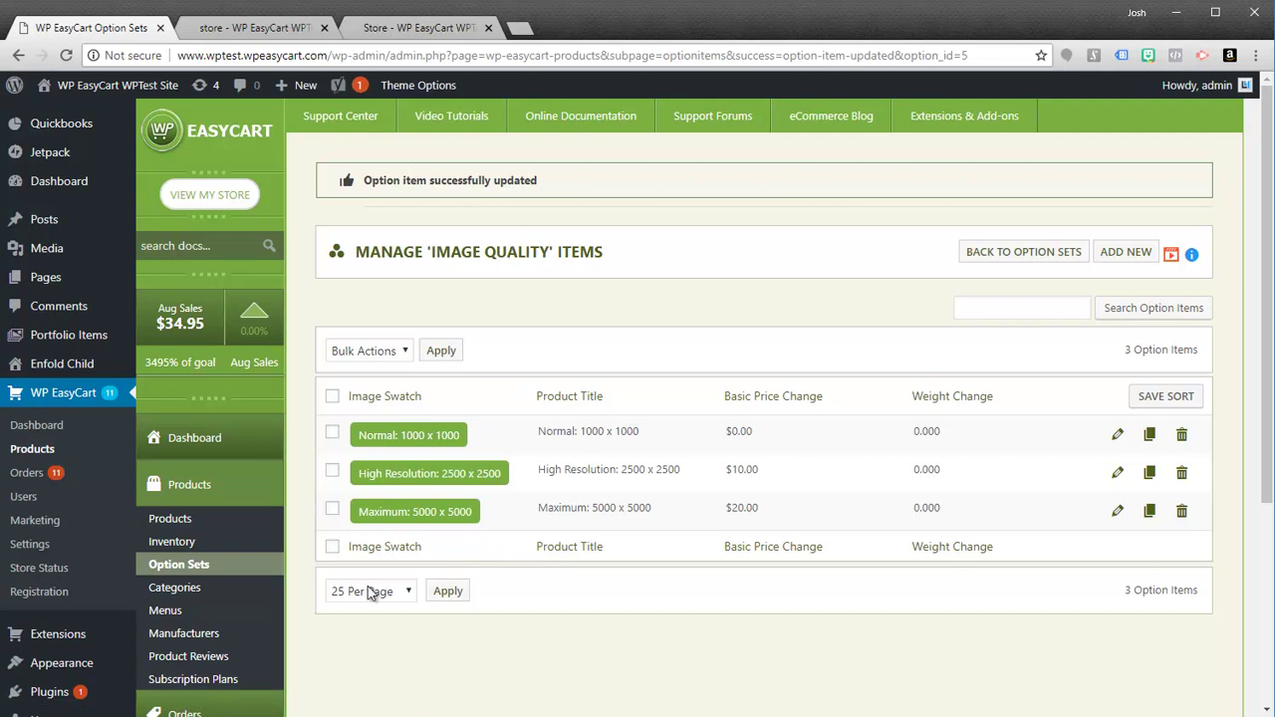
Return to the product list and open the Test Mountain Photo product for editing
left_click(167, 519)
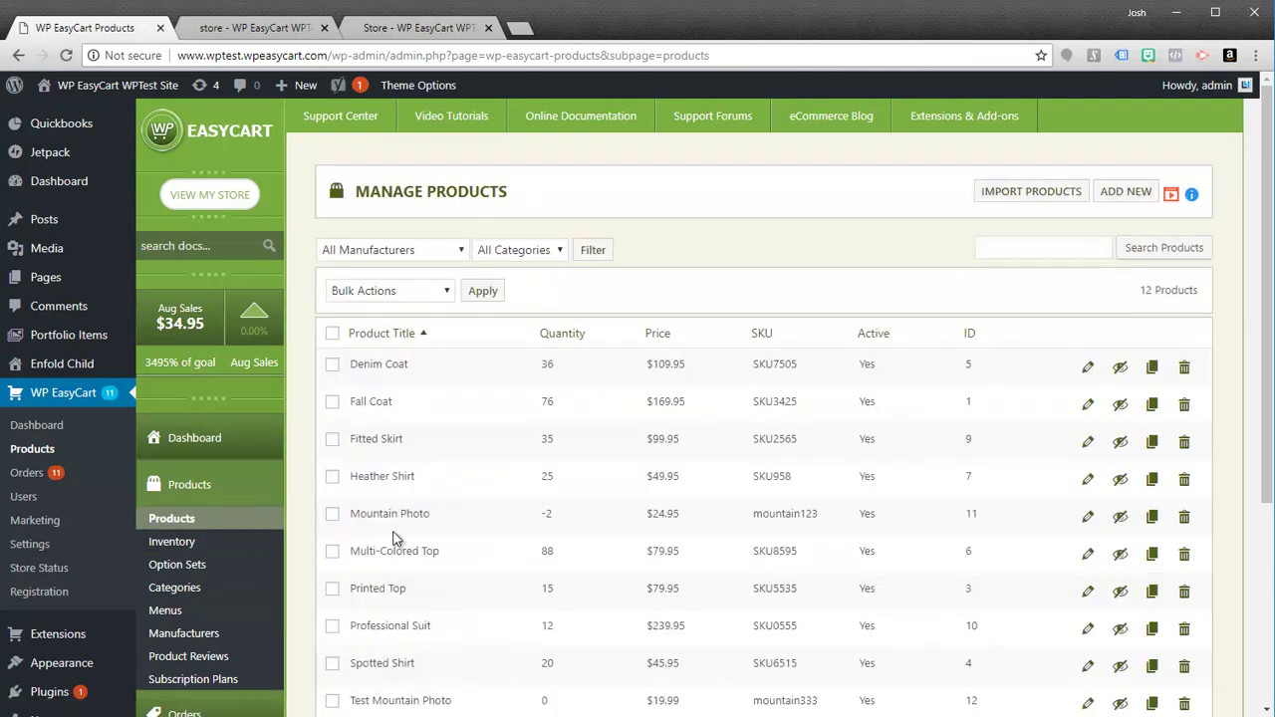
scroll(398, 540, "down", 3)
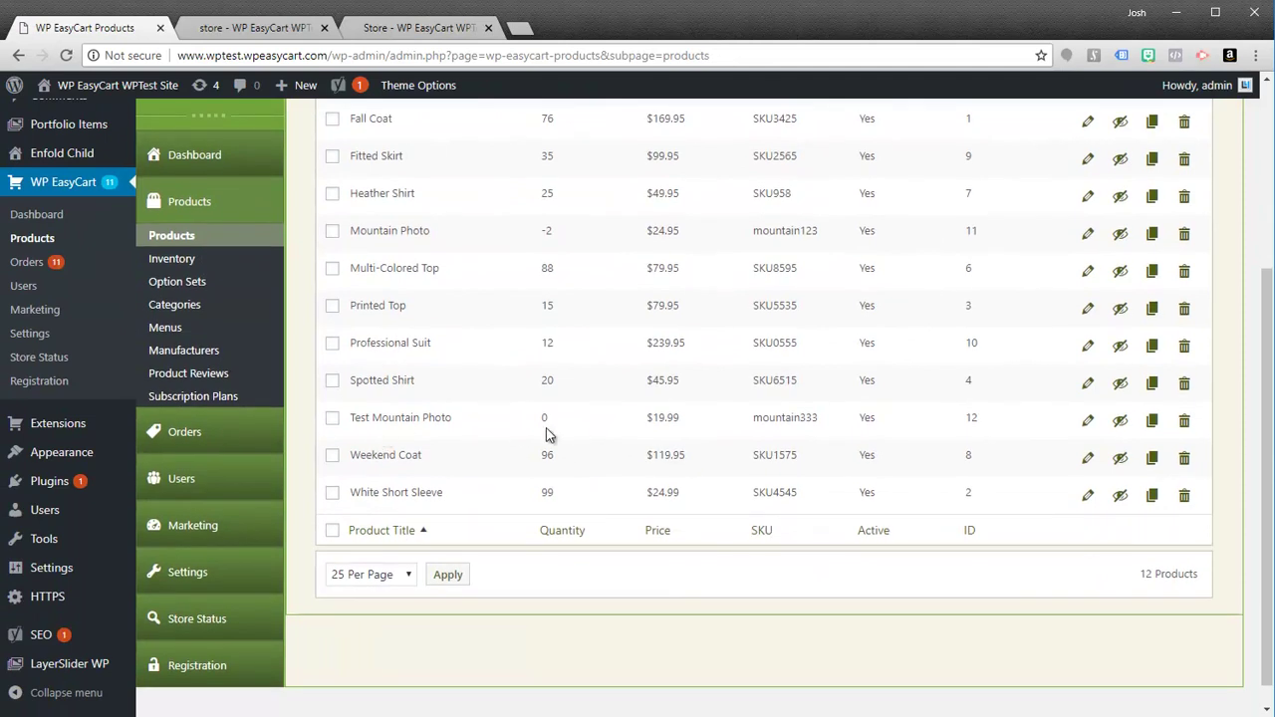
left_click(1089, 423)
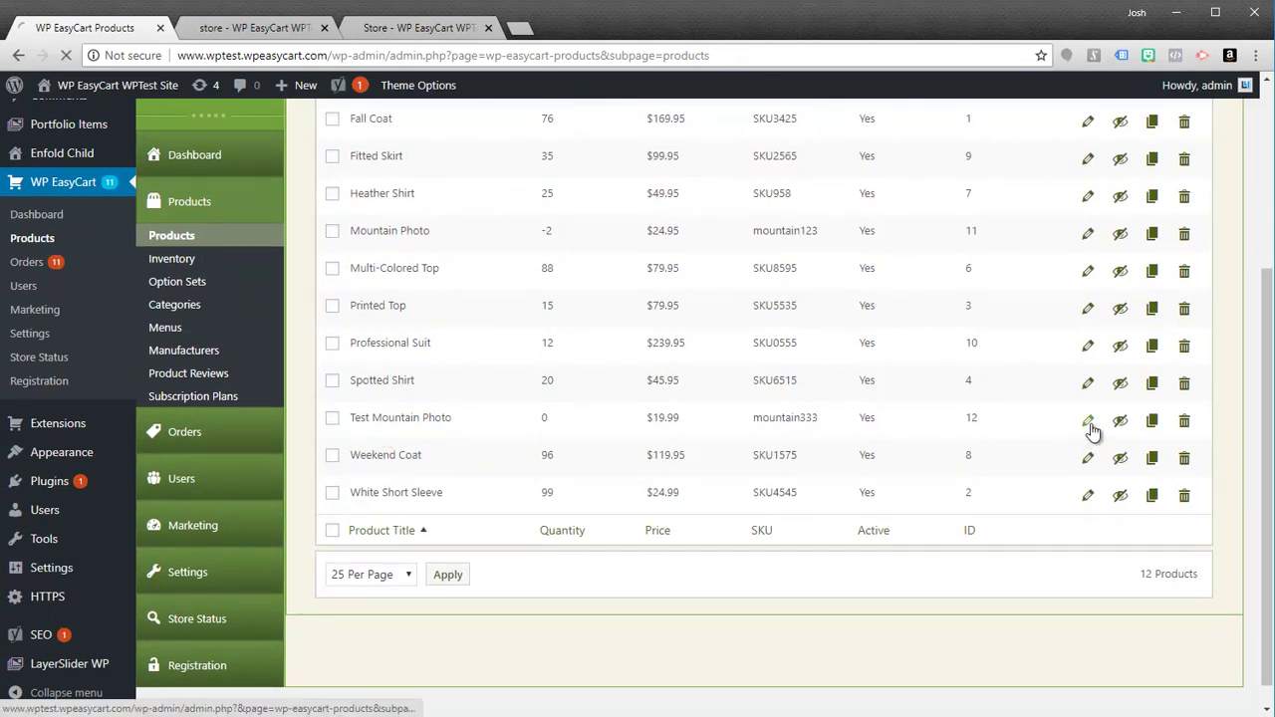
Expand the product's option sets section and enable Use Advanced Options
scroll(890, 407, "down", 2)
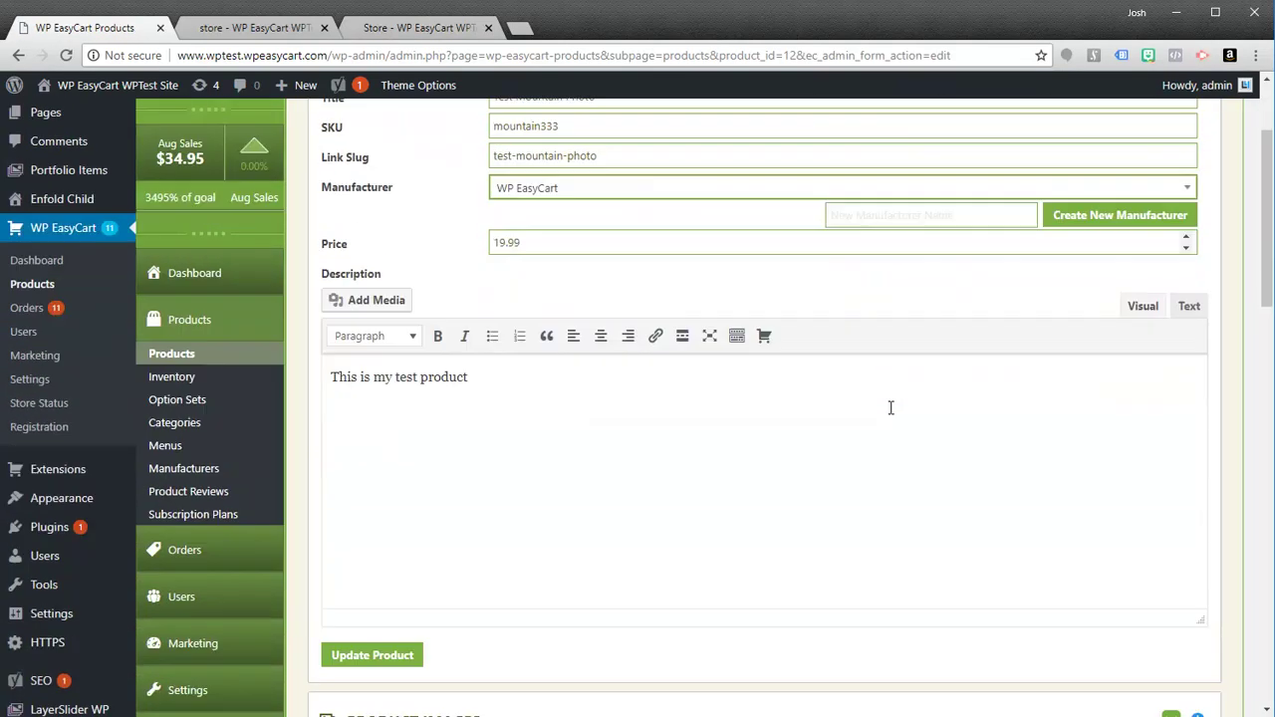
scroll(891, 407, "down", 5)
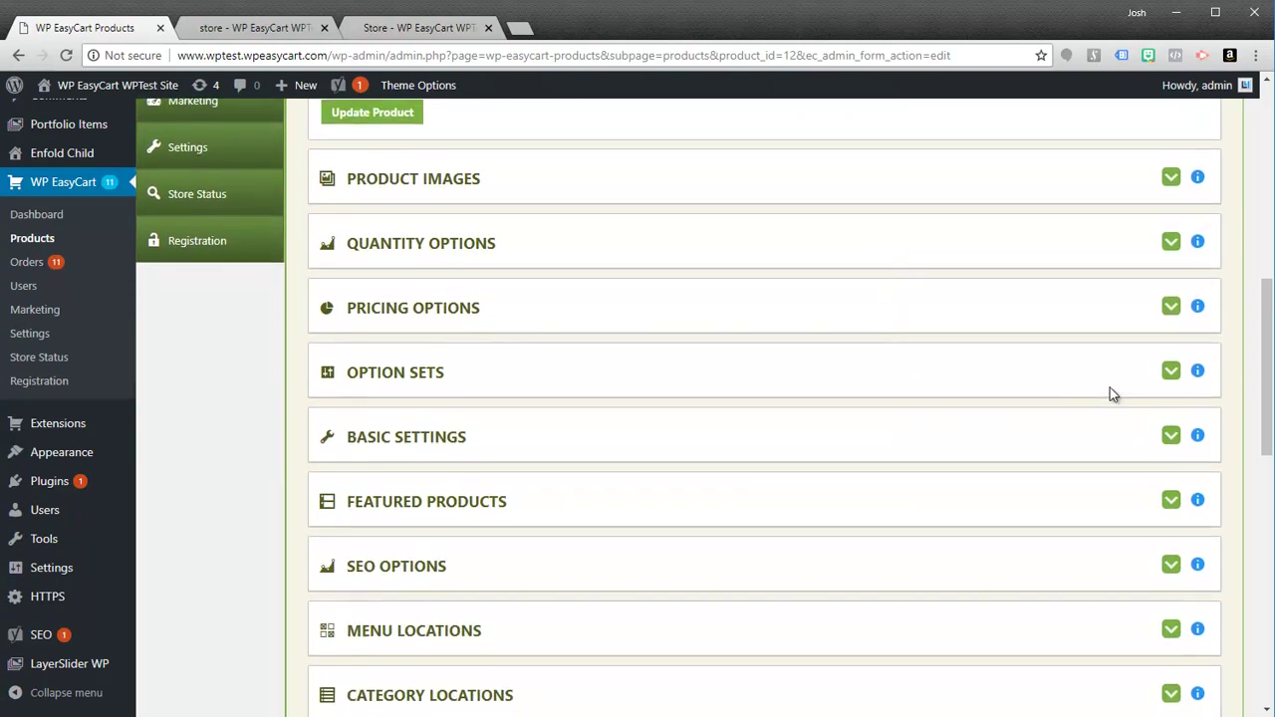
left_click(1170, 373)
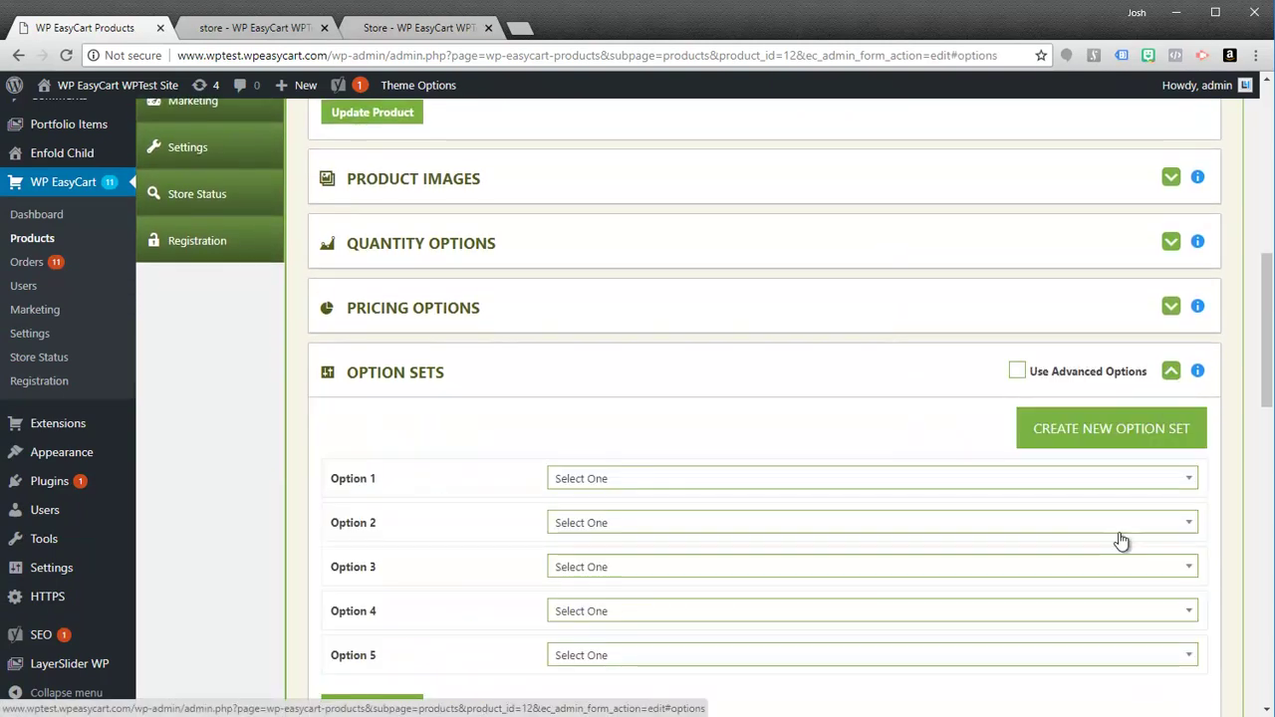
left_click(1017, 370)
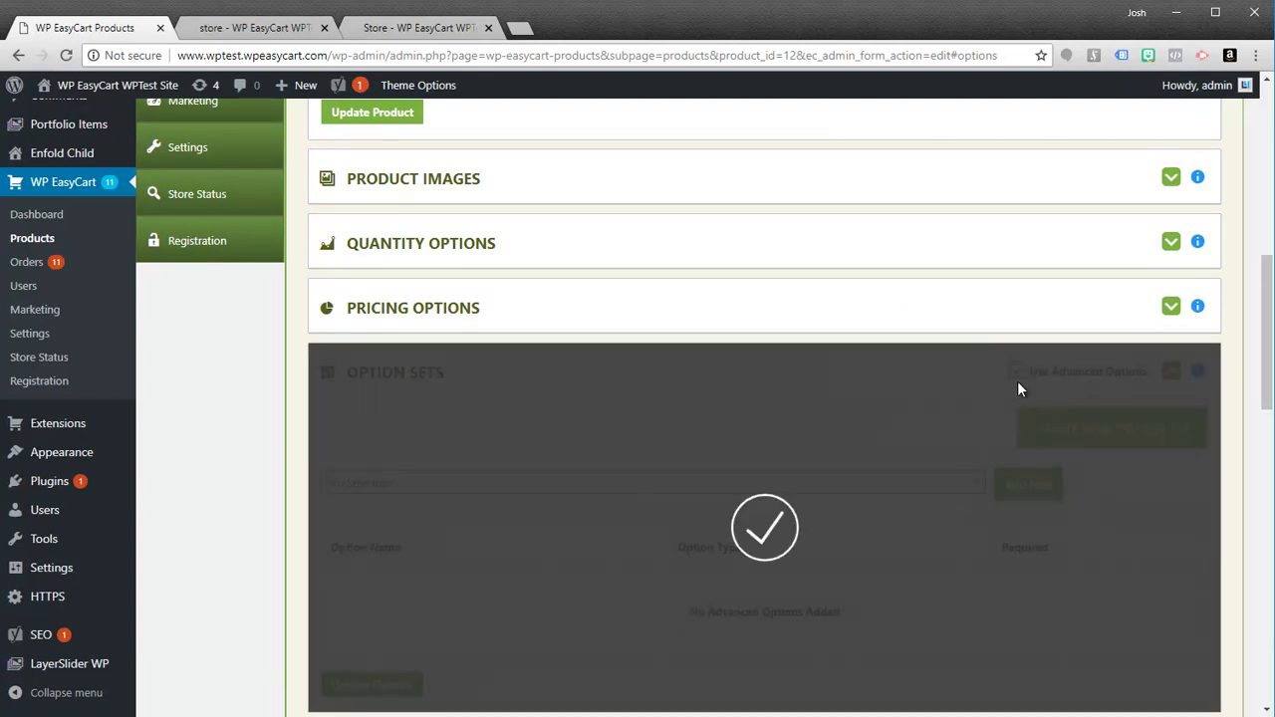
Add the Image Quality option set to the Test Mountain Photo product and update its options
scroll(1072, 541, "down", 1)
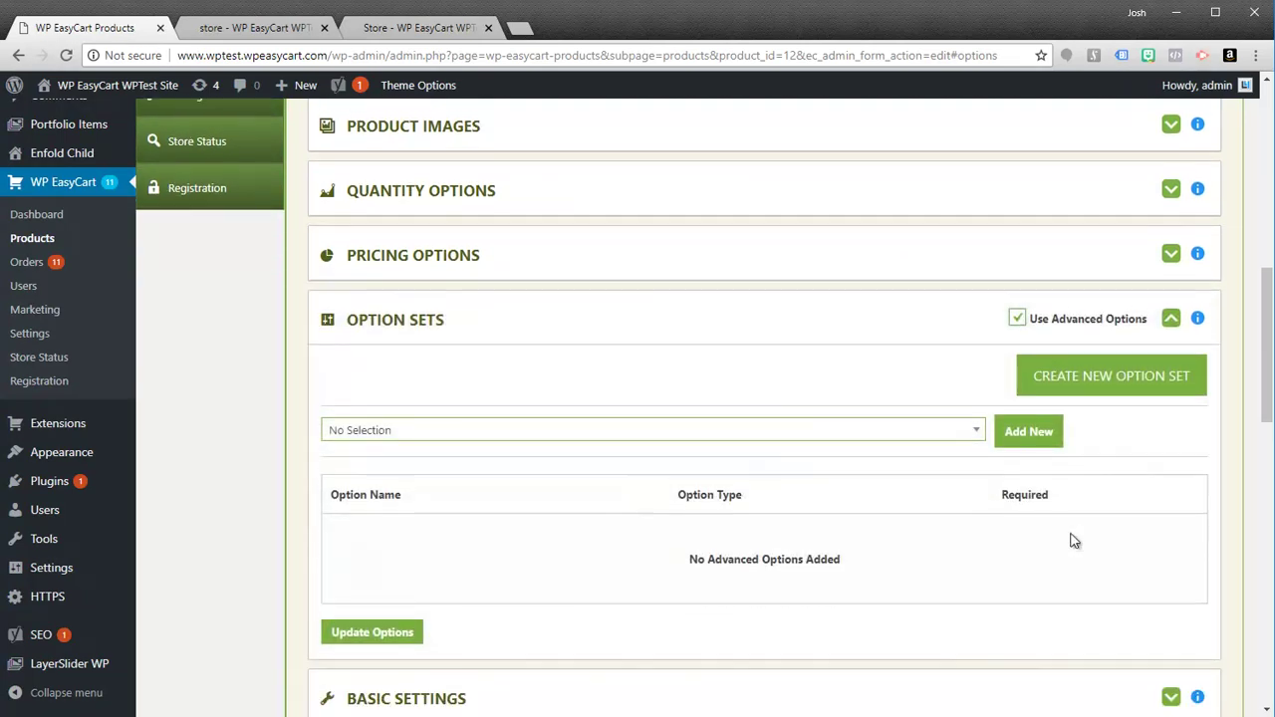
left_click(974, 433)
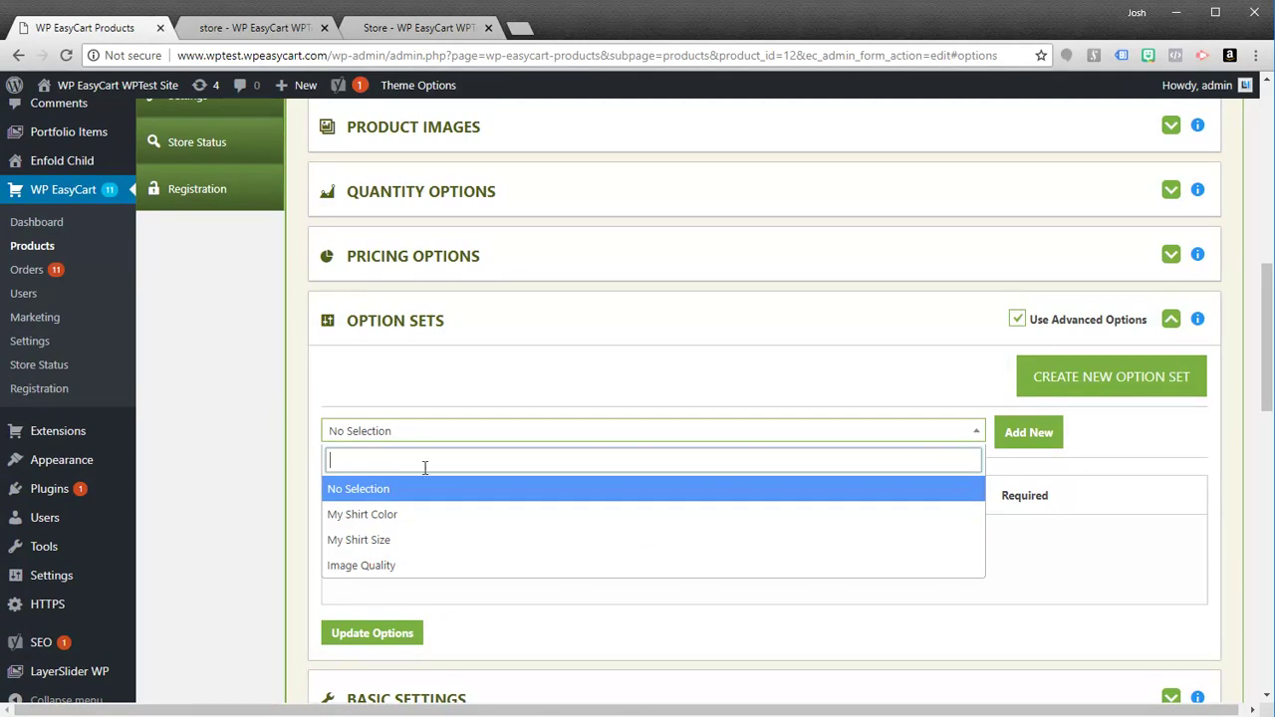
left_click(370, 573)
left_click(1014, 438)
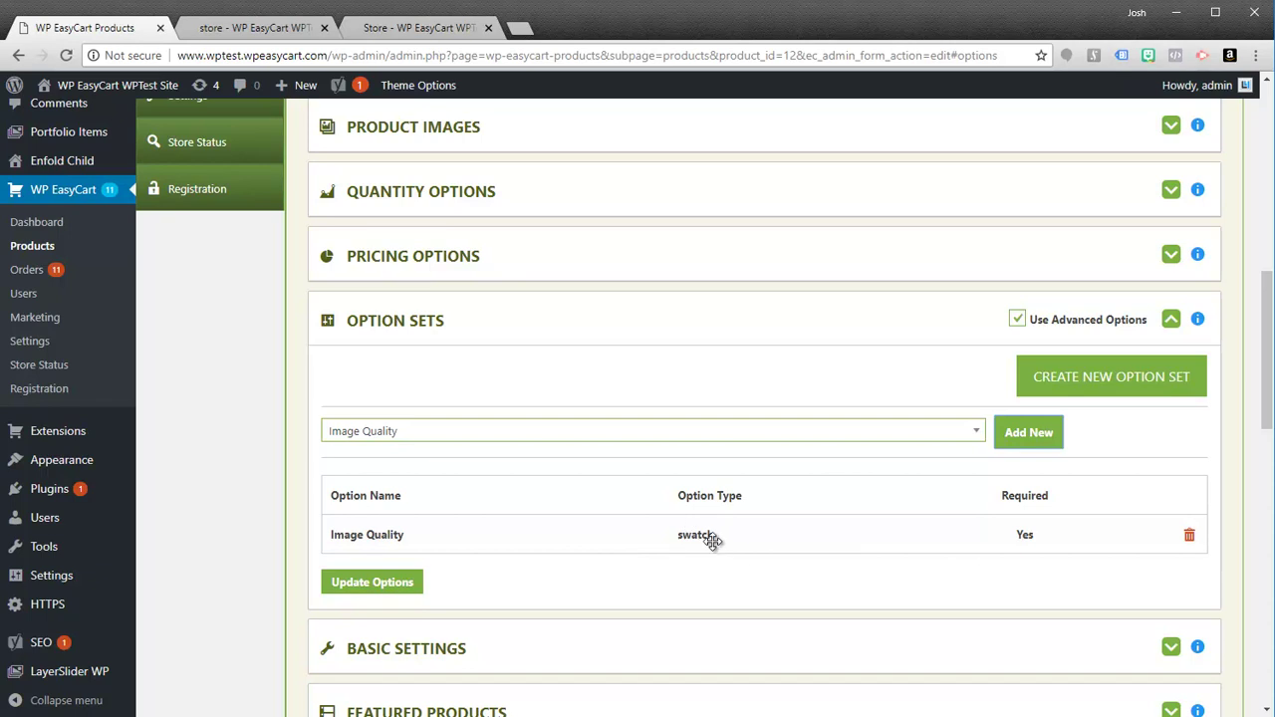
left_click(378, 587)
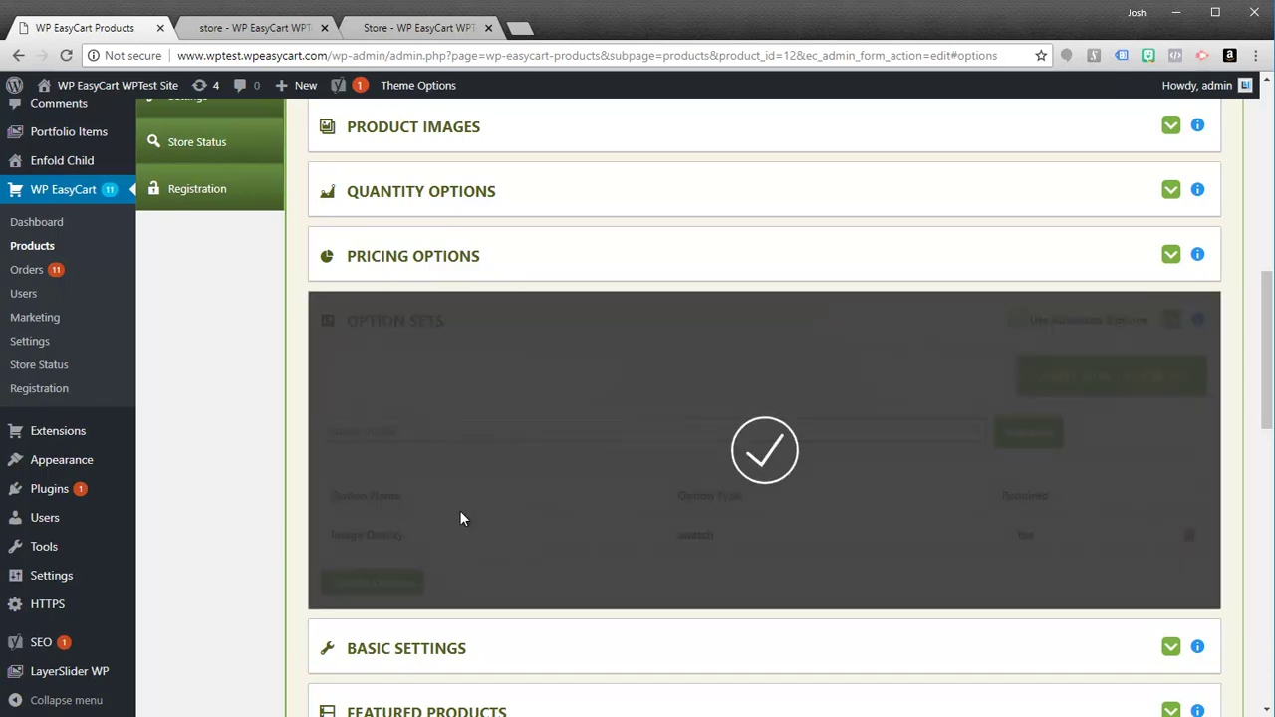
Switch to the storefront page of Test Mountain Photo and reload it
scroll(483, 376, "up", 7)
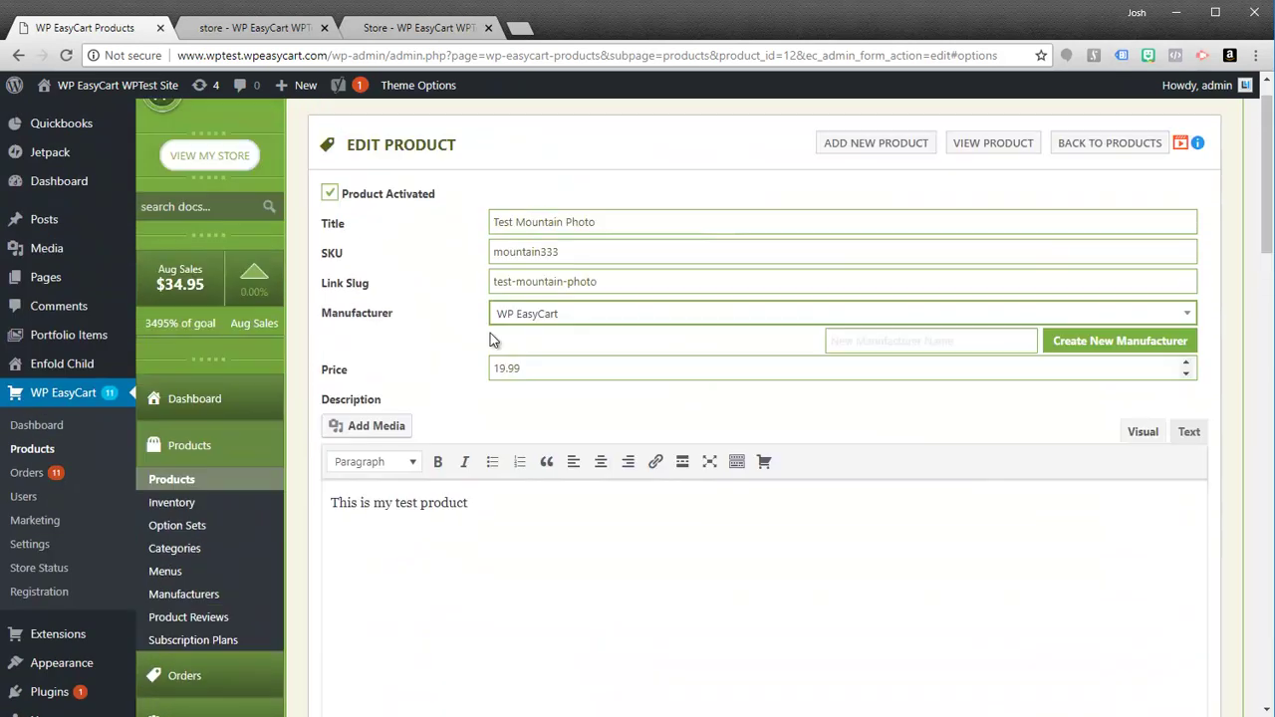
left_click(265, 30)
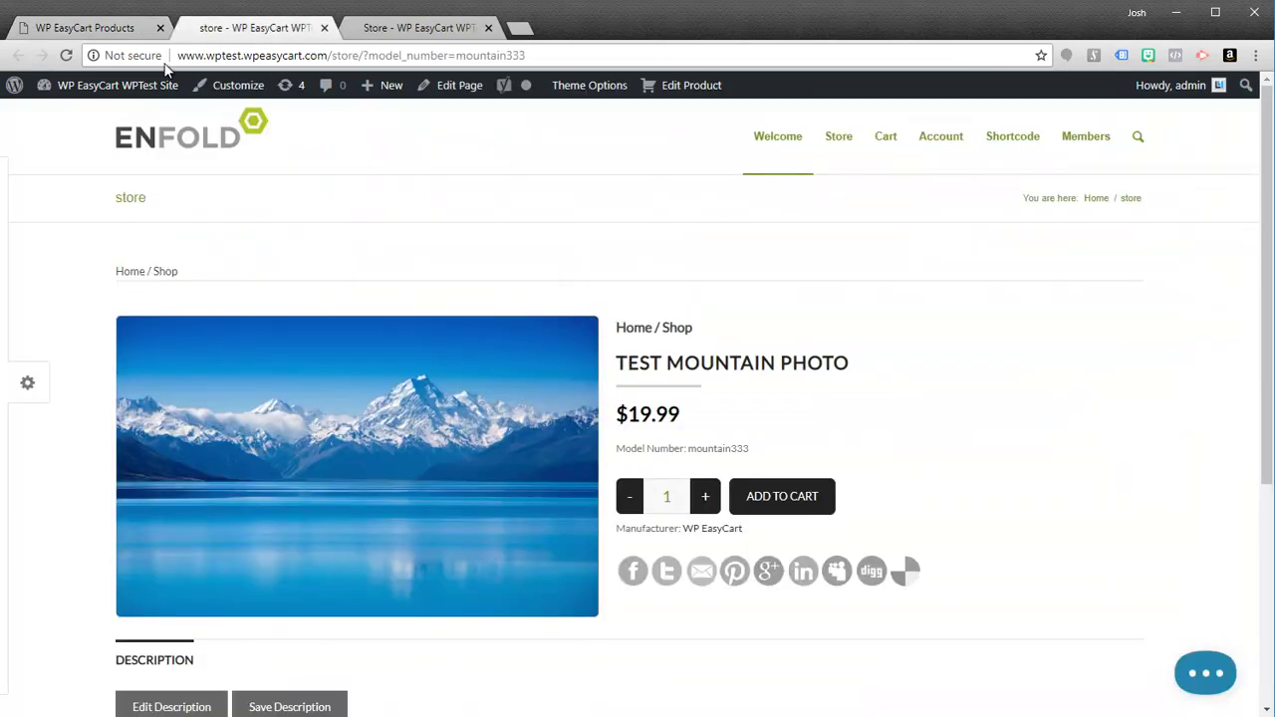
left_click(66, 54)
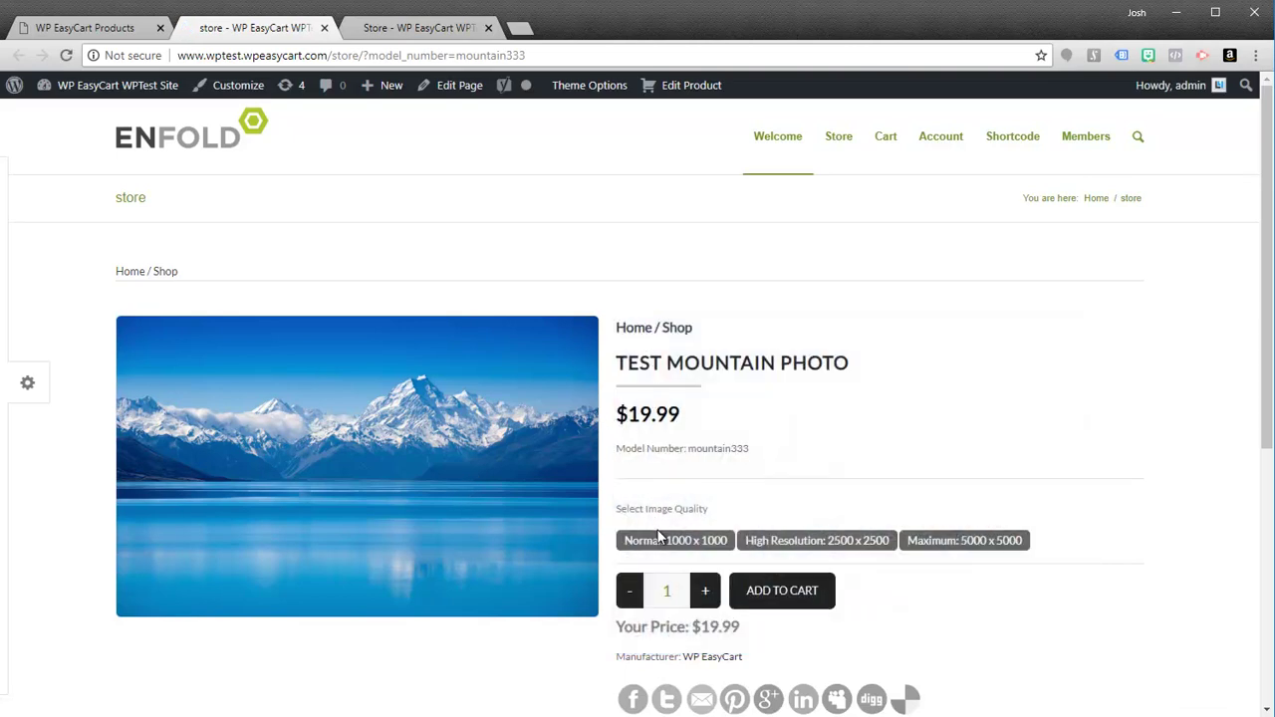
Try the Normal, High Resolution and Maximum image quality choices in turn and compare the product price for each
left_click_drag(624, 511, 678, 504)
left_click(737, 513)
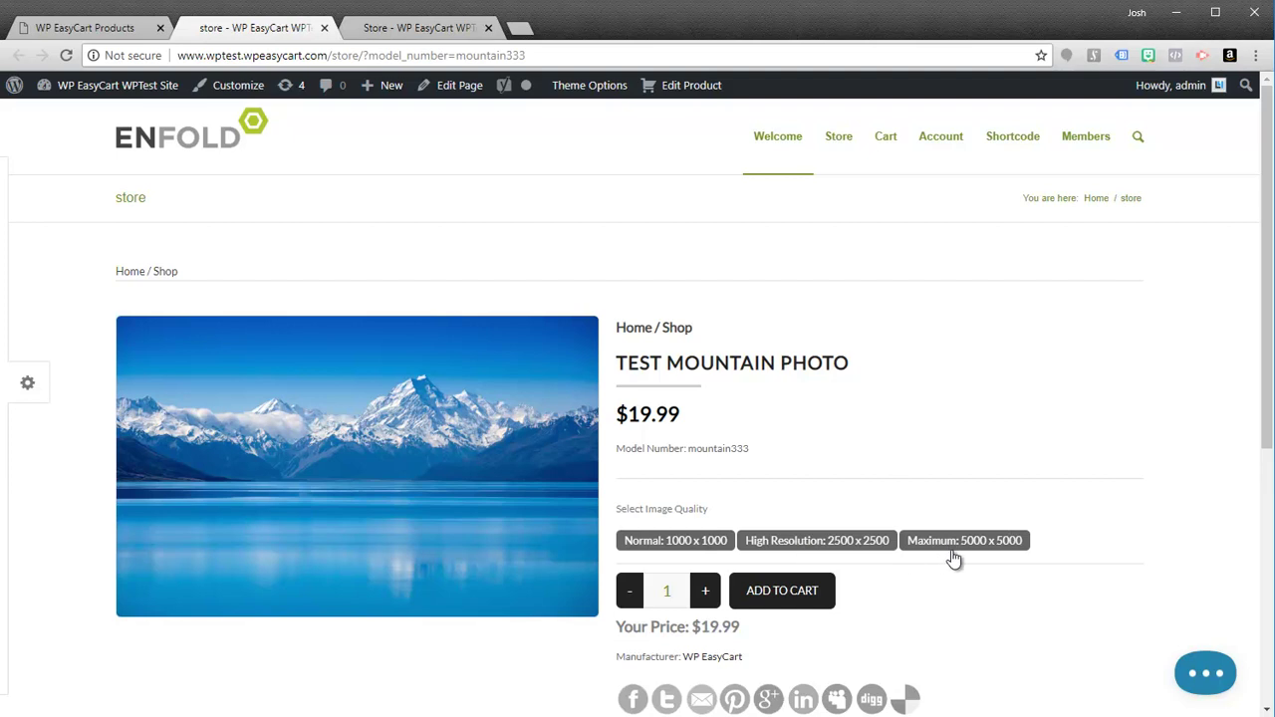
left_click(665, 546)
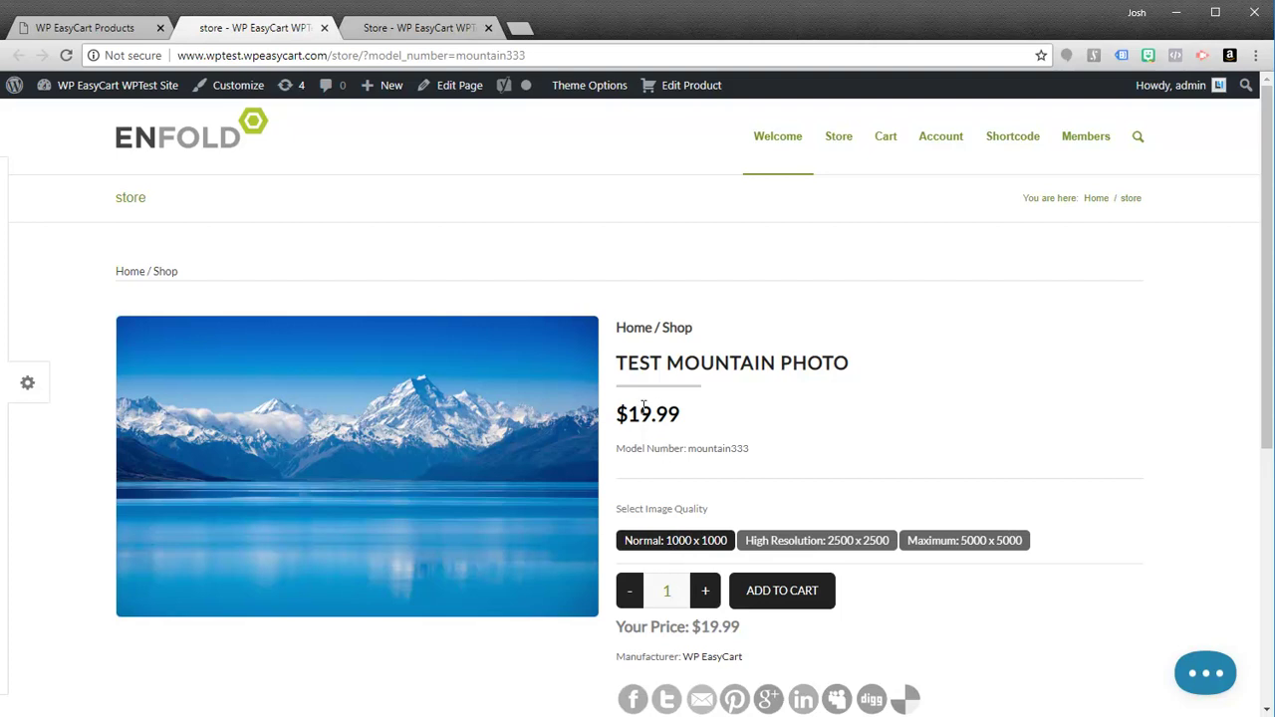
left_click(847, 539)
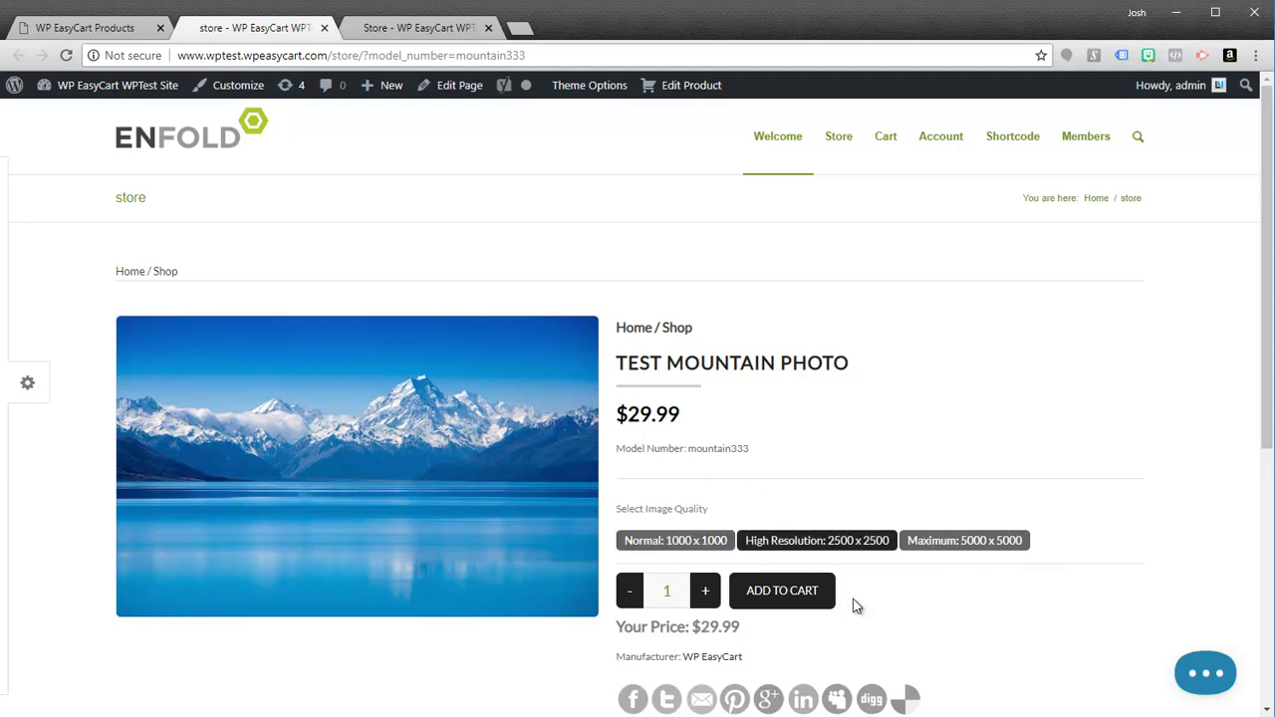
left_click(941, 543)
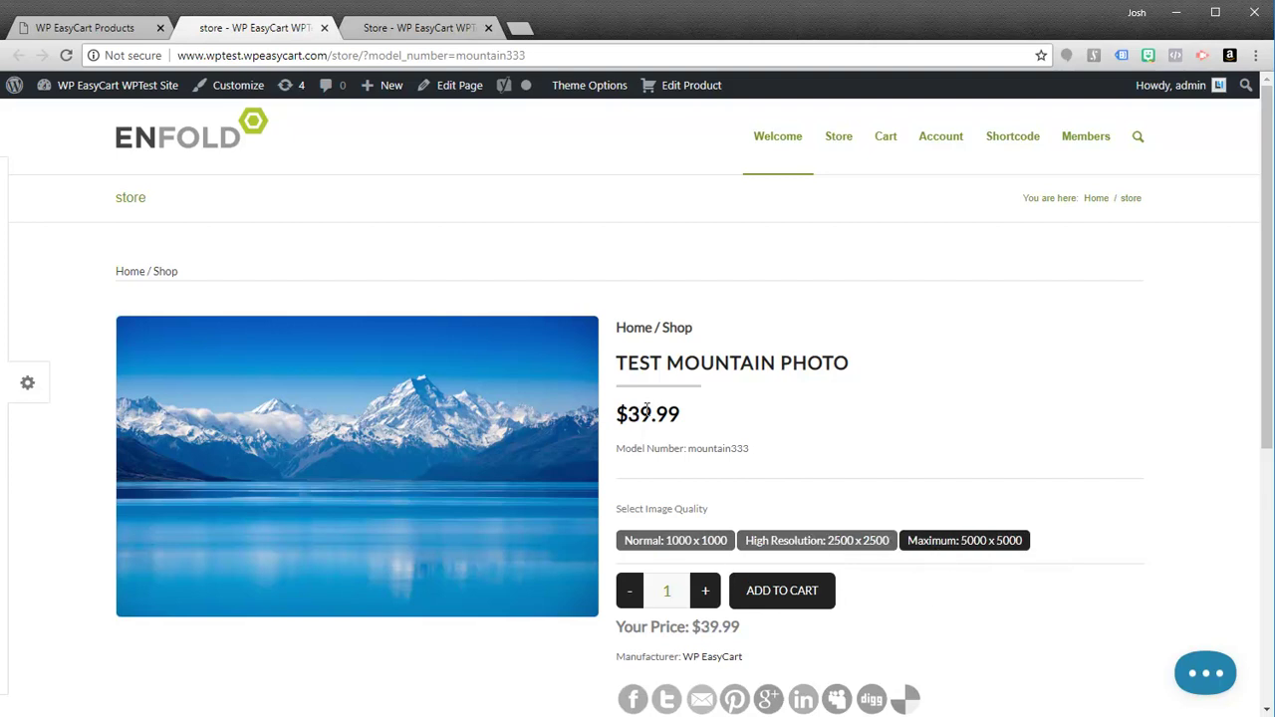
Add Test Mountain Photo in High Resolution: 2500 x 2500 to the cart and proceed to checkout
left_click(799, 541)
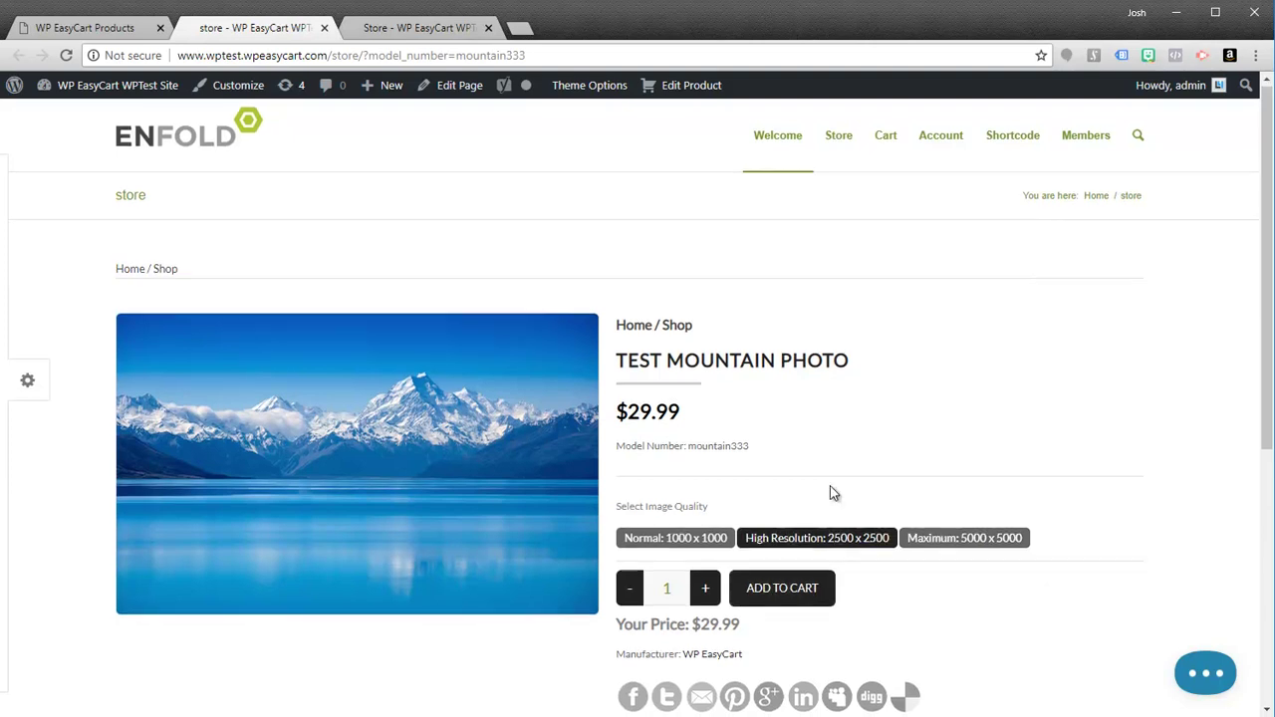
scroll(829, 488, "down", 2)
scroll(780, 512, "up", 1)
left_click(780, 510)
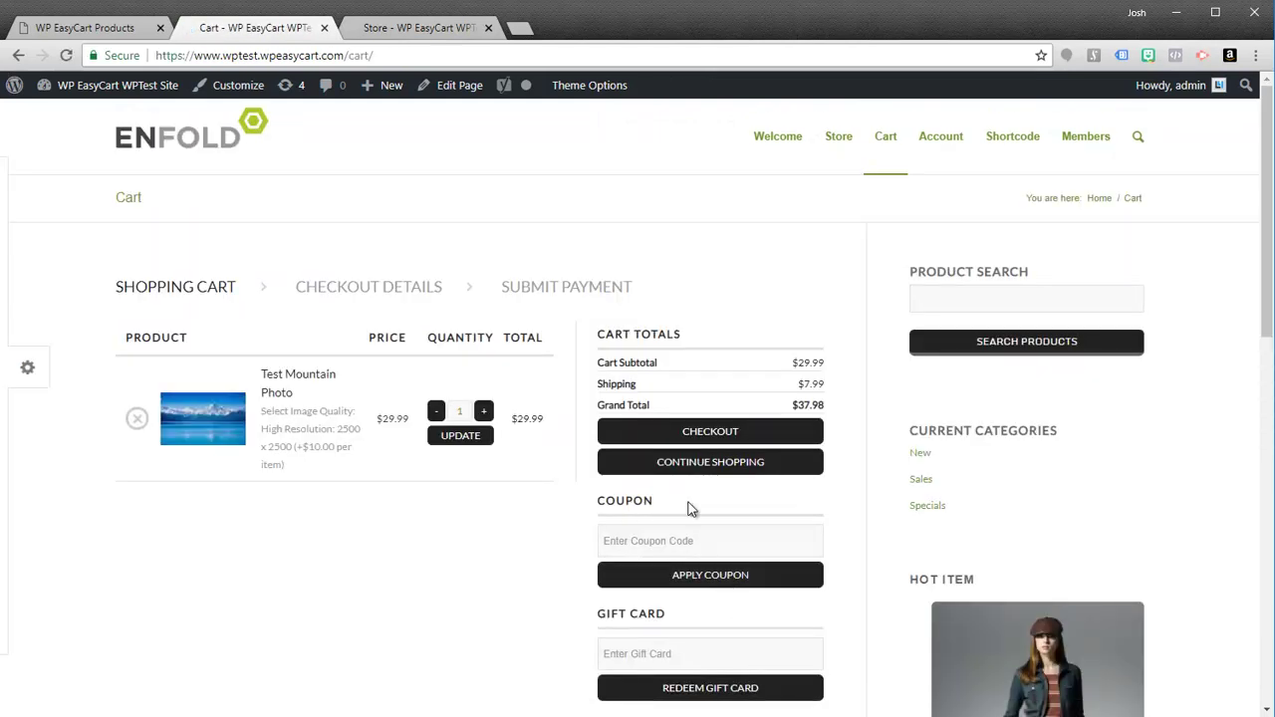
left_click(697, 435)
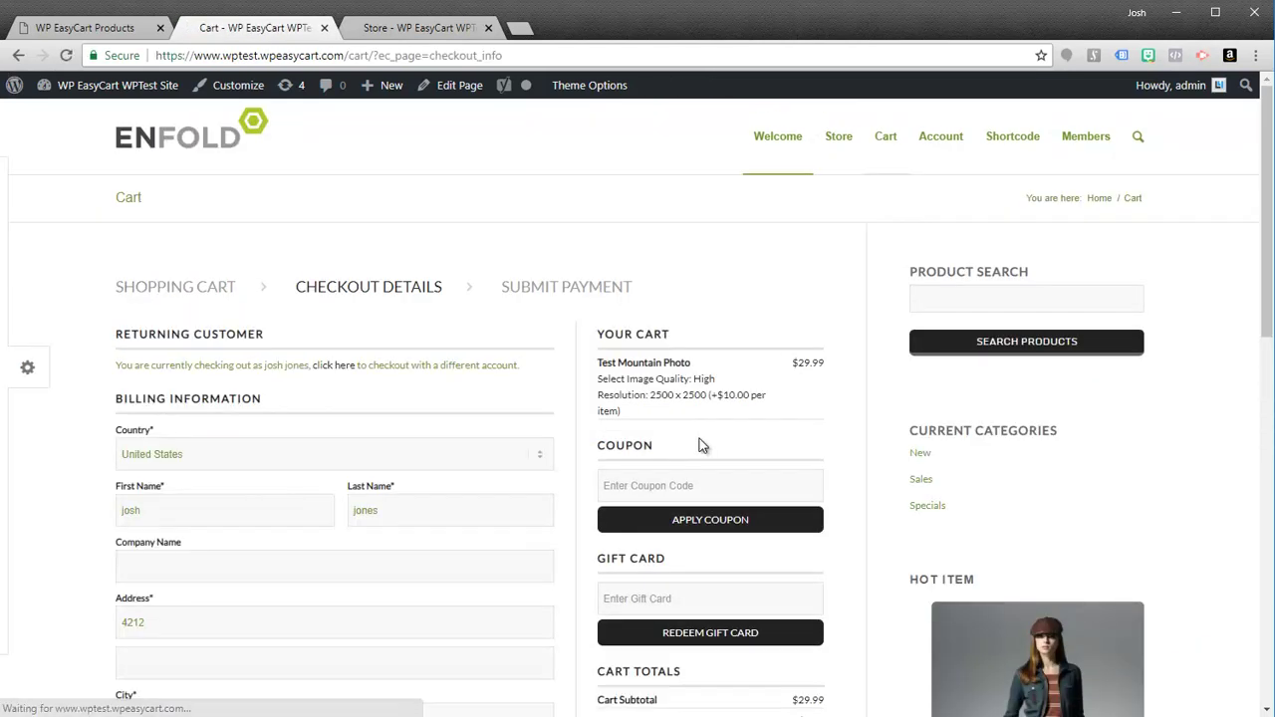
Continue from the checkout details to payment with the existing billing information and choose Pay by Credit Card
scroll(408, 548, "down", 2)
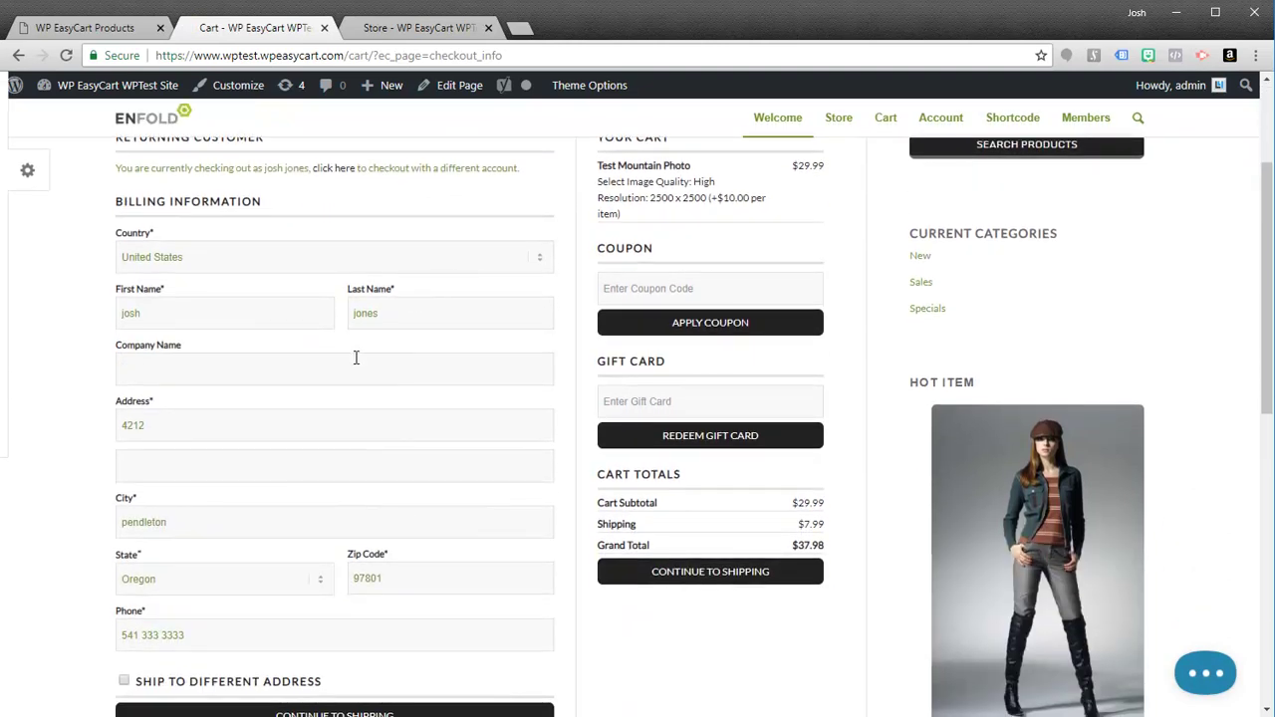
left_click(675, 574)
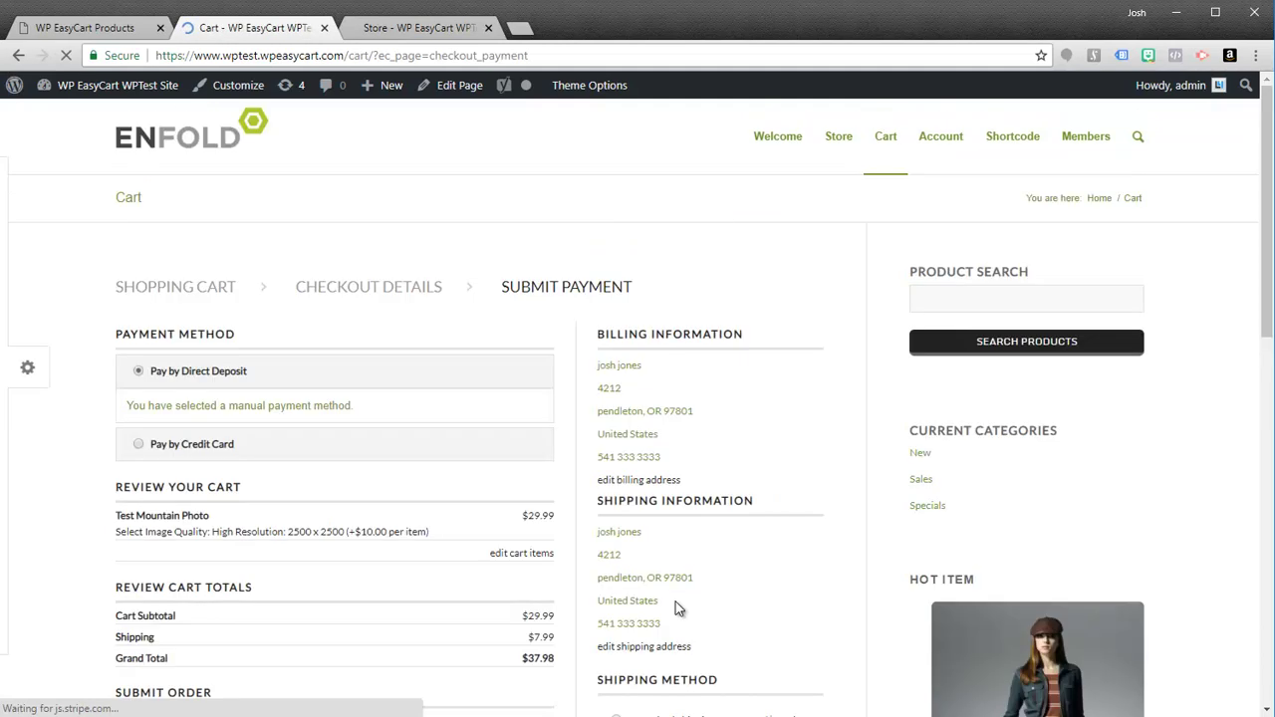
scroll(691, 521, "down", 3)
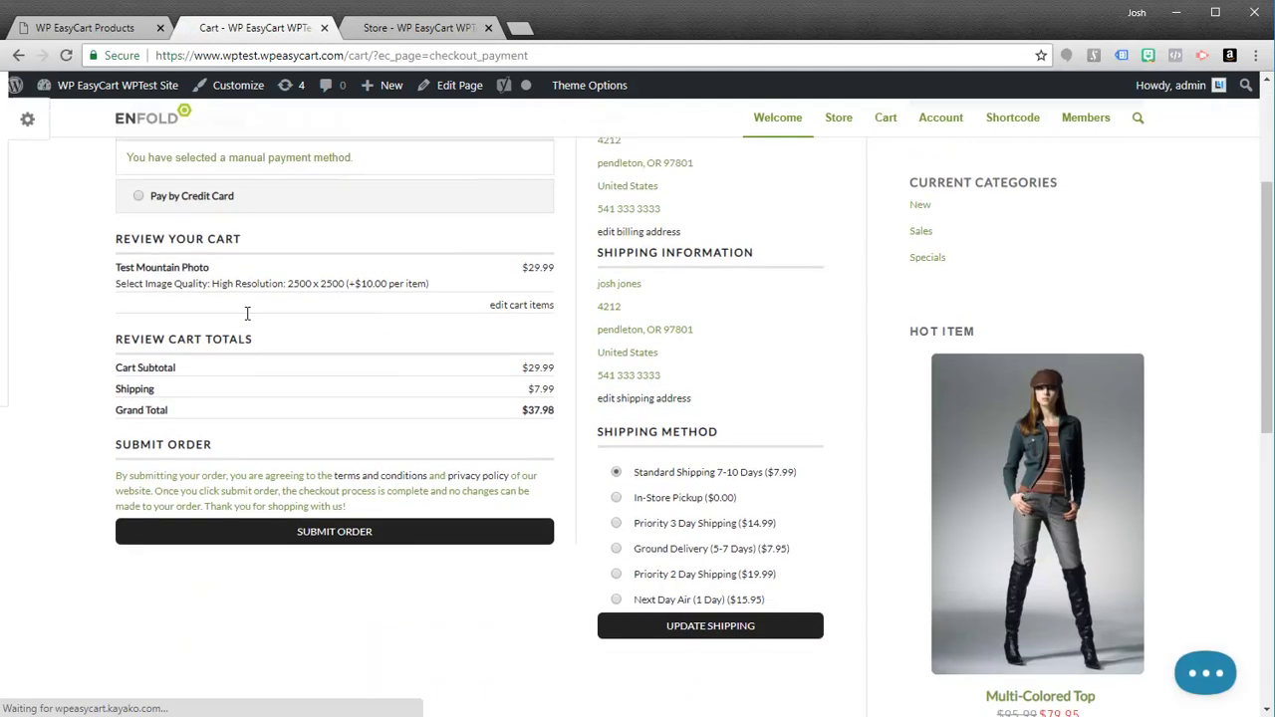
scroll(130, 334, "up", 2)
left_click(138, 357)
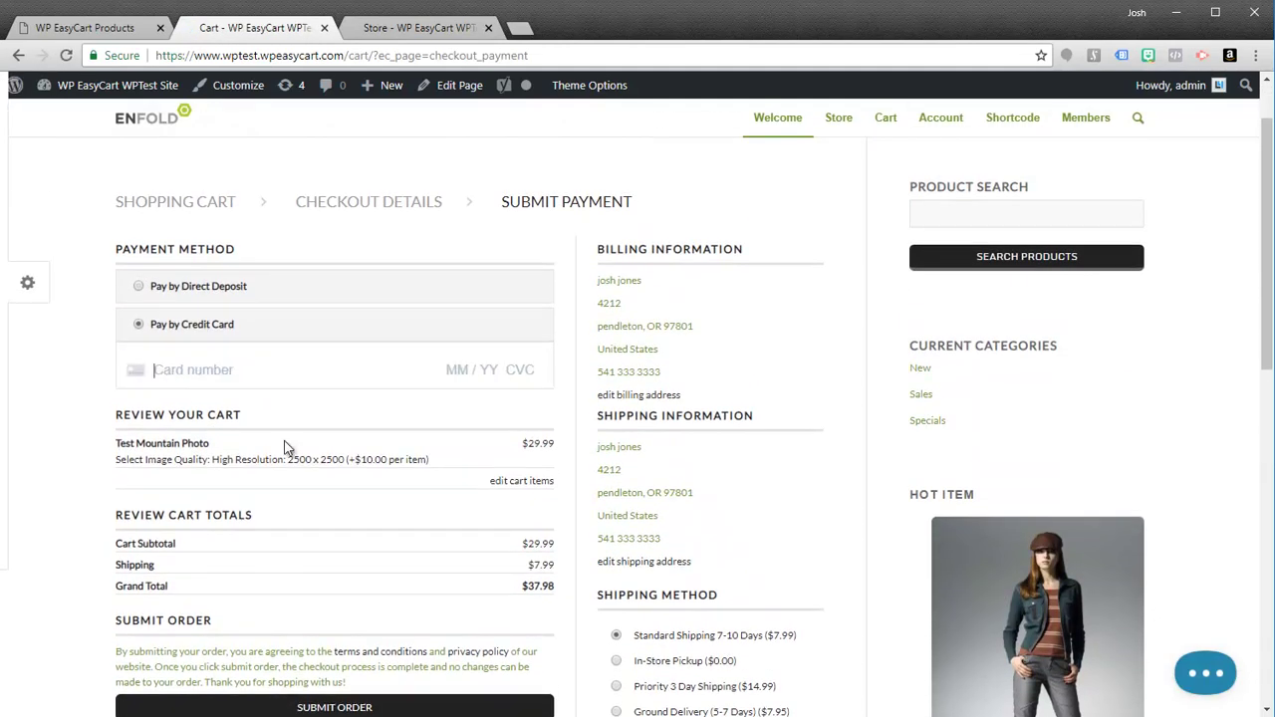
Enter the test card number, expiry date and security code, and submit the order
type("4242 1")
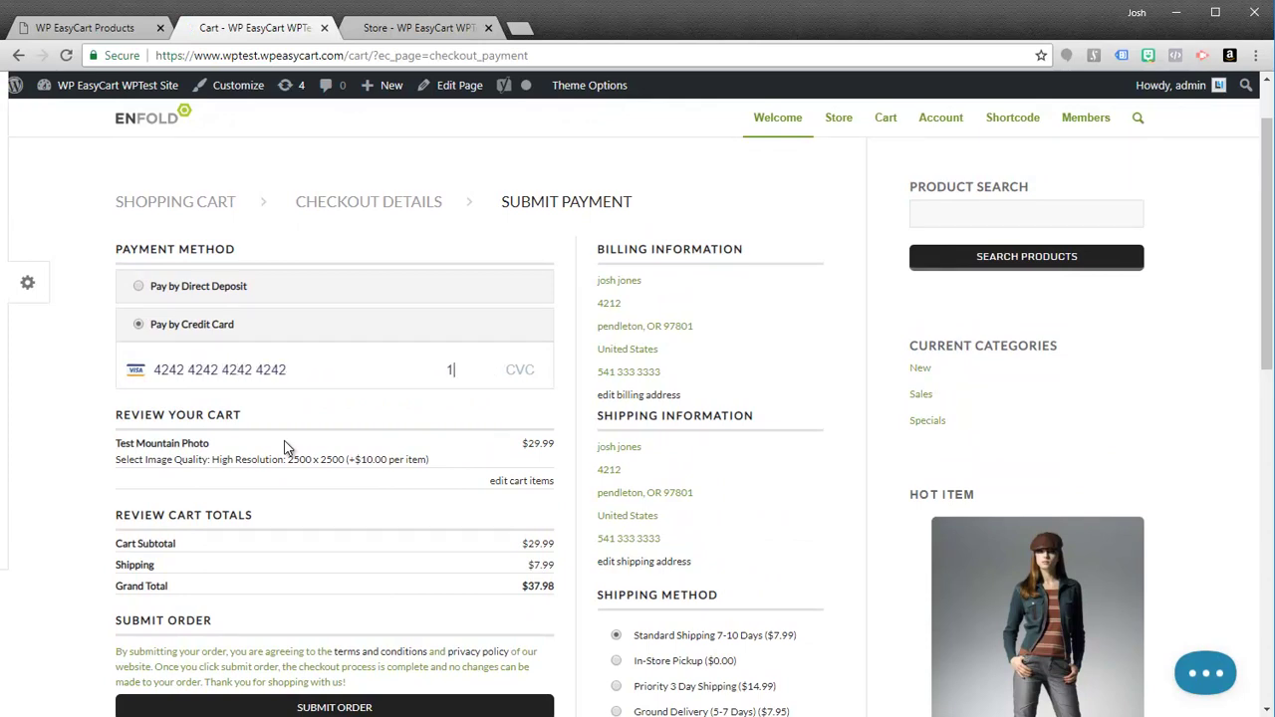
type("1 / 20 333")
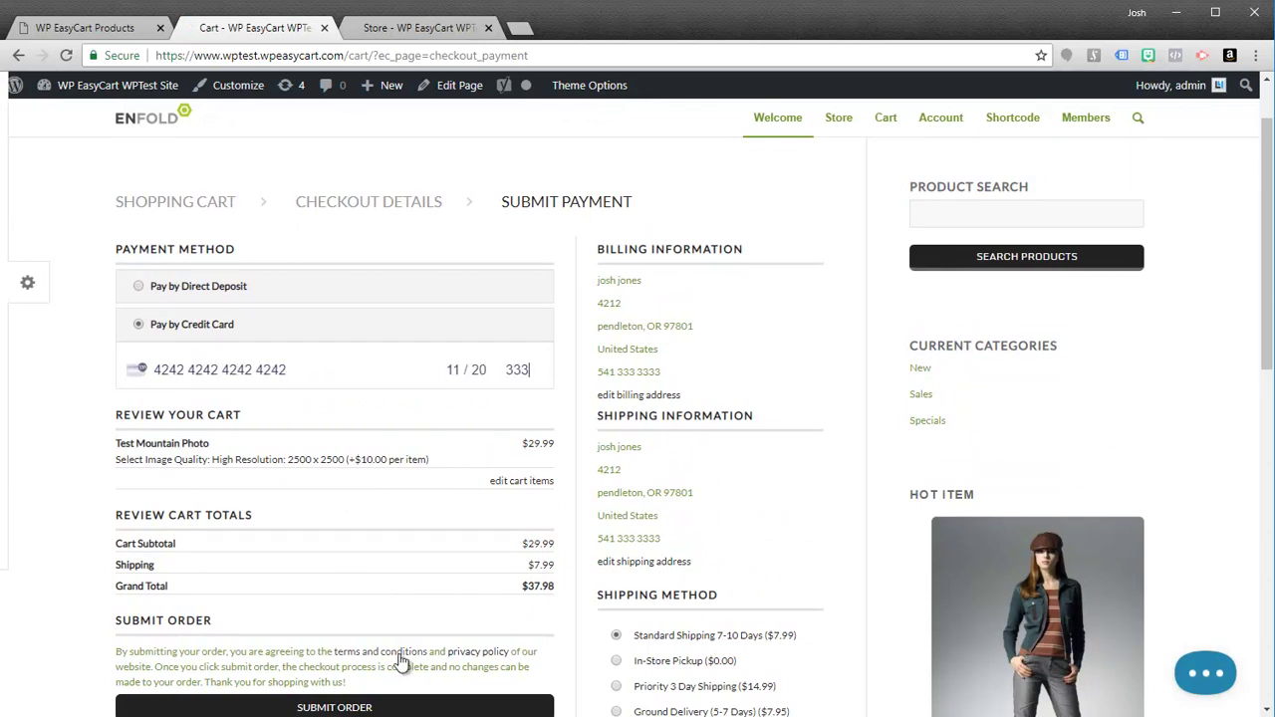
left_click(398, 705)
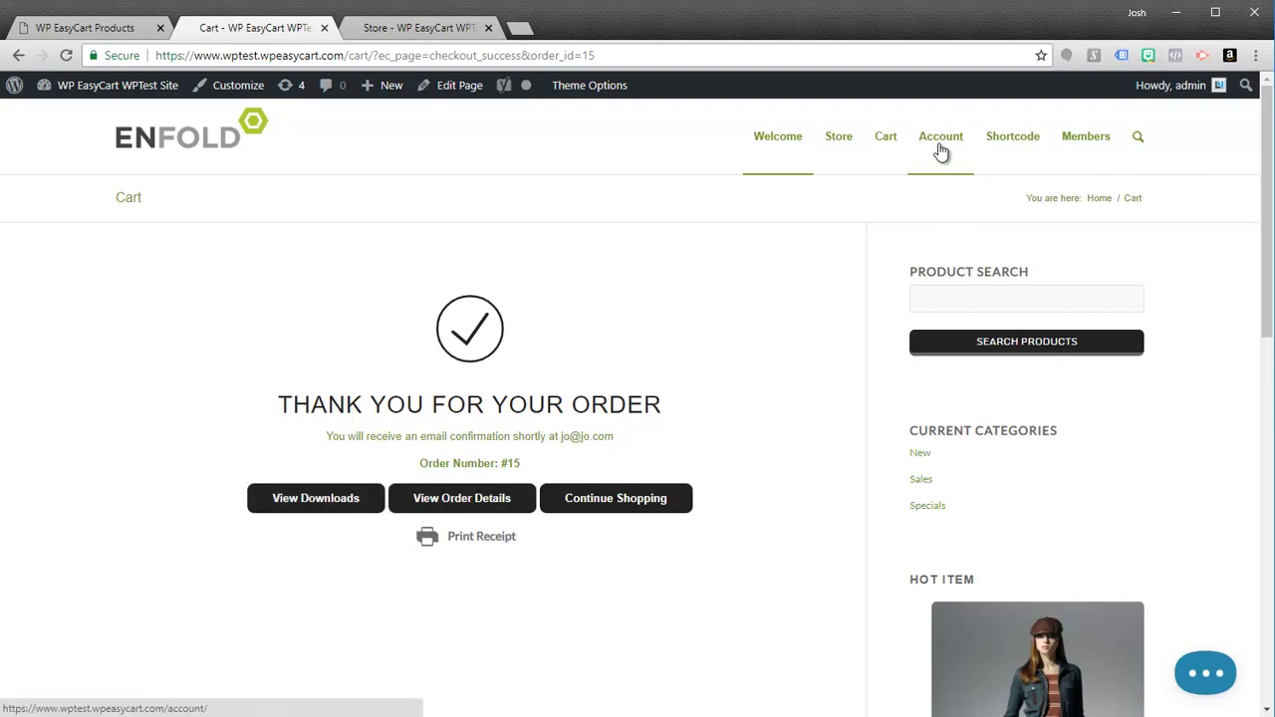
View the completed order's downloads and check the SKU and selected image quality of Test Mountain Photo
left_click(325, 509)
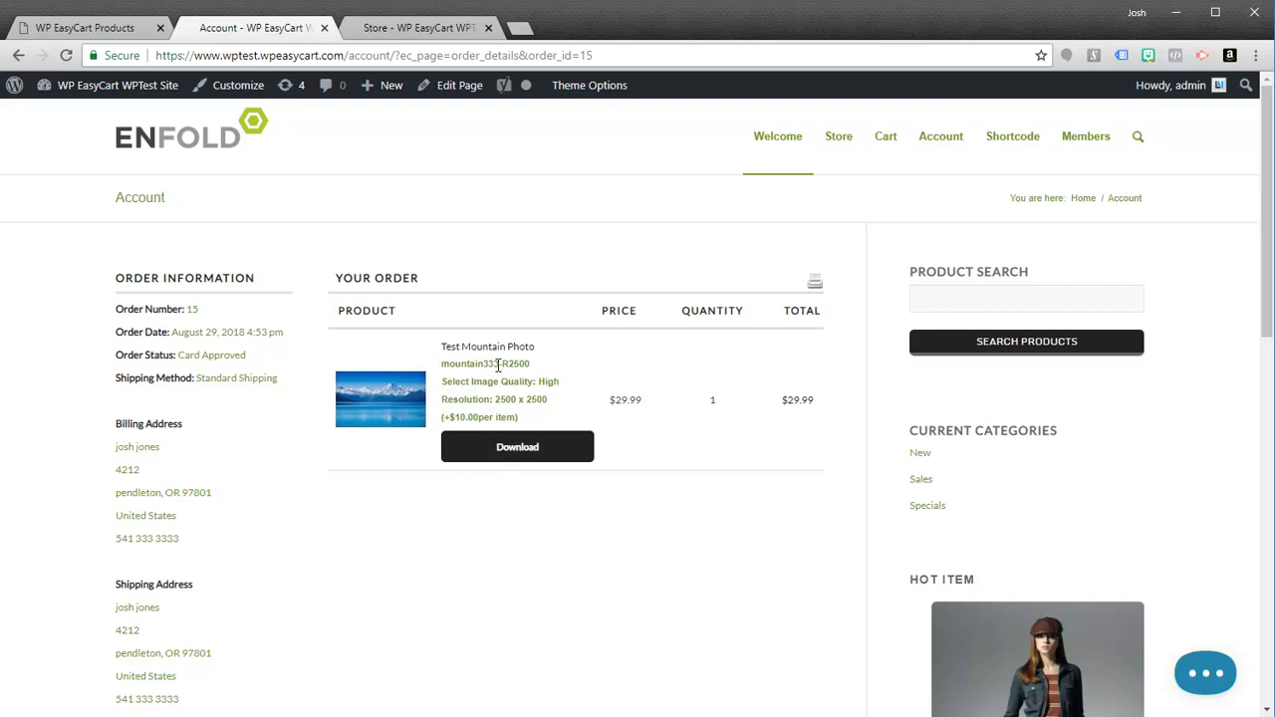
left_click_drag(442, 364, 507, 365)
left_click(506, 366)
left_click_drag(448, 384, 532, 383)
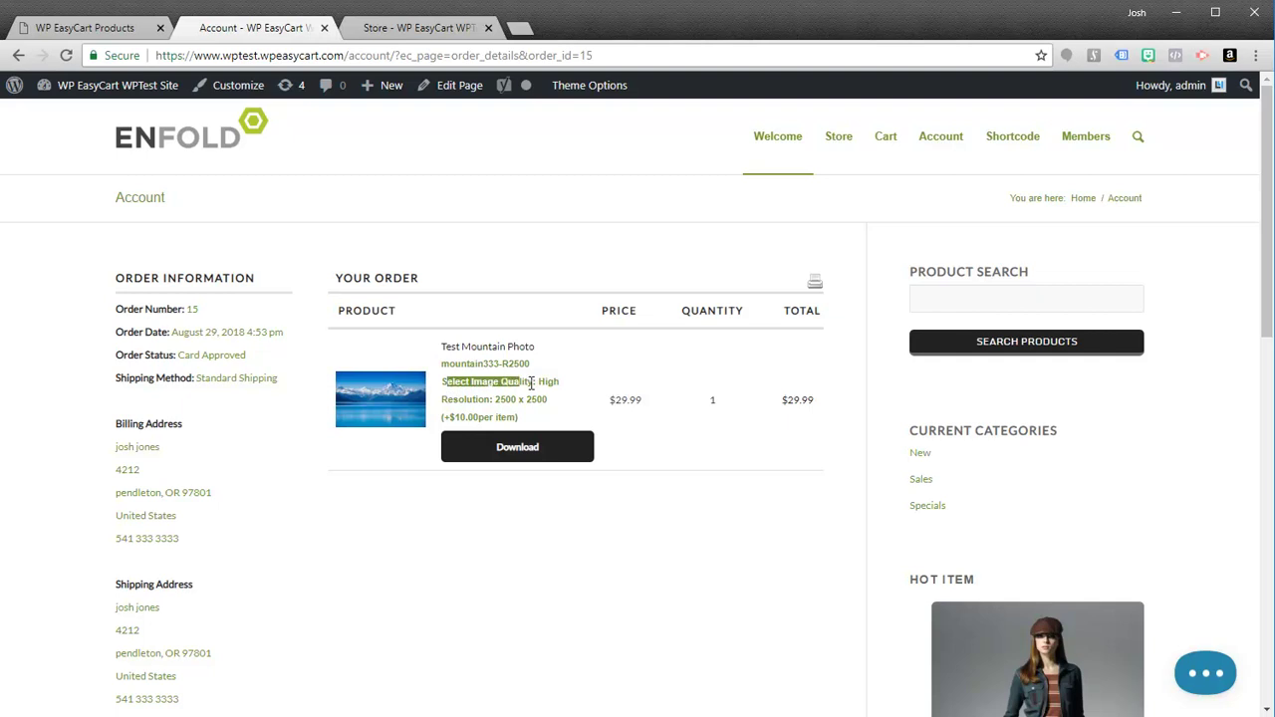
Download the purchased Test Mountain Photo file, check its file name, and inspect the image at full size
left_click(522, 451)
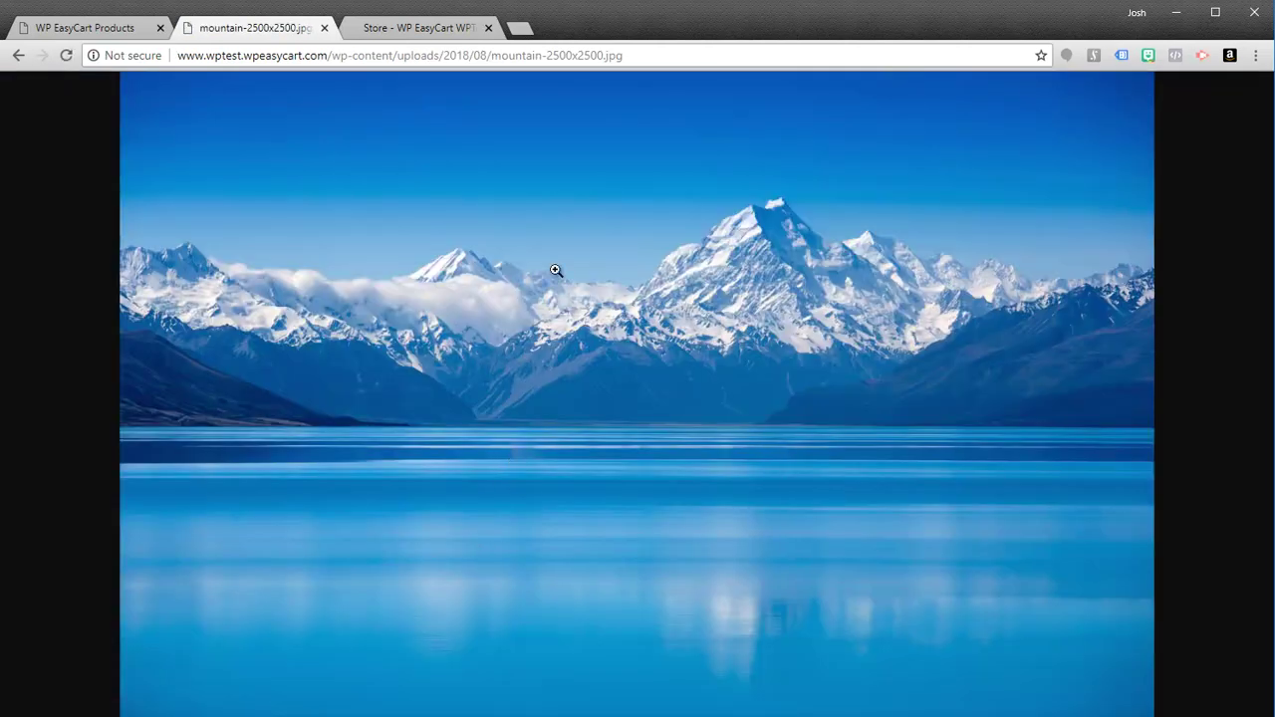
left_click_drag(629, 54, 503, 59)
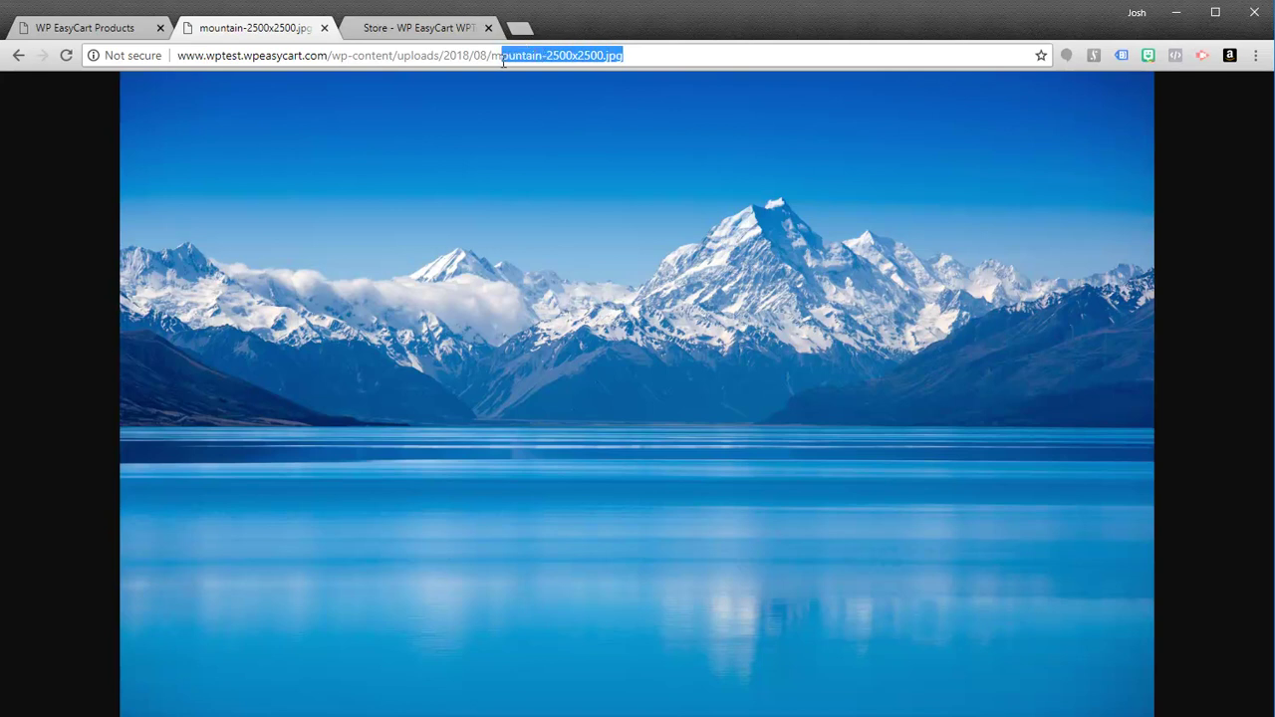
left_click(596, 55)
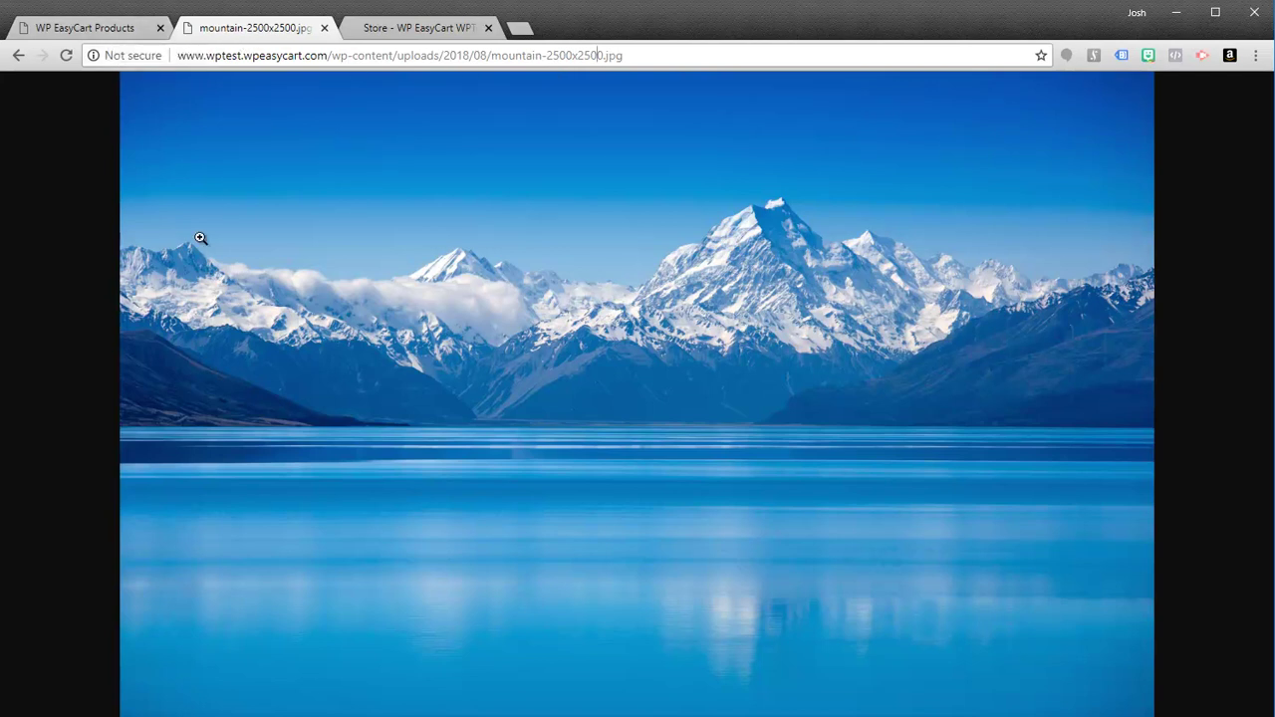
left_click(328, 316)
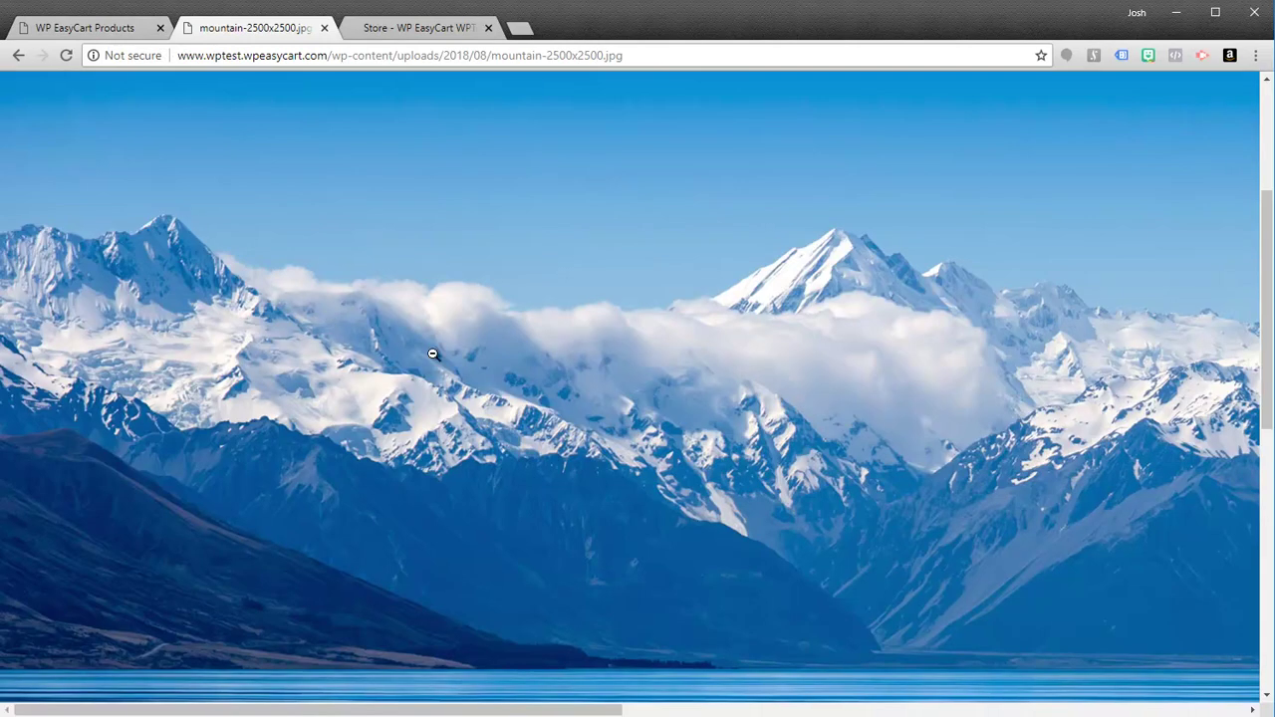
left_click(522, 494)
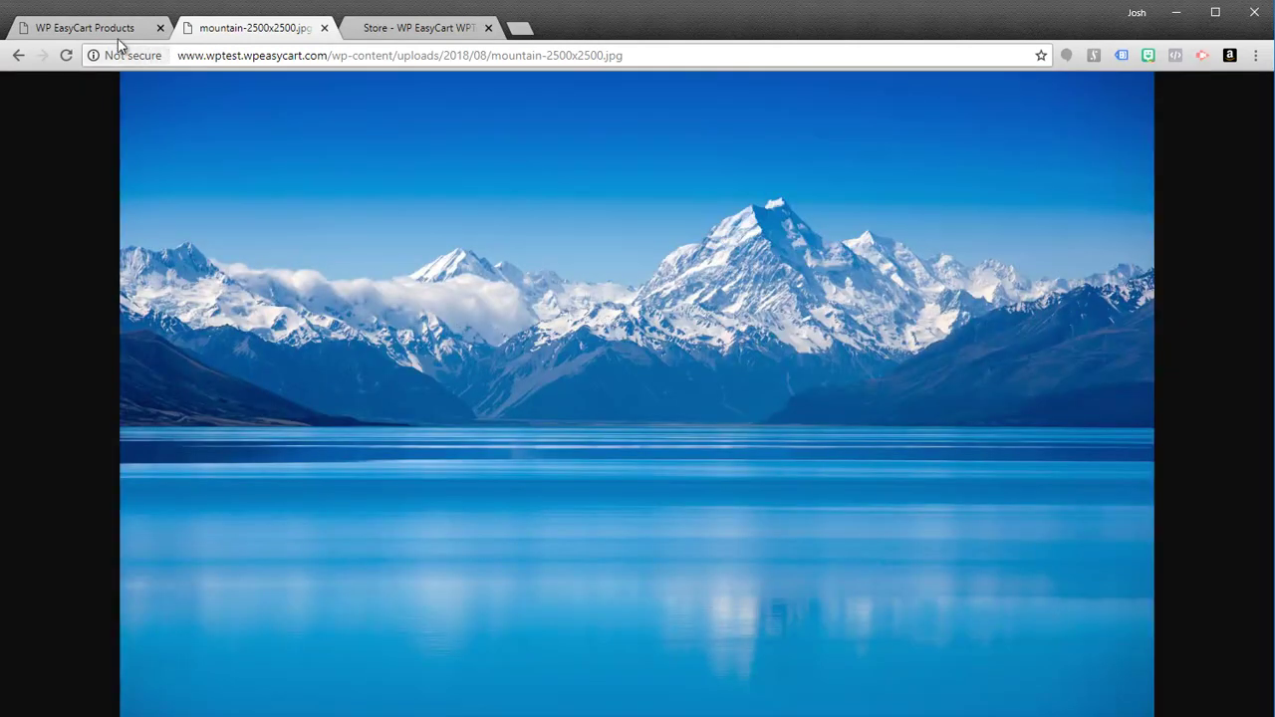
Return to the order details and open the customer account page to review the recent orders and available downloads
left_click(19, 55)
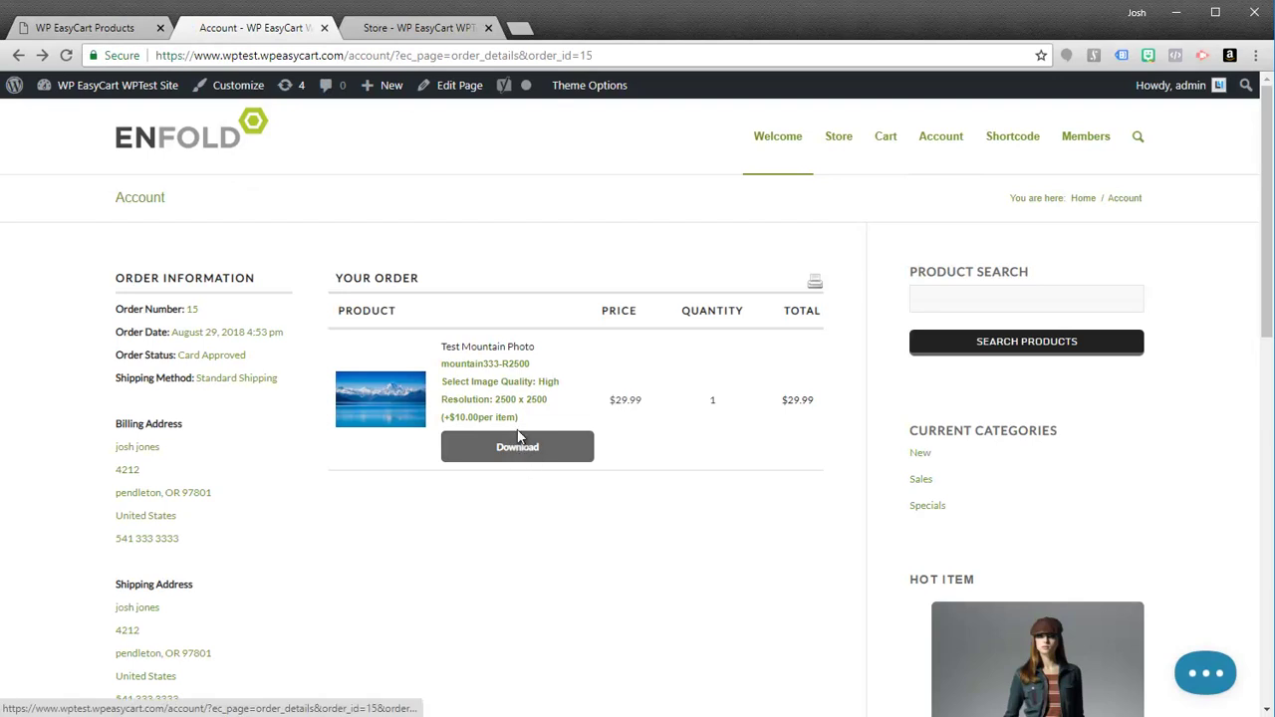
left_click(942, 141)
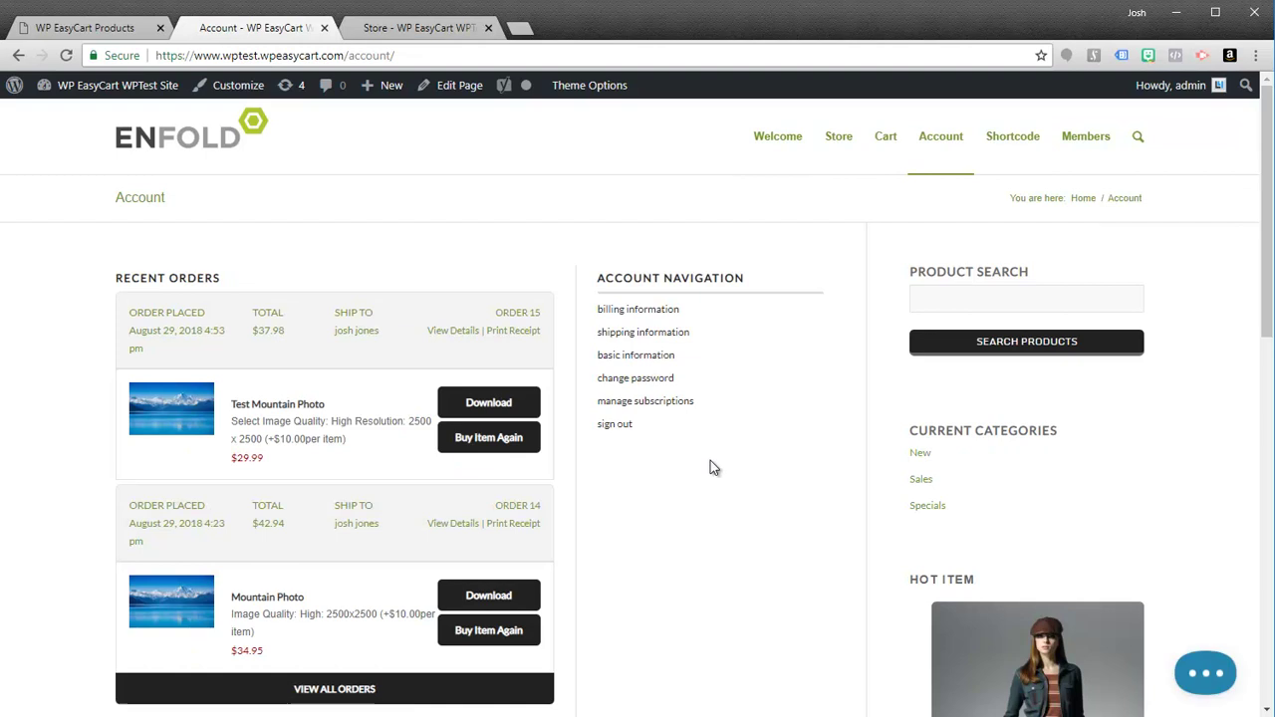
scroll(712, 464, "down", 3)
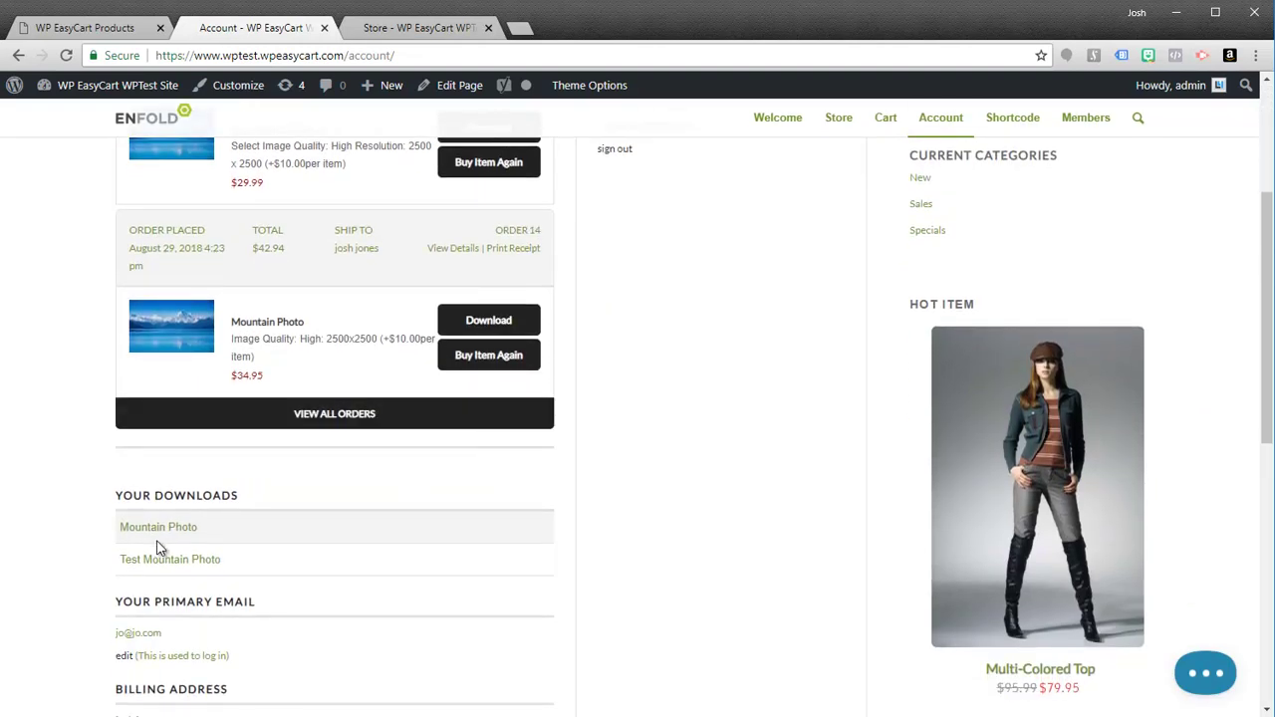
scroll(558, 371, "up", 1)
scroll(558, 372, "up", 2)
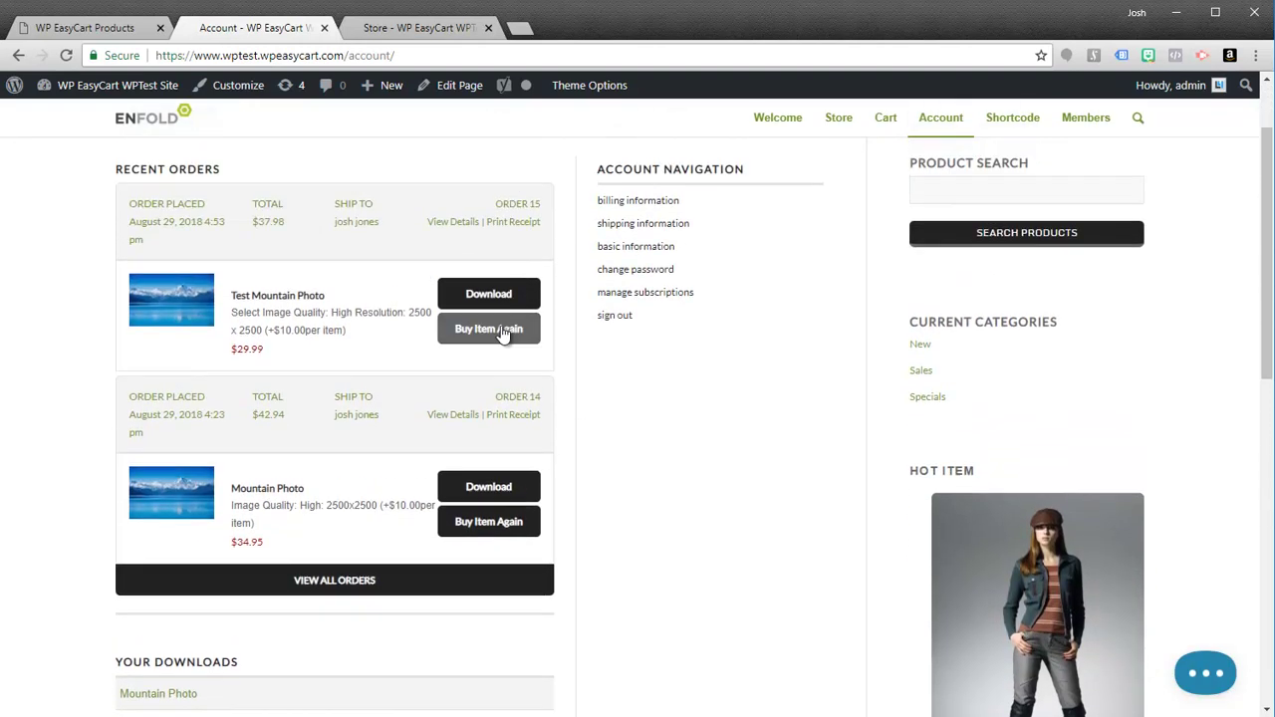
scroll(721, 515, "up", 1)
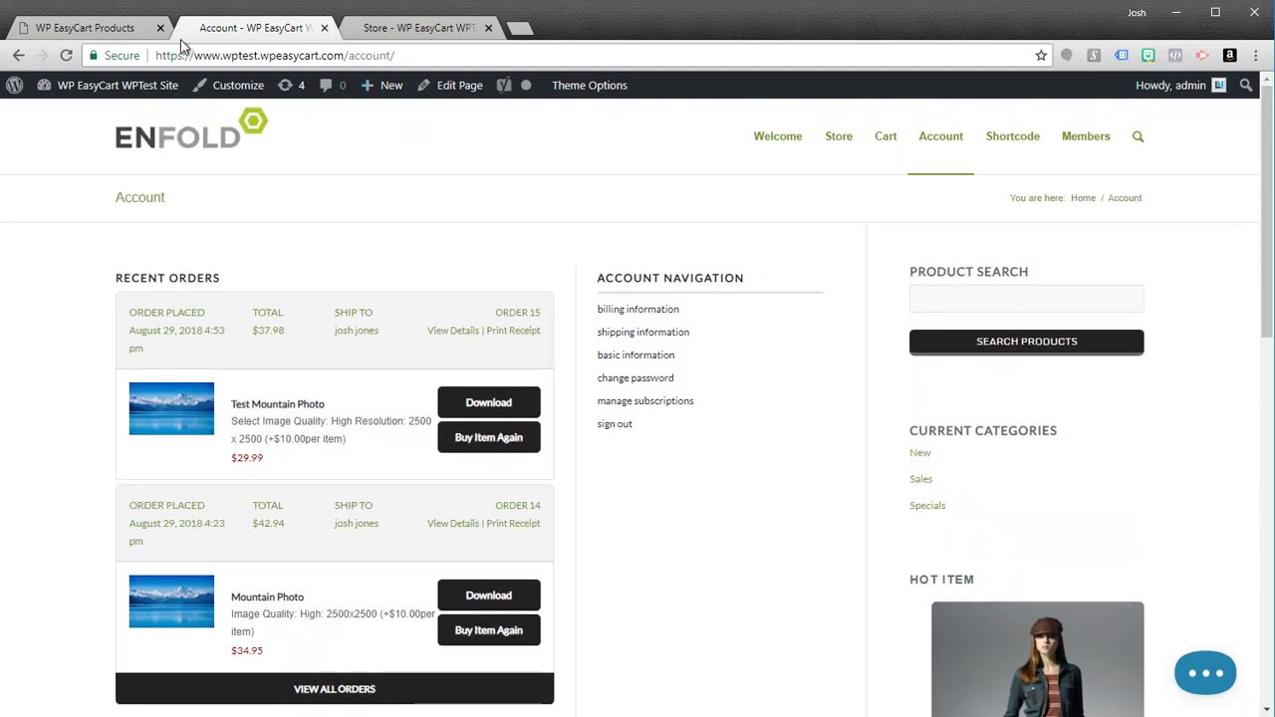
Review the Test Mountain Photo product in the WP EasyCart admin and switch to the storefront's Store page
left_click(127, 32)
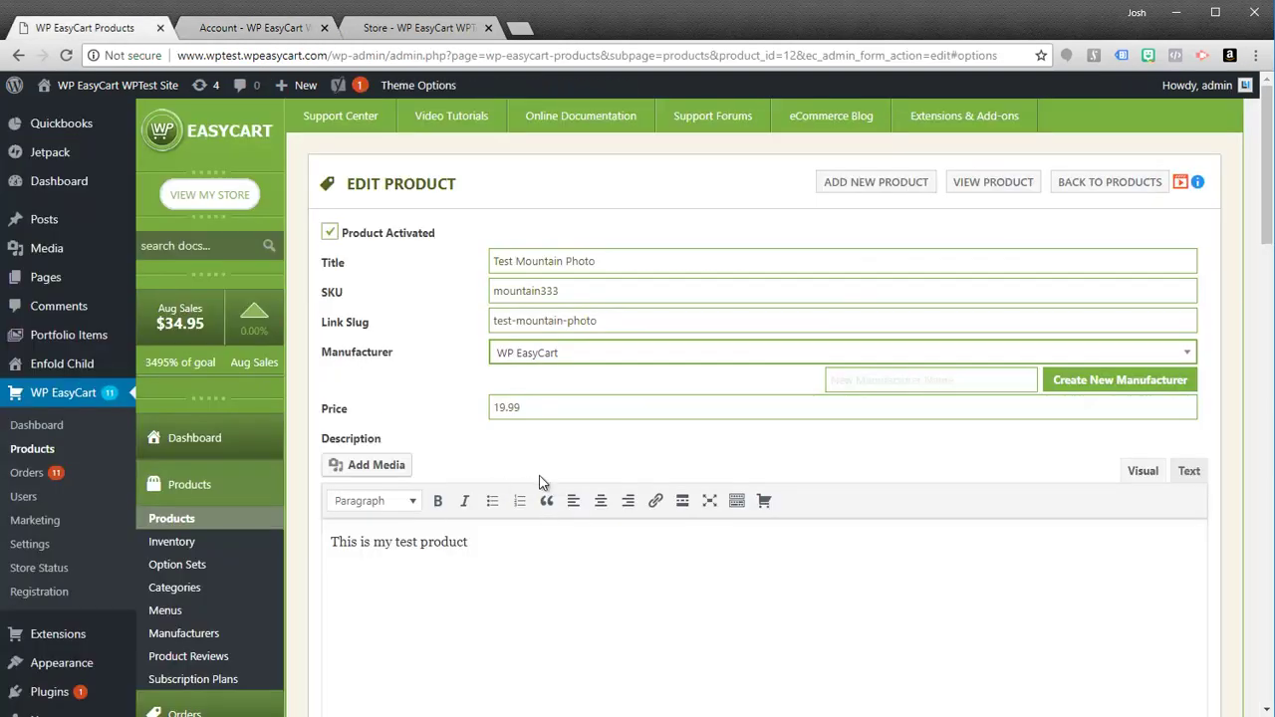
scroll(538, 482, "down", 4)
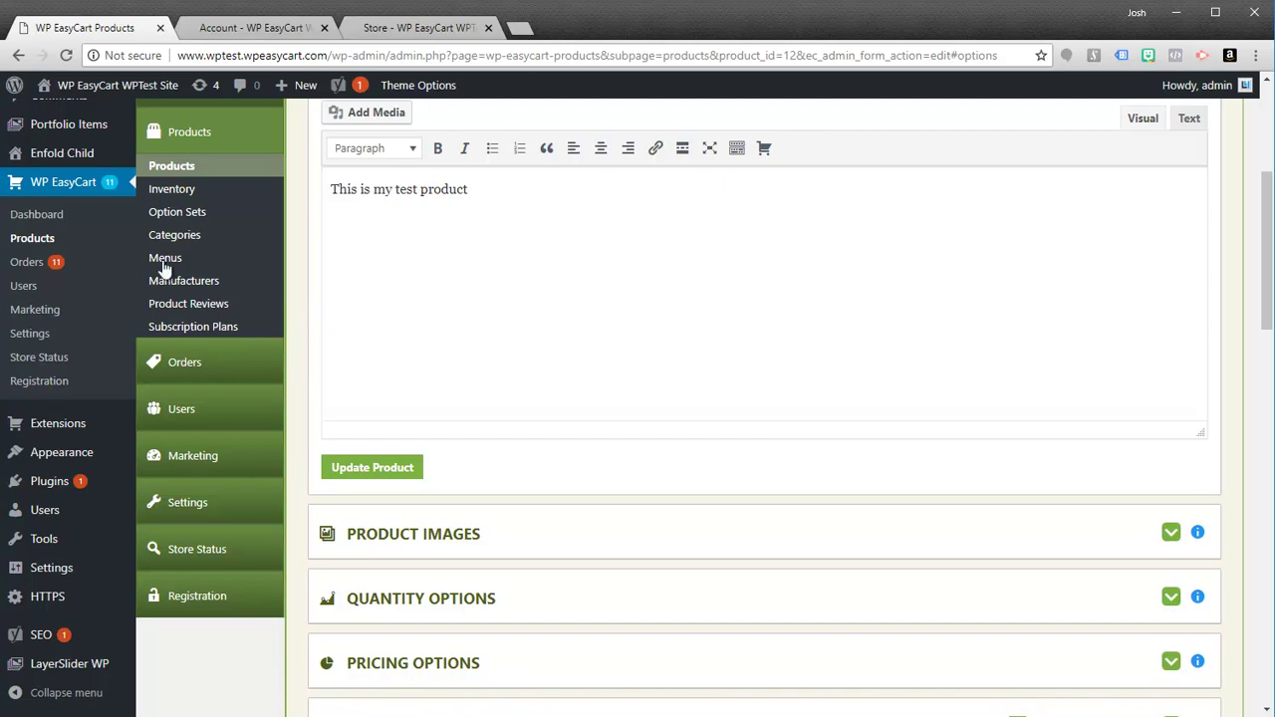
left_click(406, 28)
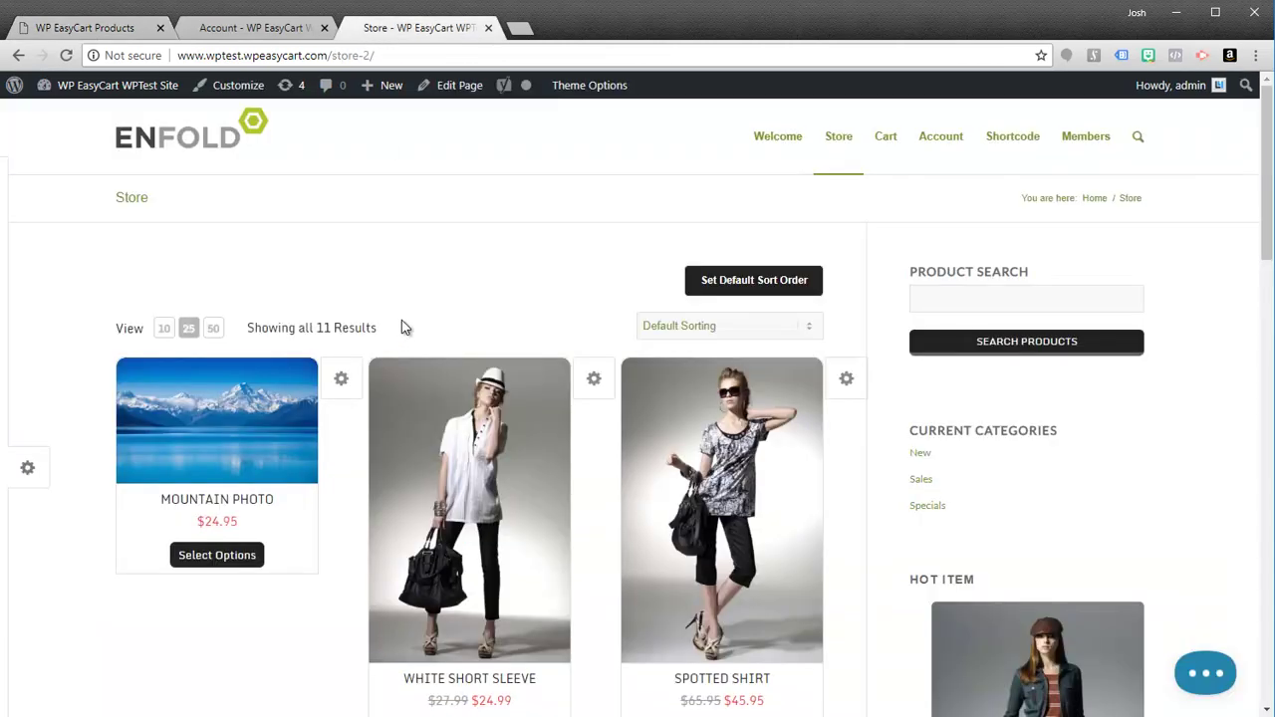